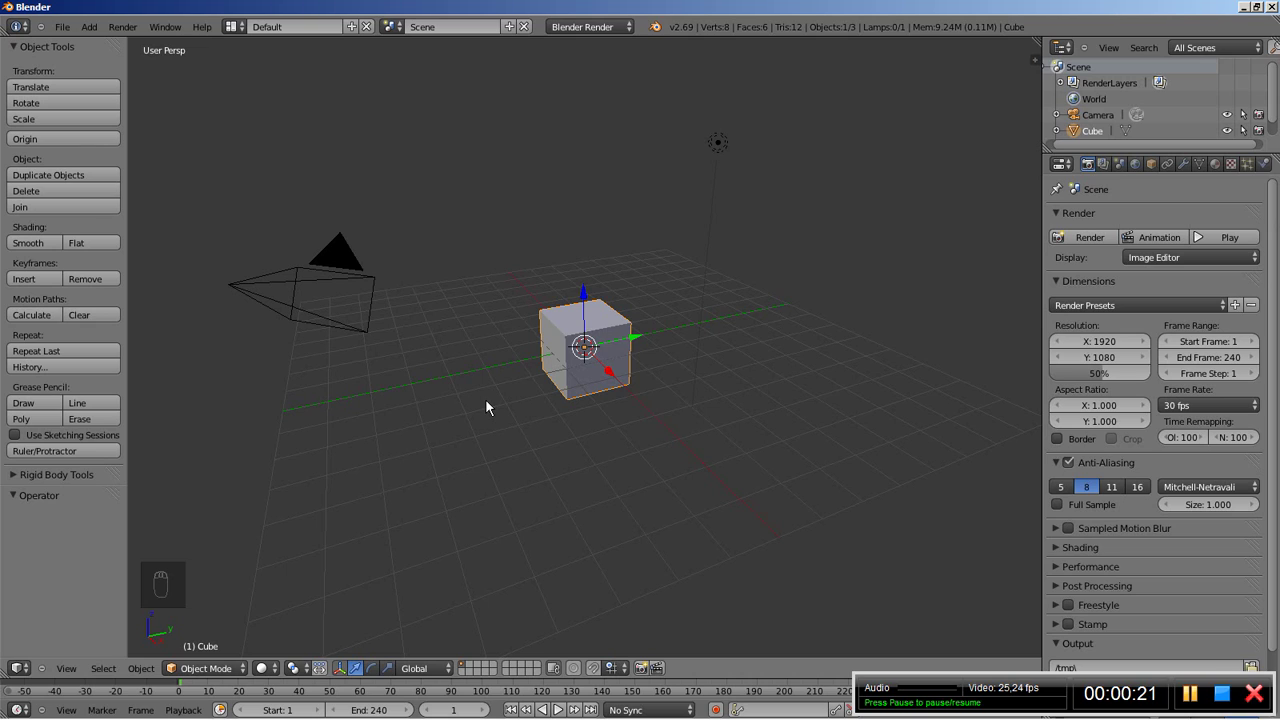
Step: Delete the default cube and add a cone mesh with 4 vertices in its place at the scene's centre
left_click(488, 402)
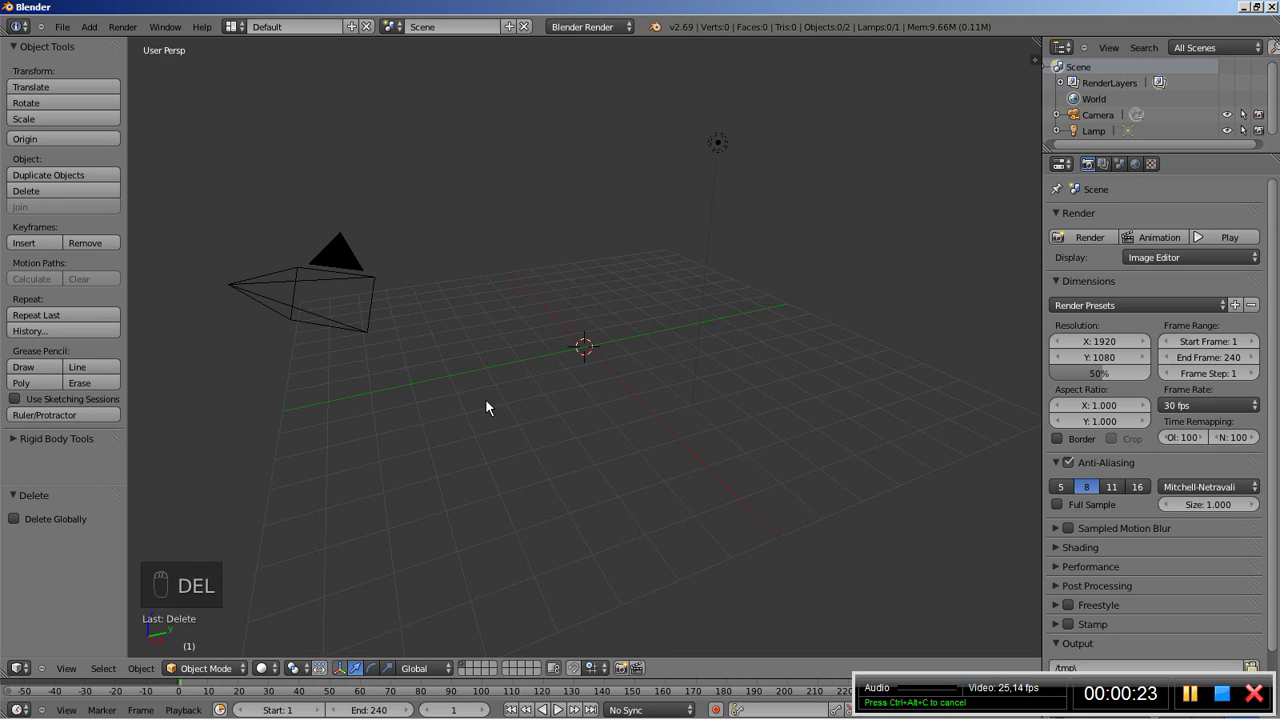
key("shift+a")
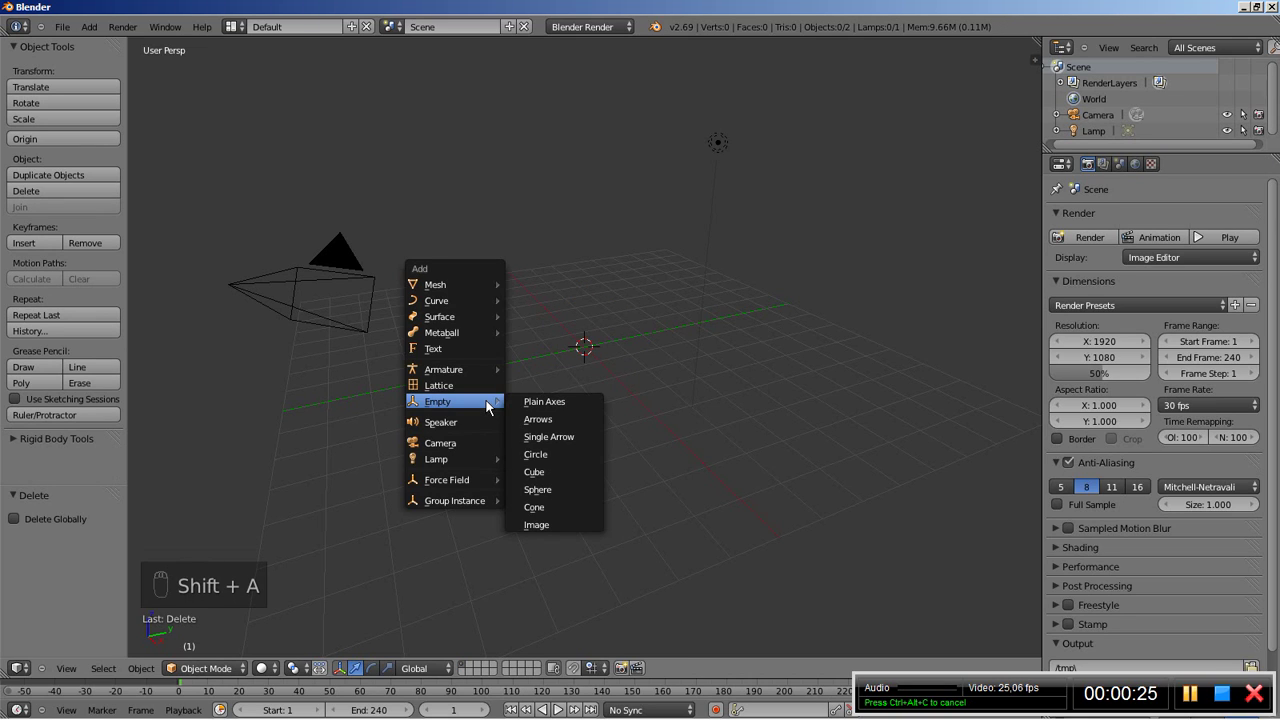
mouse_move(443, 284)
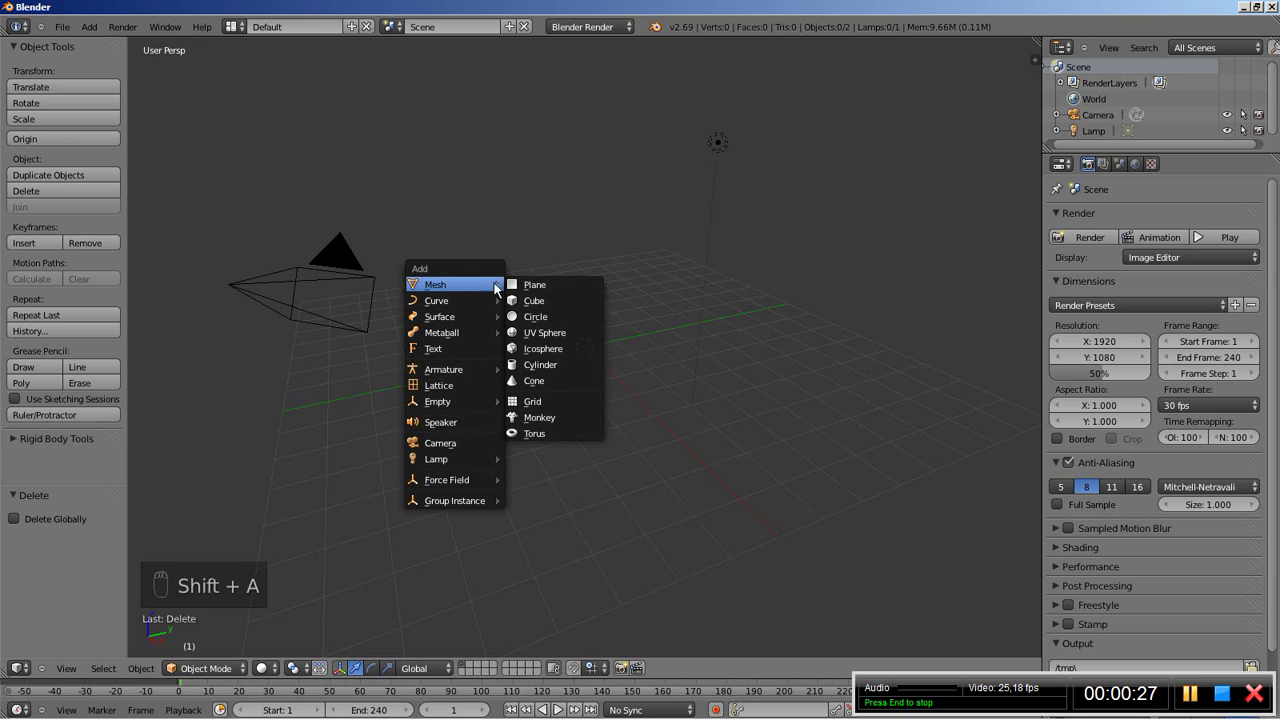
left_click(530, 380)
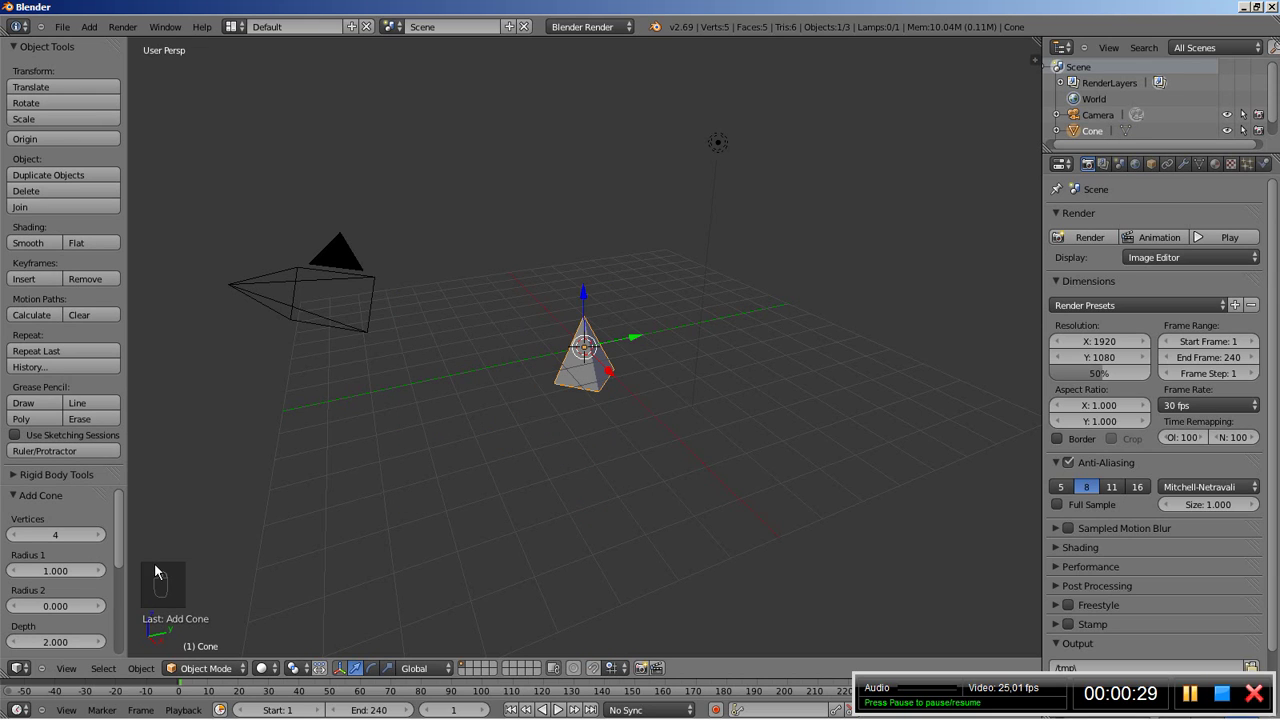
left_click(53, 530)
key("Escape")
scroll(512, 391, "up", 3)
middle_click_drag(512, 391, 508, 431)
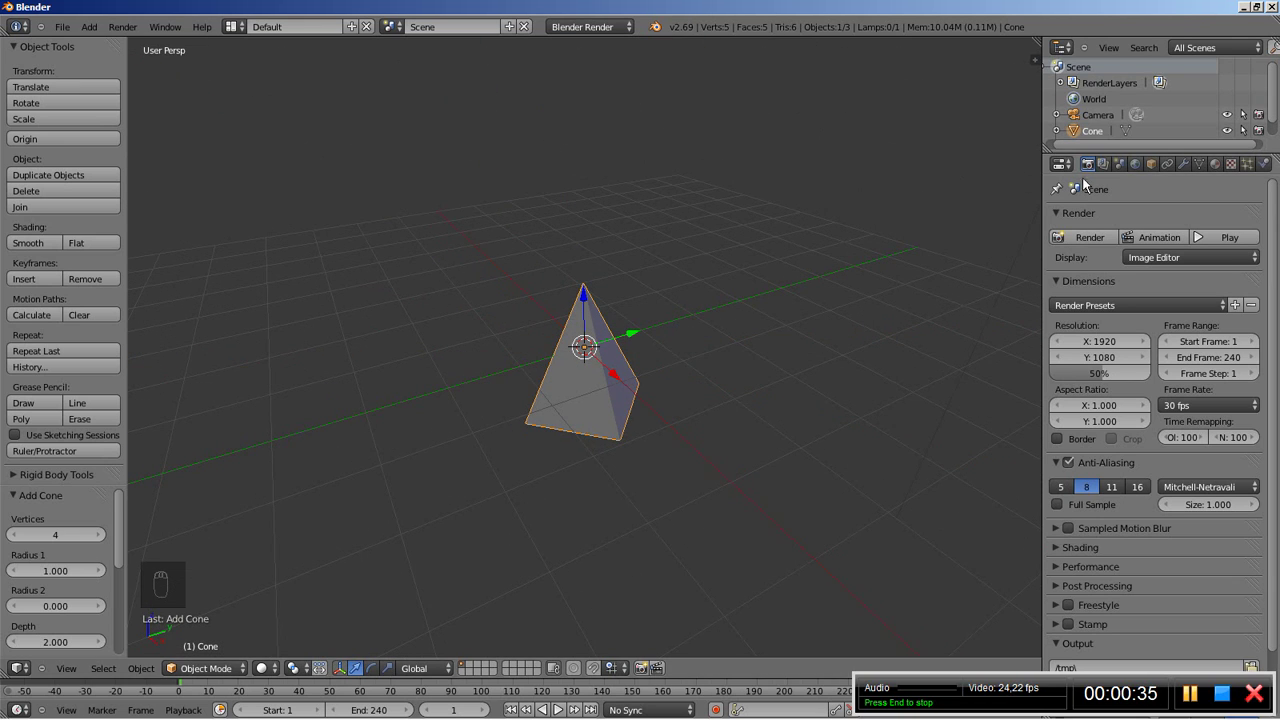
Step: Add a Bevel modifier to the four-sided cone
left_click(1183, 163)
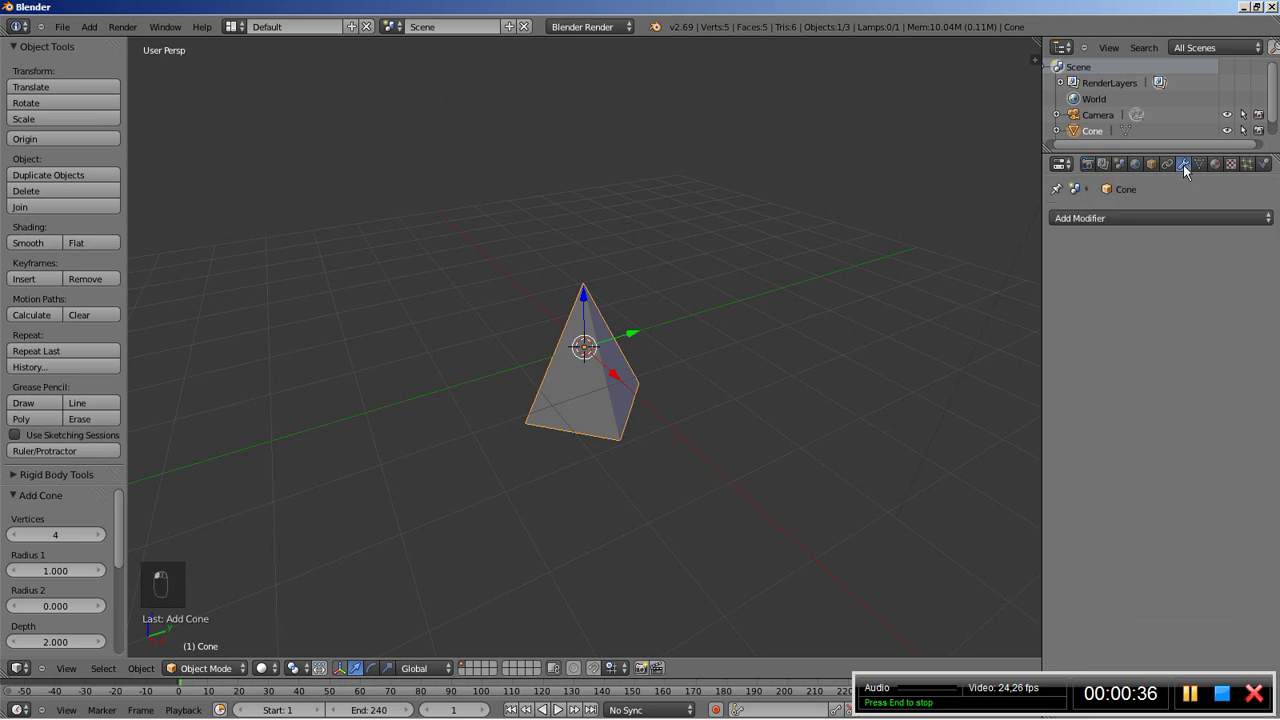
left_click(1155, 218)
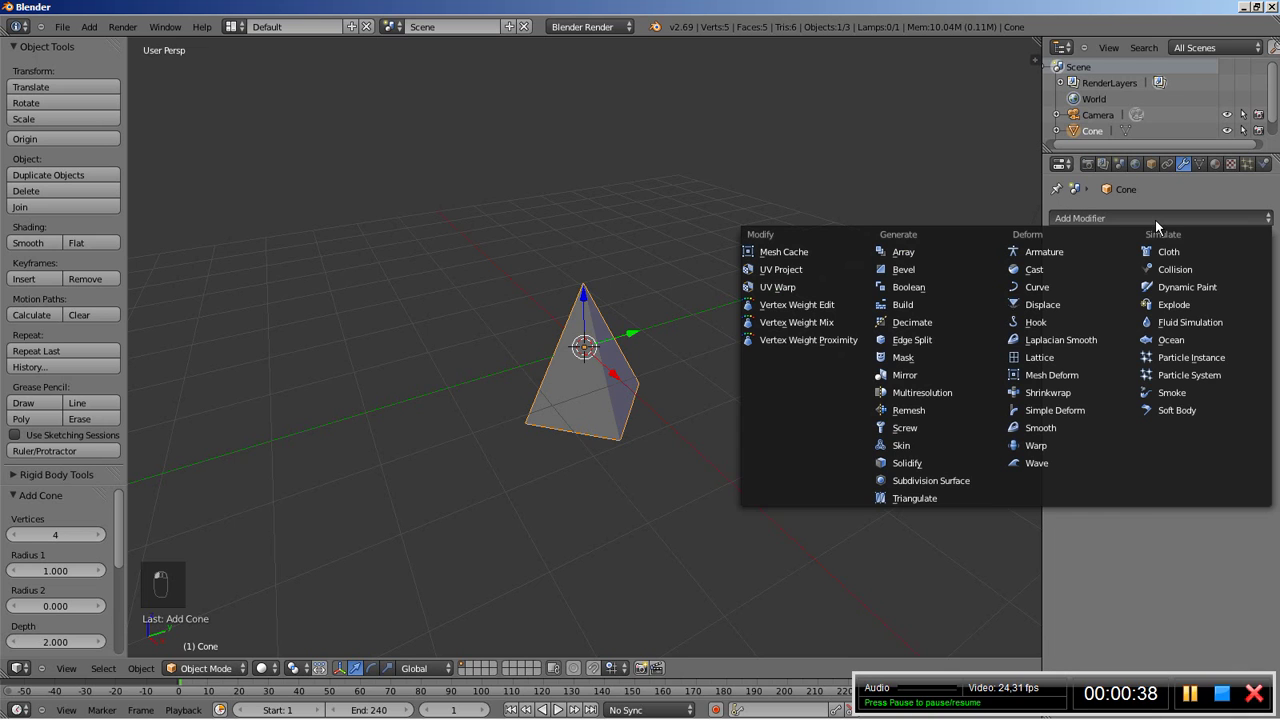
left_click(918, 270)
middle_click_drag(690, 365, 569, 438)
scroll(664, 369, "down", 3)
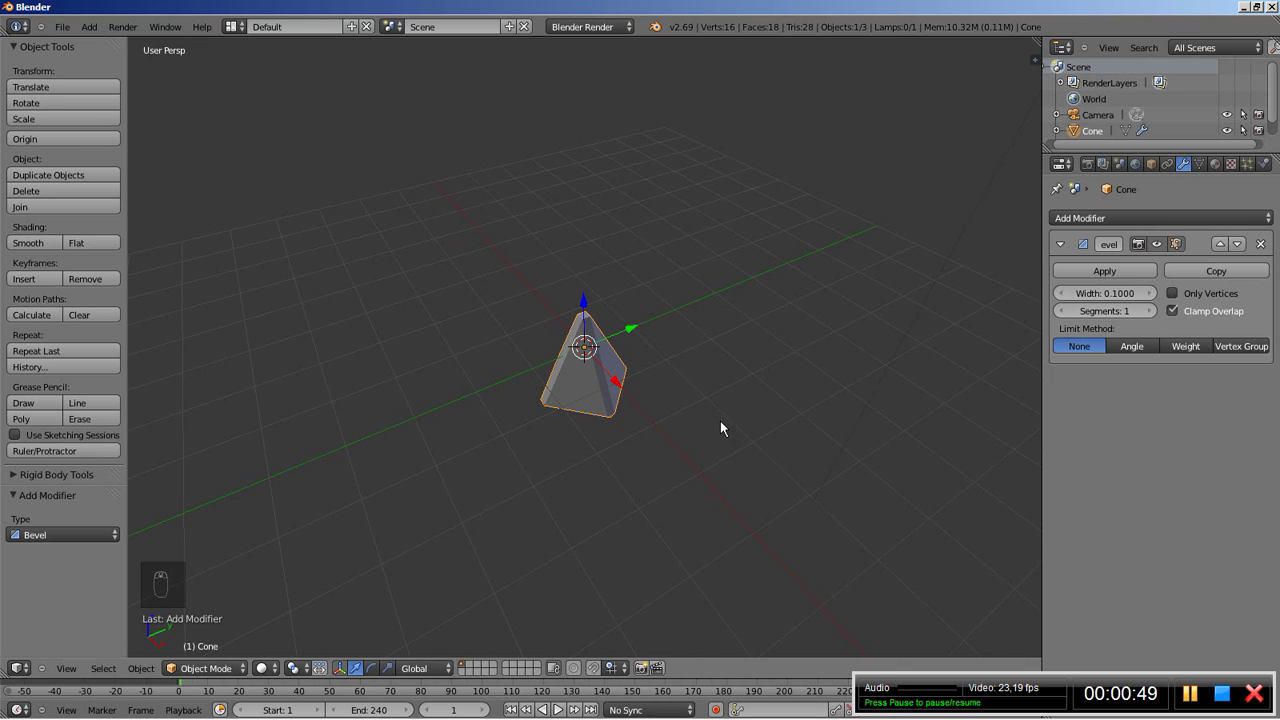
Step: Add a Plain Axes empty at the cone's centre and name it "one"
key("shift+a")
mouse_move(721, 424)
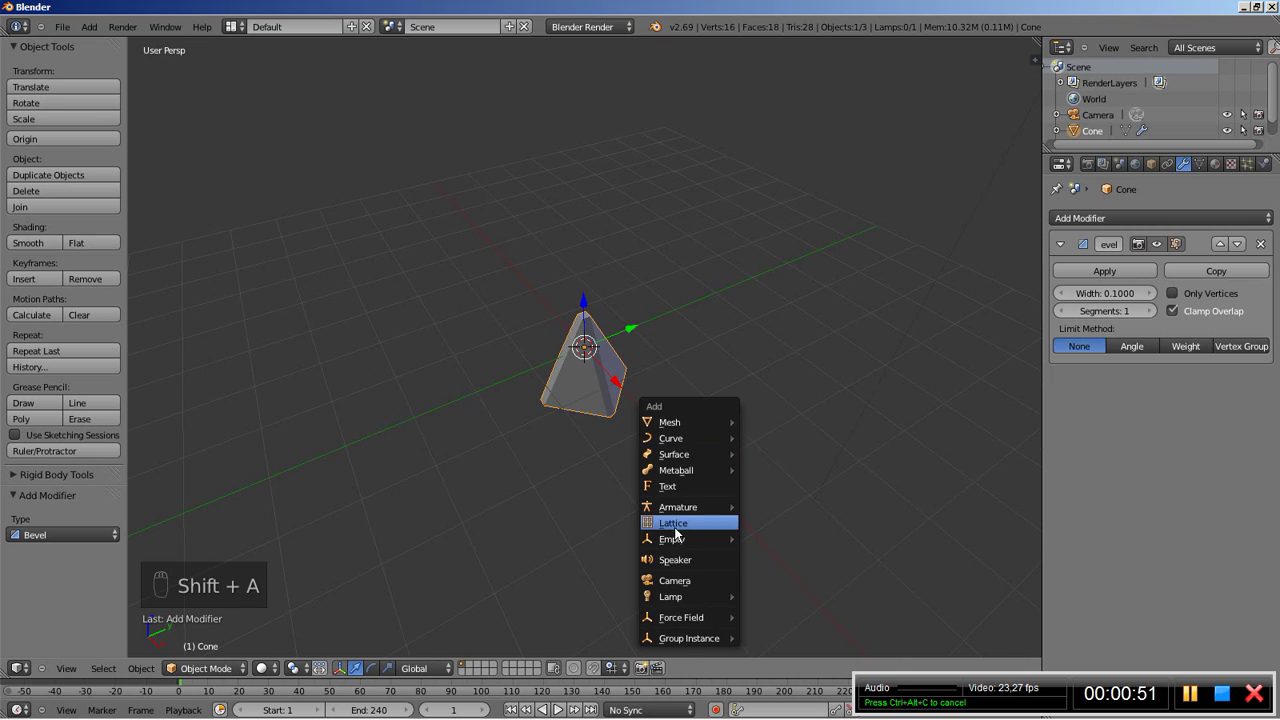
mouse_move(678, 541)
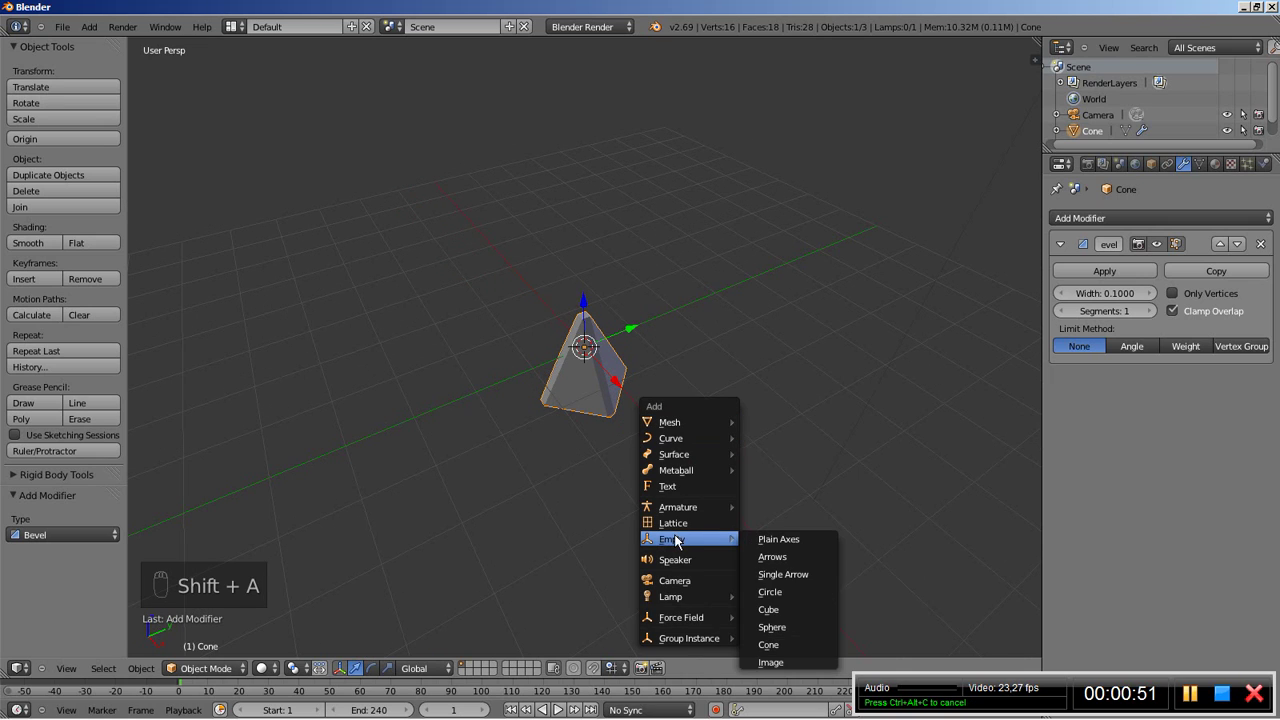
left_click(756, 538)
left_click(1116, 220)
type("on")
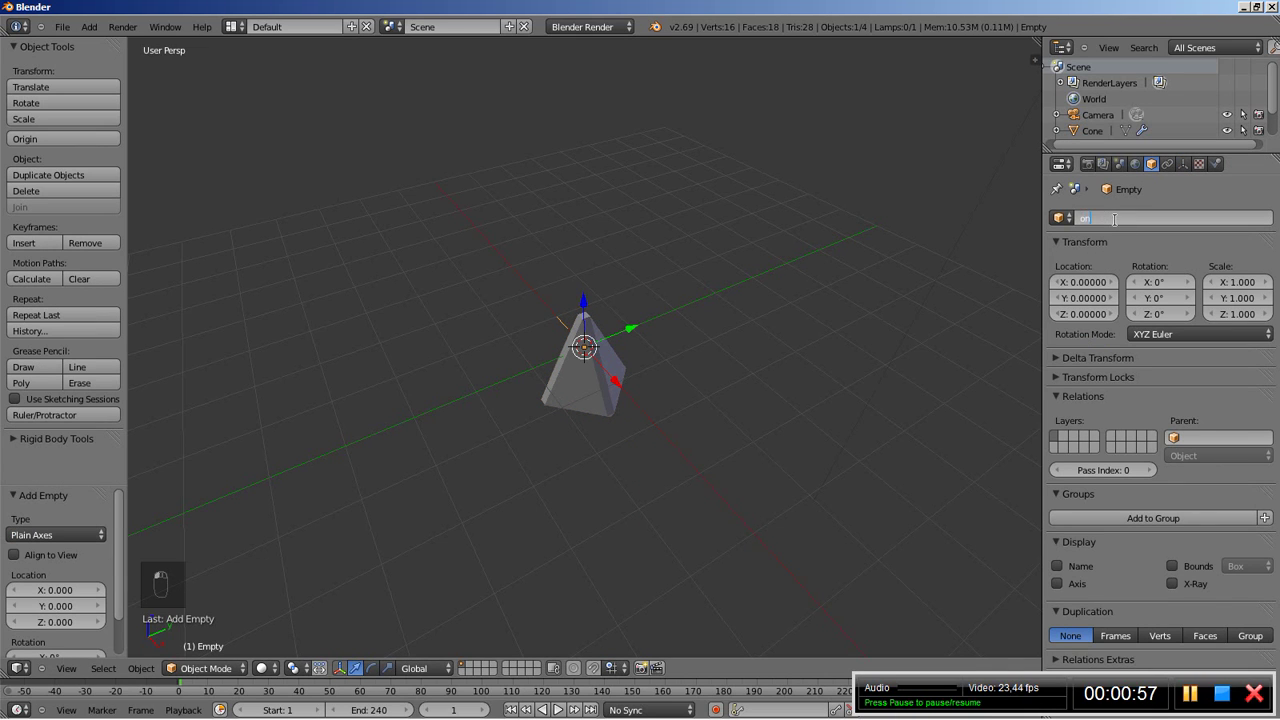
type("e")
key("Return")
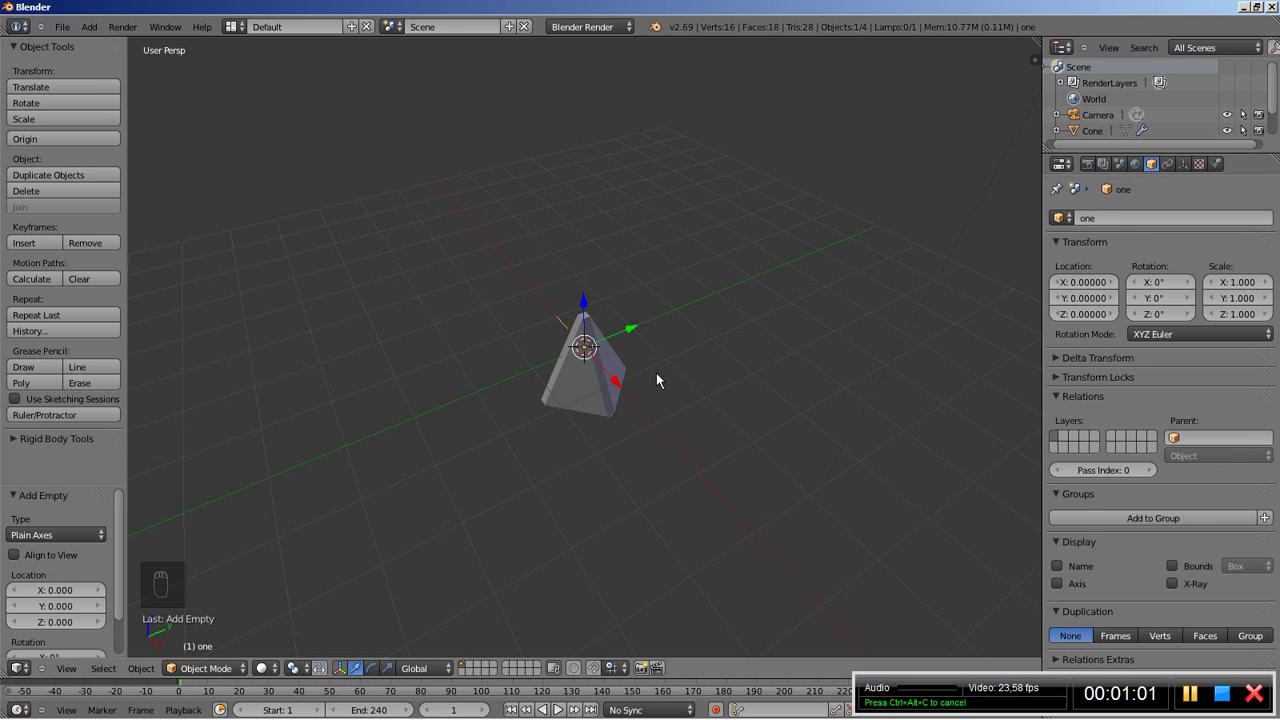
Step: Duplicate the empty "one" in place and rename the copy "two"
key("shift+d")
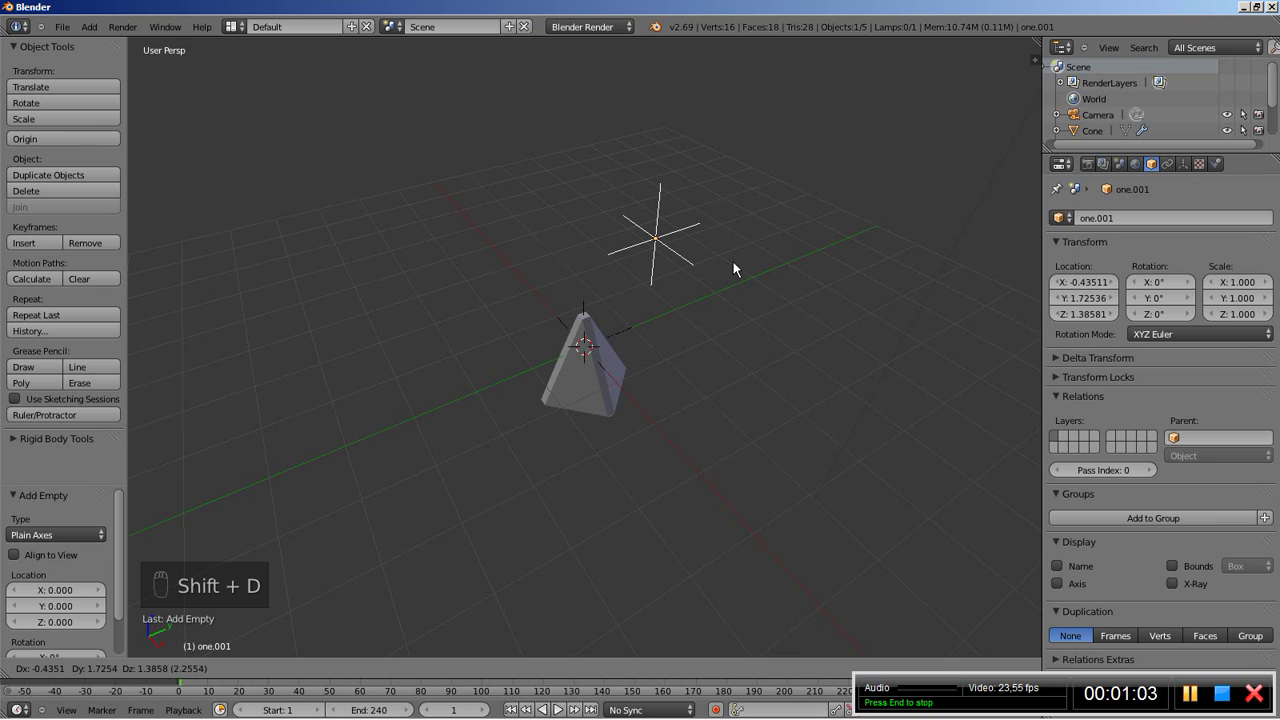
right_click(733, 268)
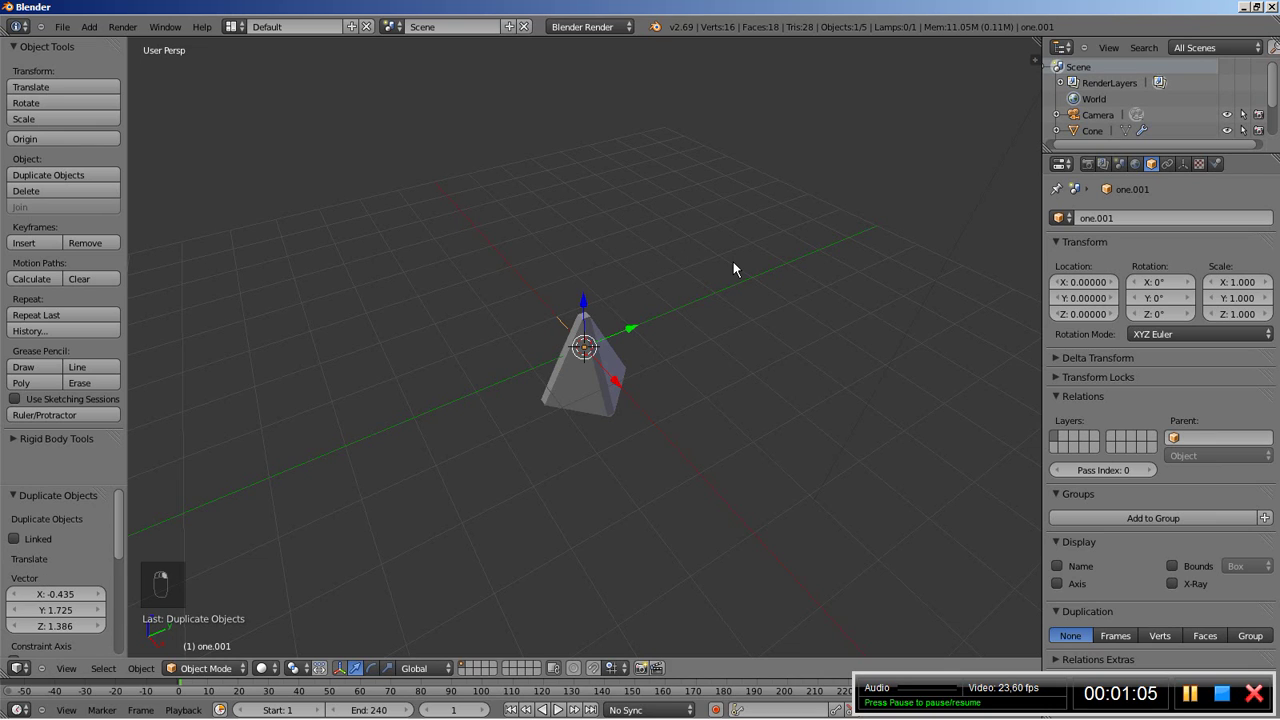
left_click(1122, 217)
key("BackSpace")
type("two")
key("Return")
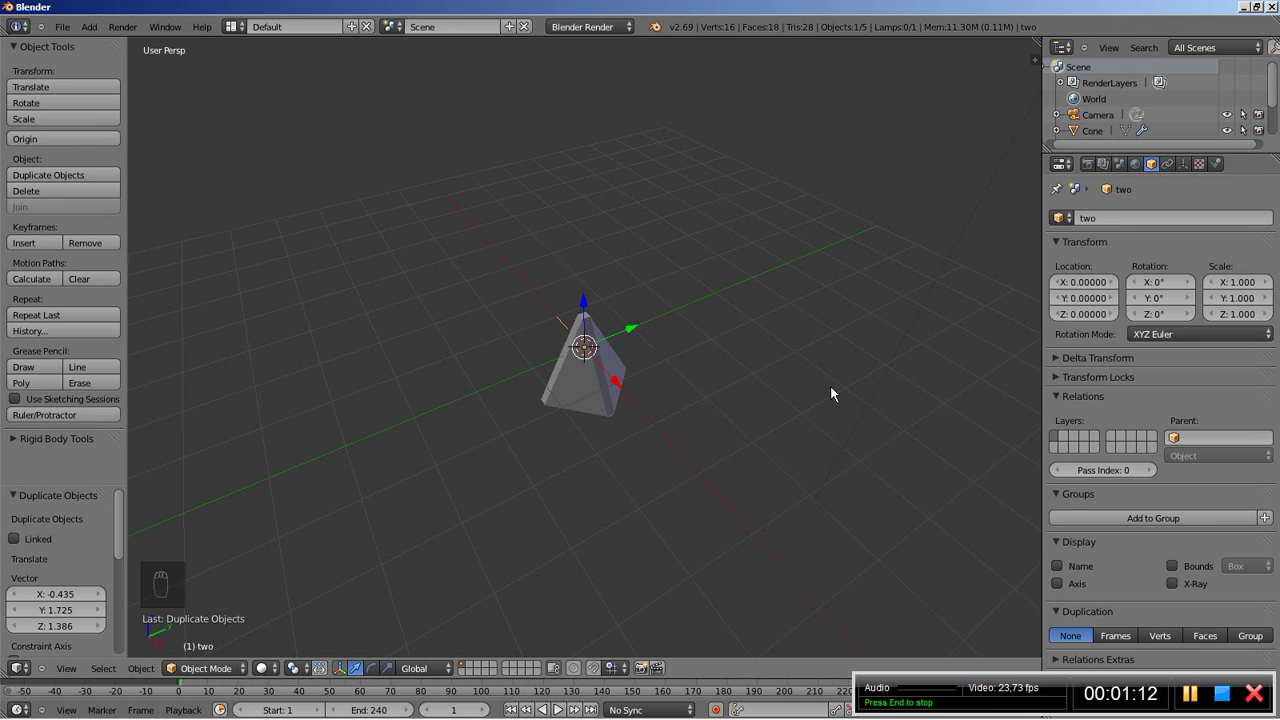
Step: Duplicate the empty "two" in place and rename the copy "three"
key("shift+d")
left_click(900, 283)
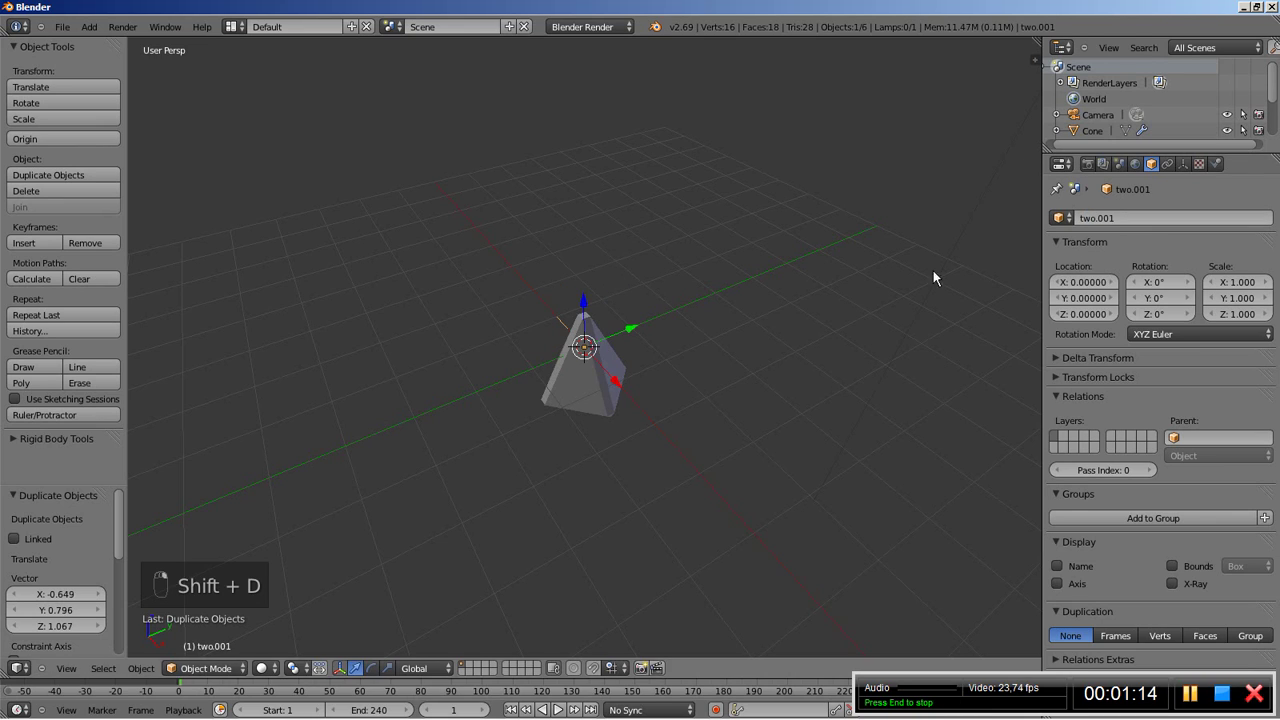
left_click(1128, 217)
type("three")
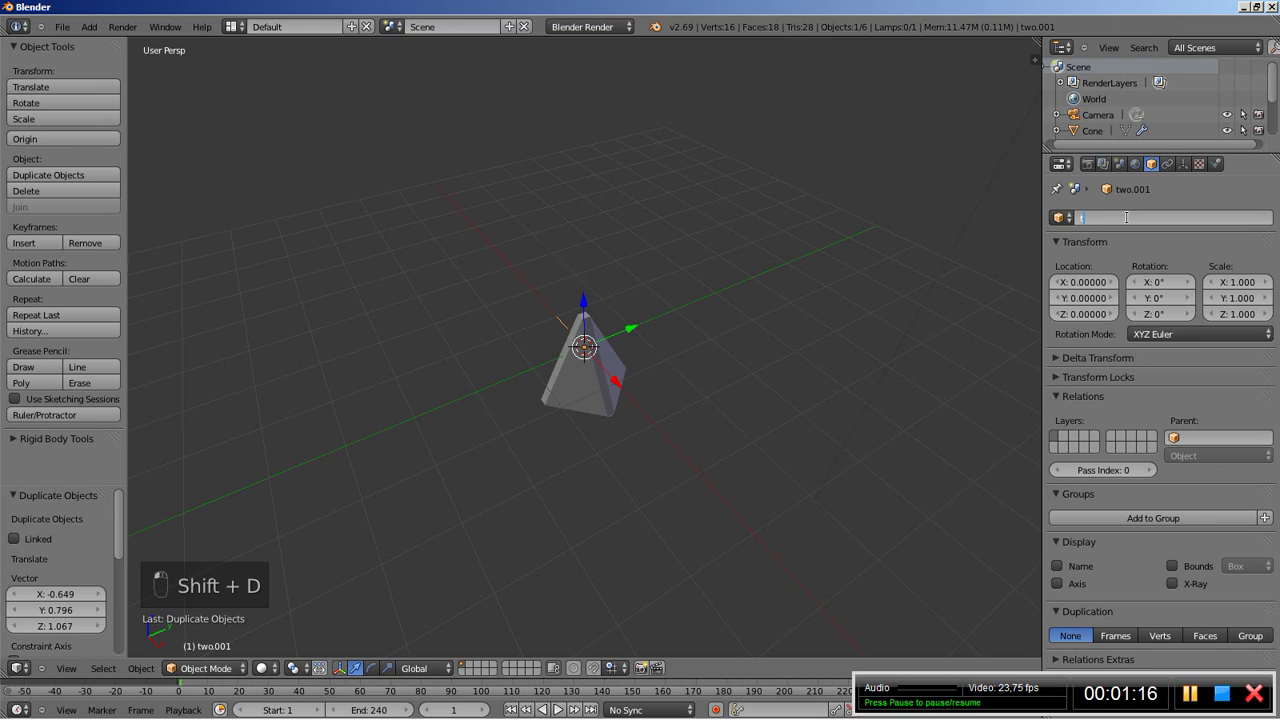
key("Return")
Step: Insert LocRot keyframes at frame 1 on the empty "three" and on the empty "two"
middle_click_drag(648, 413, 571, 436)
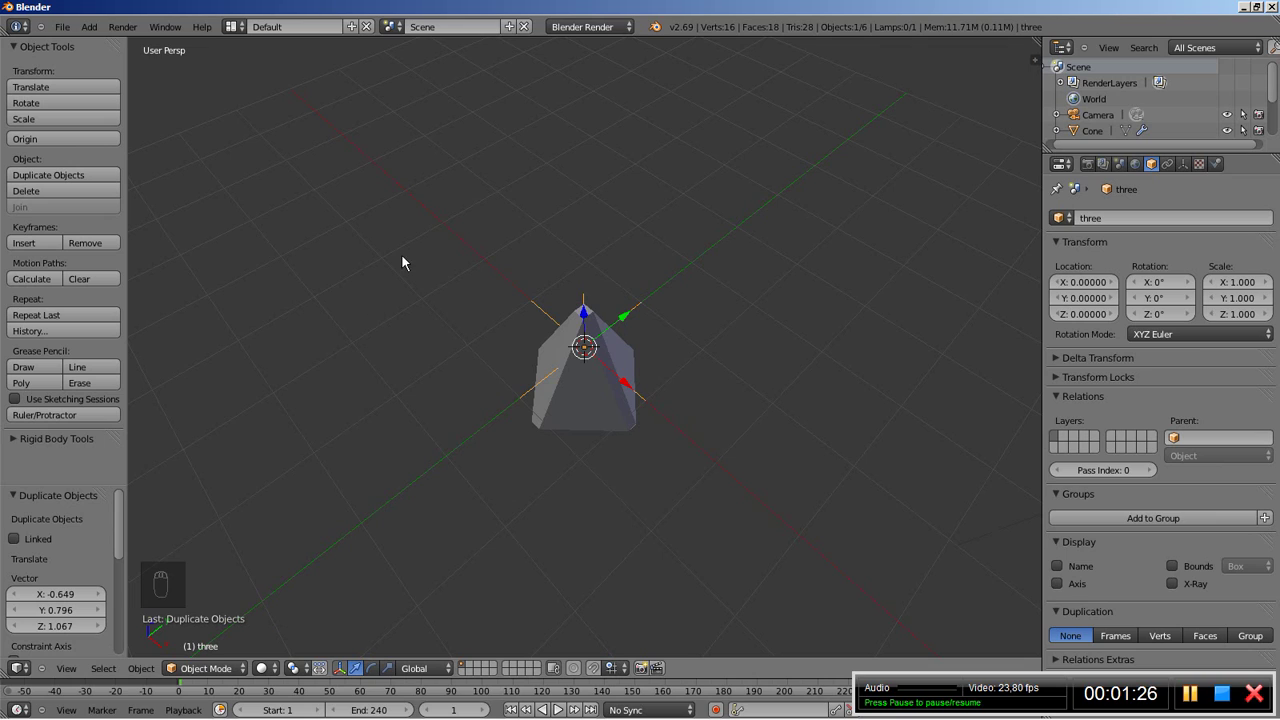
key("i")
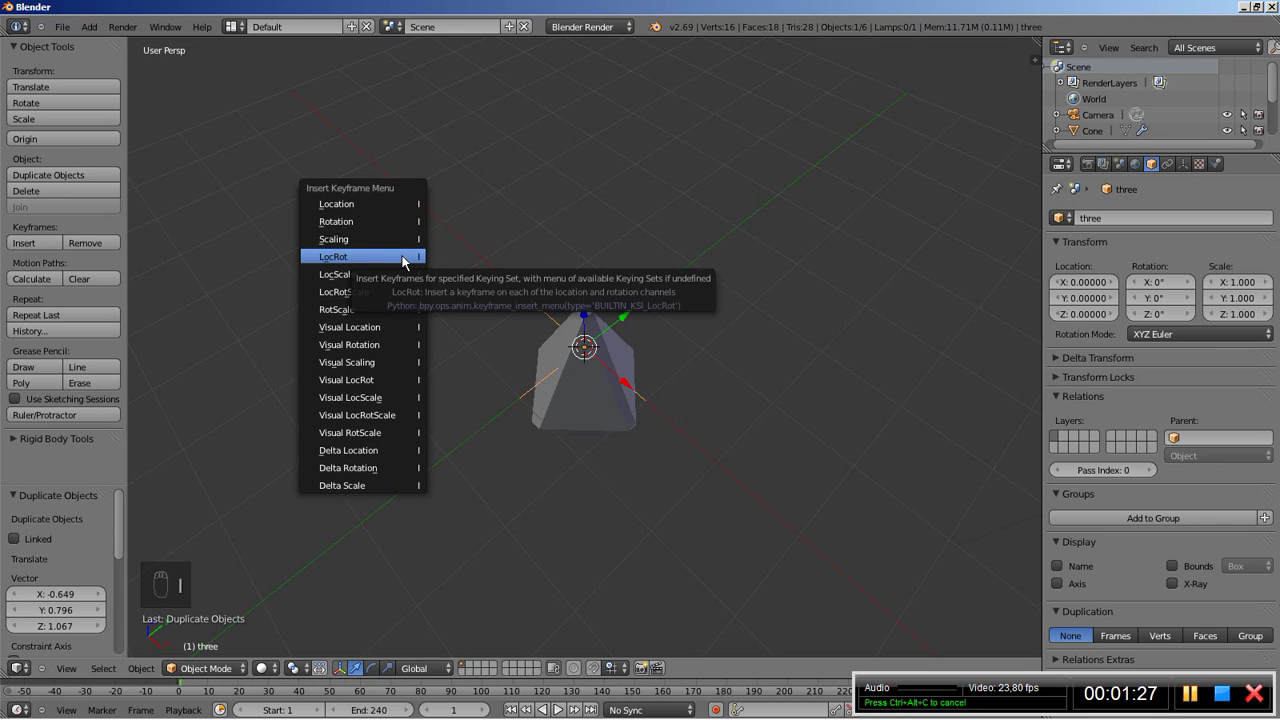
left_click(402, 258)
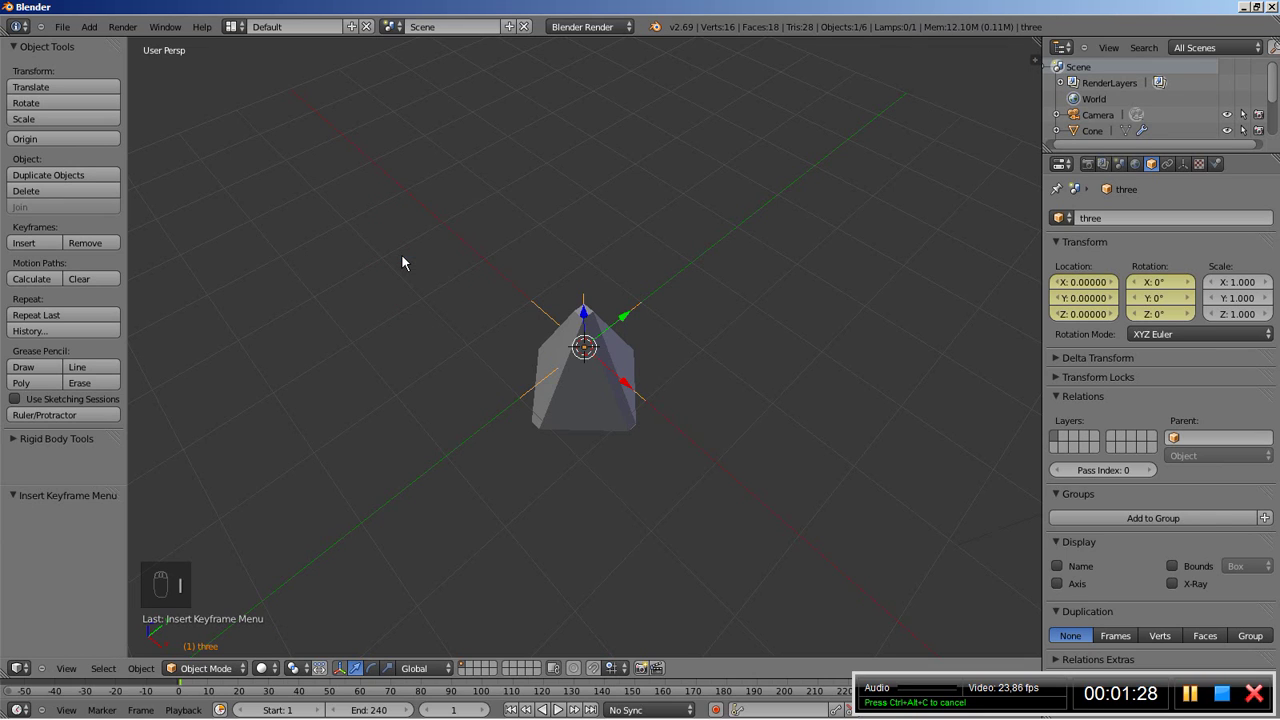
right_click(529, 298)
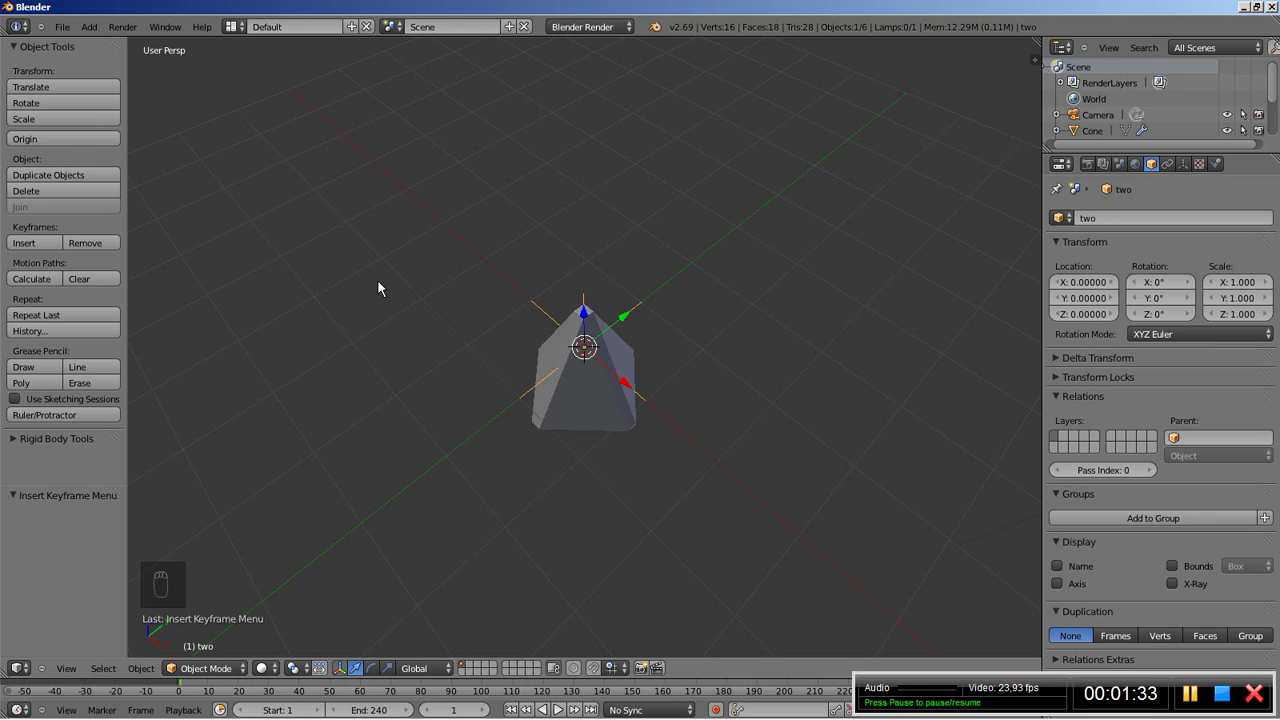
key("i")
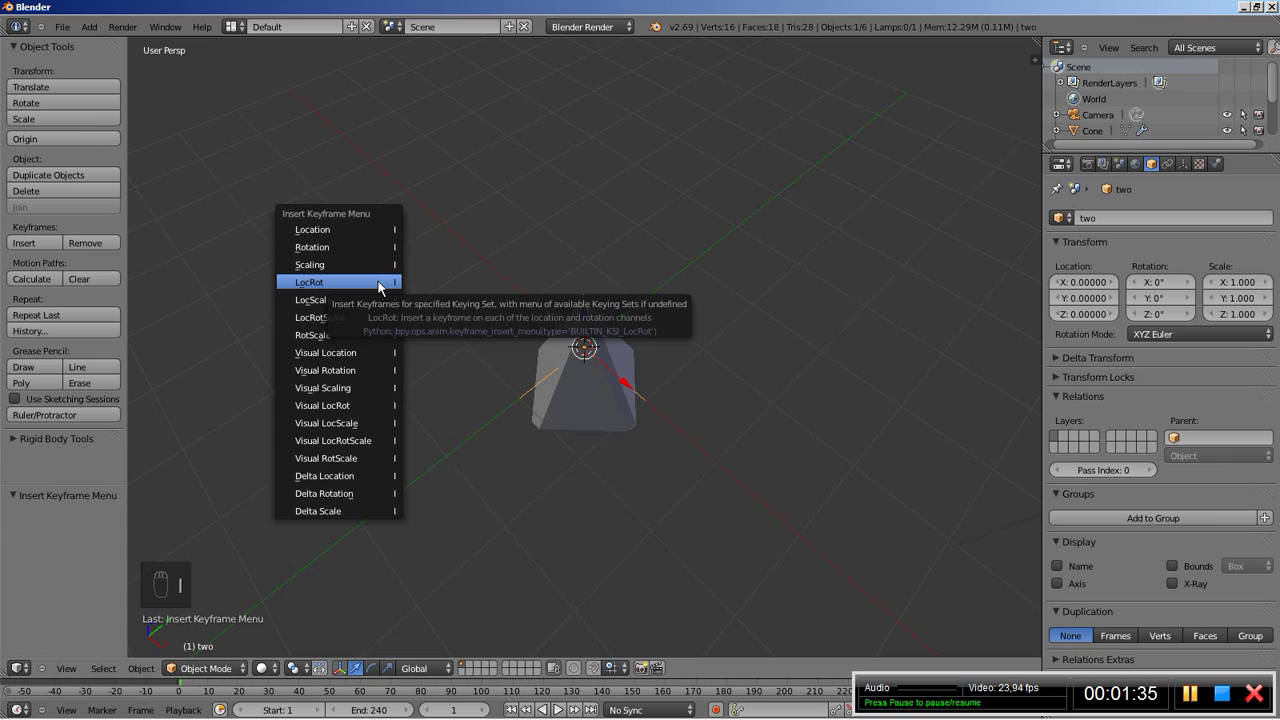
left_click(378, 284)
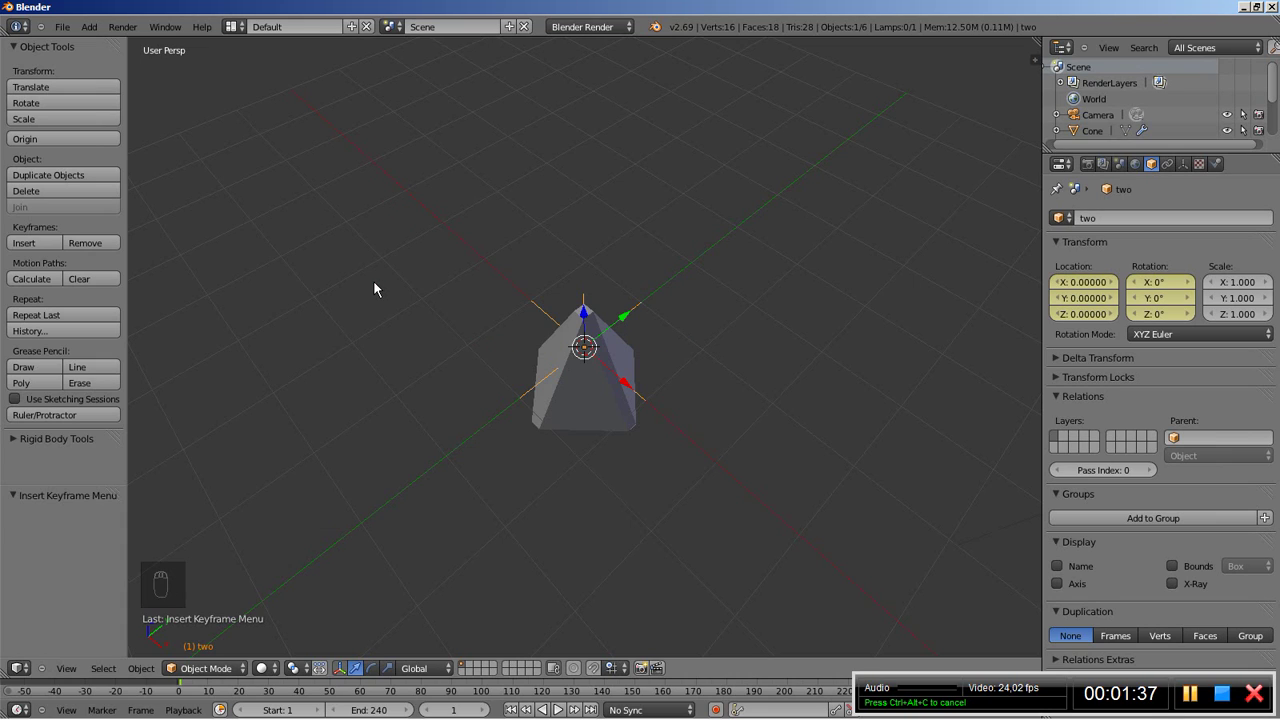
Step: Select the empty "one" among the overlapping empties and insert a LocRot keyframe on it at frame 1
right_click(531, 315)
right_click(531, 315)
right_click(531, 315)
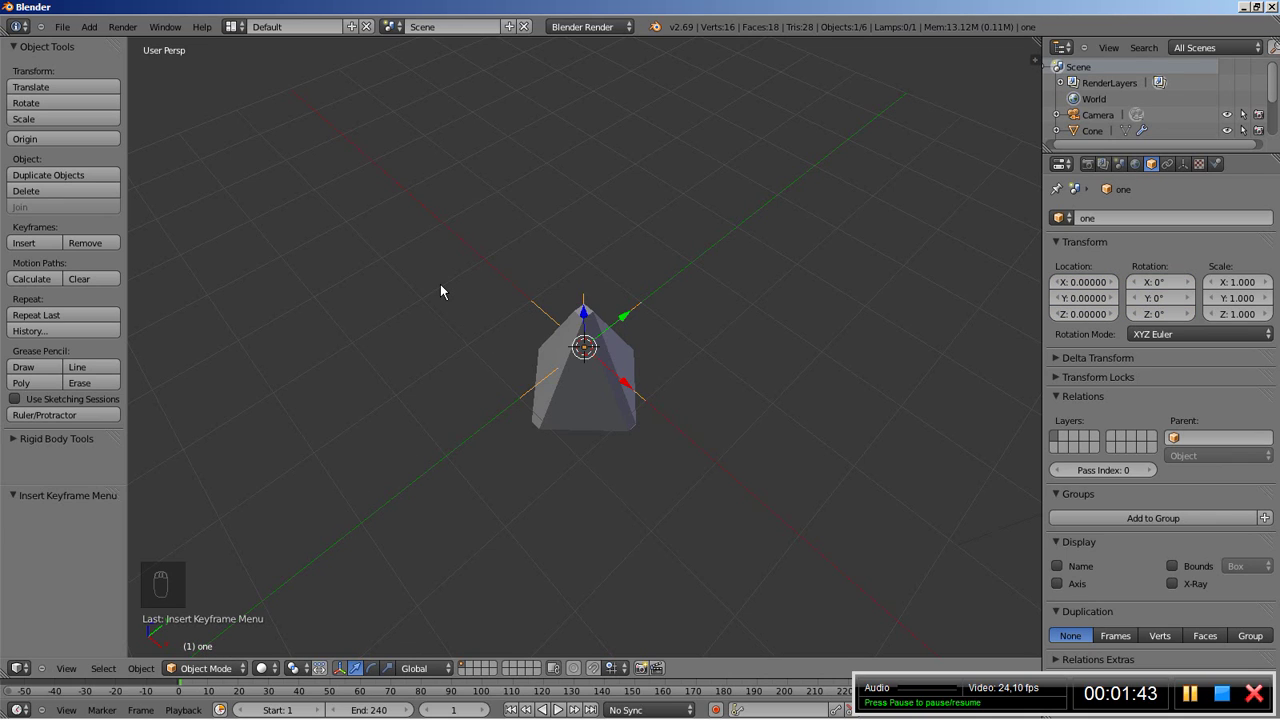
key("i")
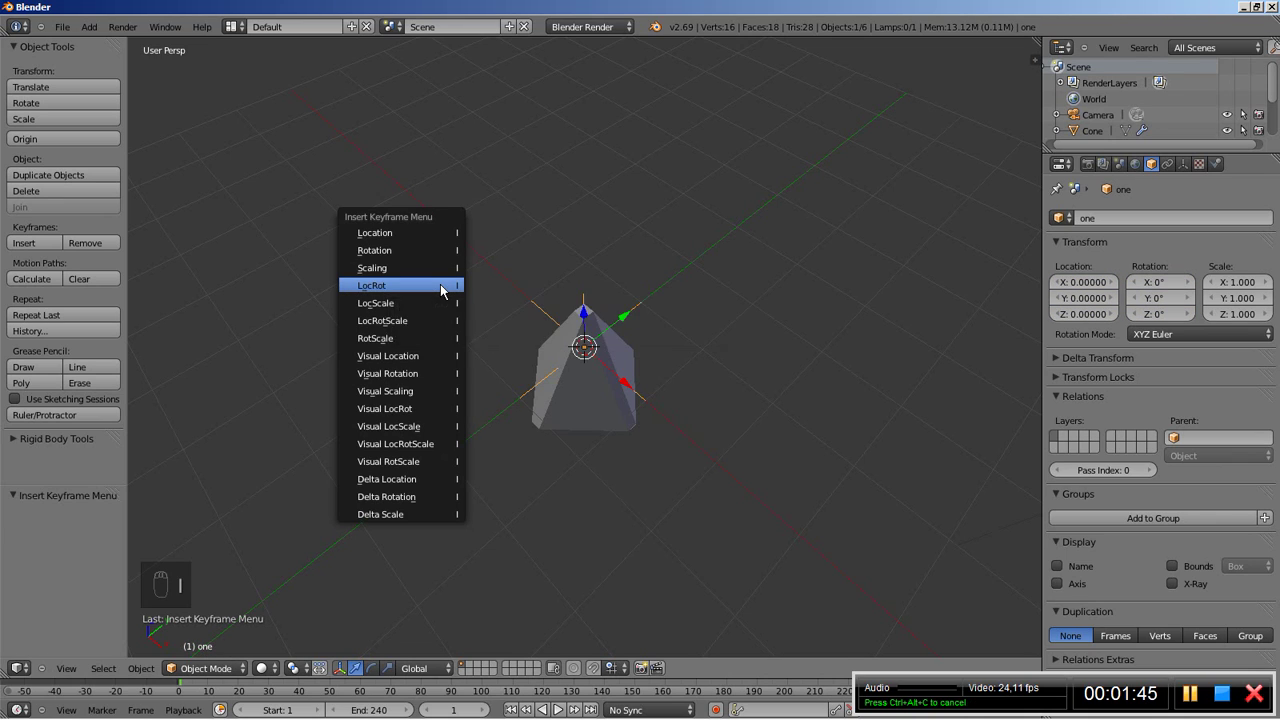
left_click(440, 286)
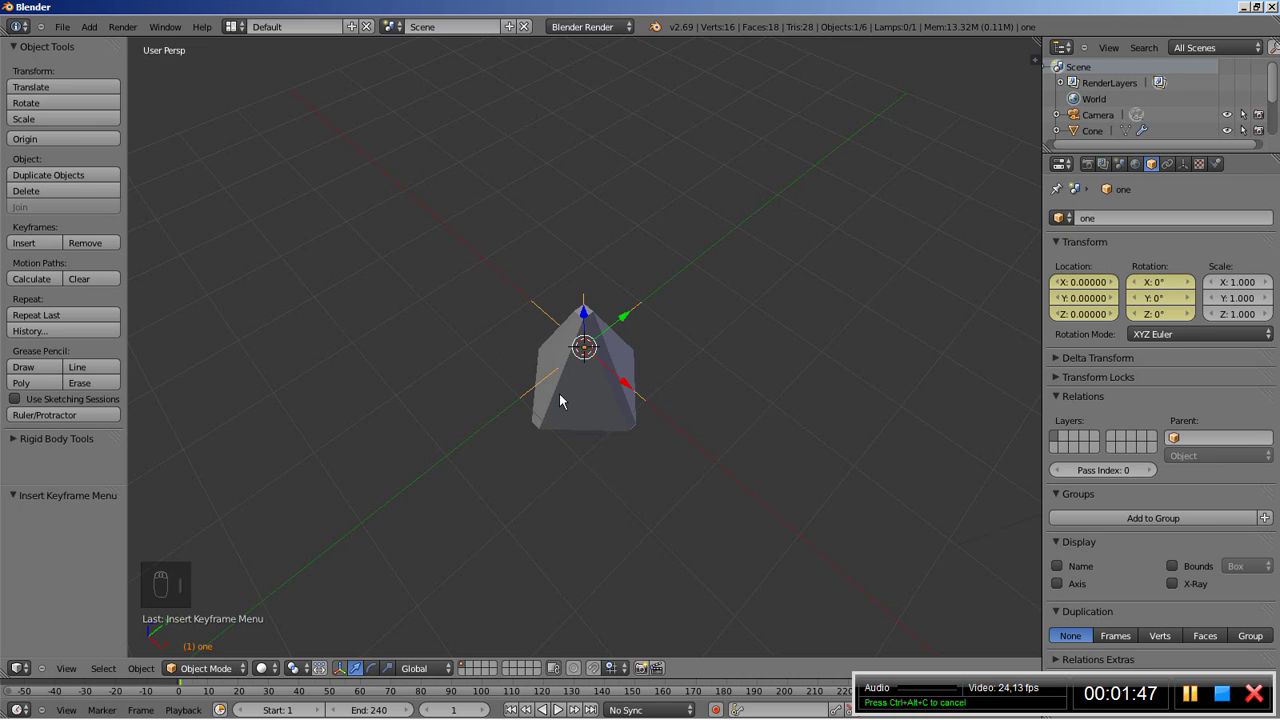
Step: Add an Array modifier to the cone with Relative Offset disabled and Object Offset using the empty "one", and collapse its settings
middle_click_drag(502, 449, 533, 414)
right_click(540, 420)
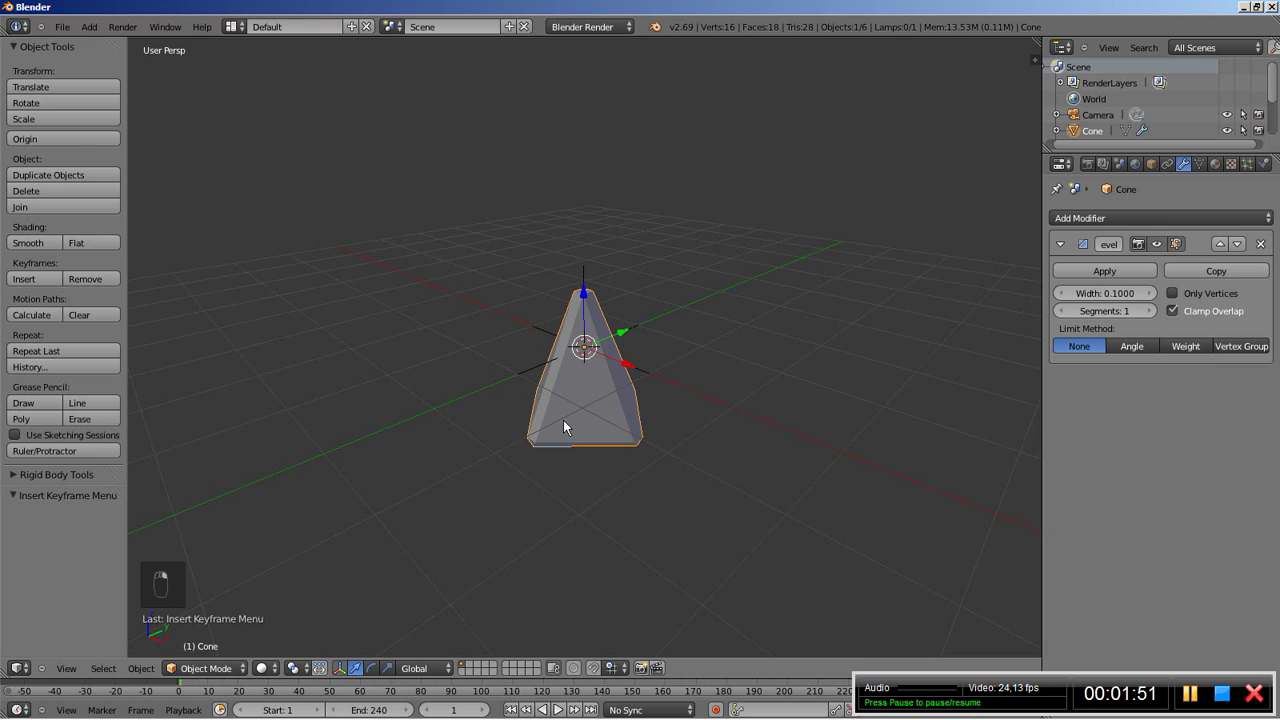
left_click(1097, 219)
left_click(953, 254)
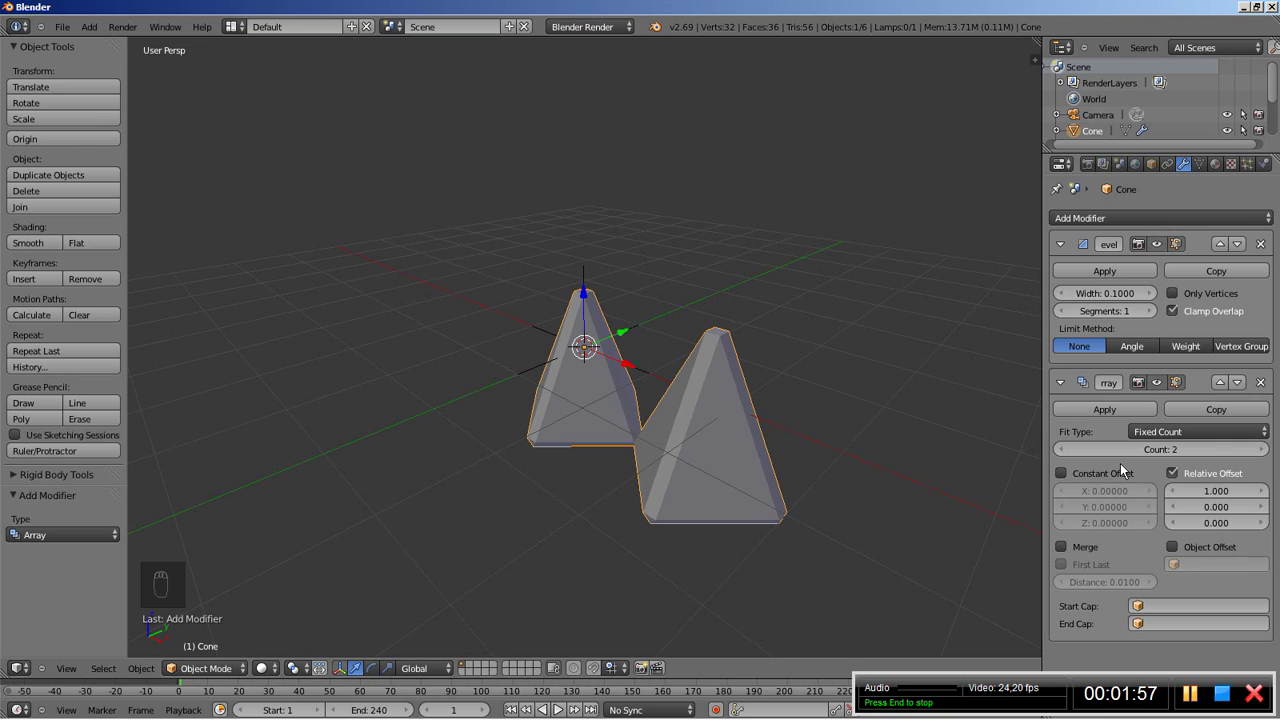
left_click(1173, 475)
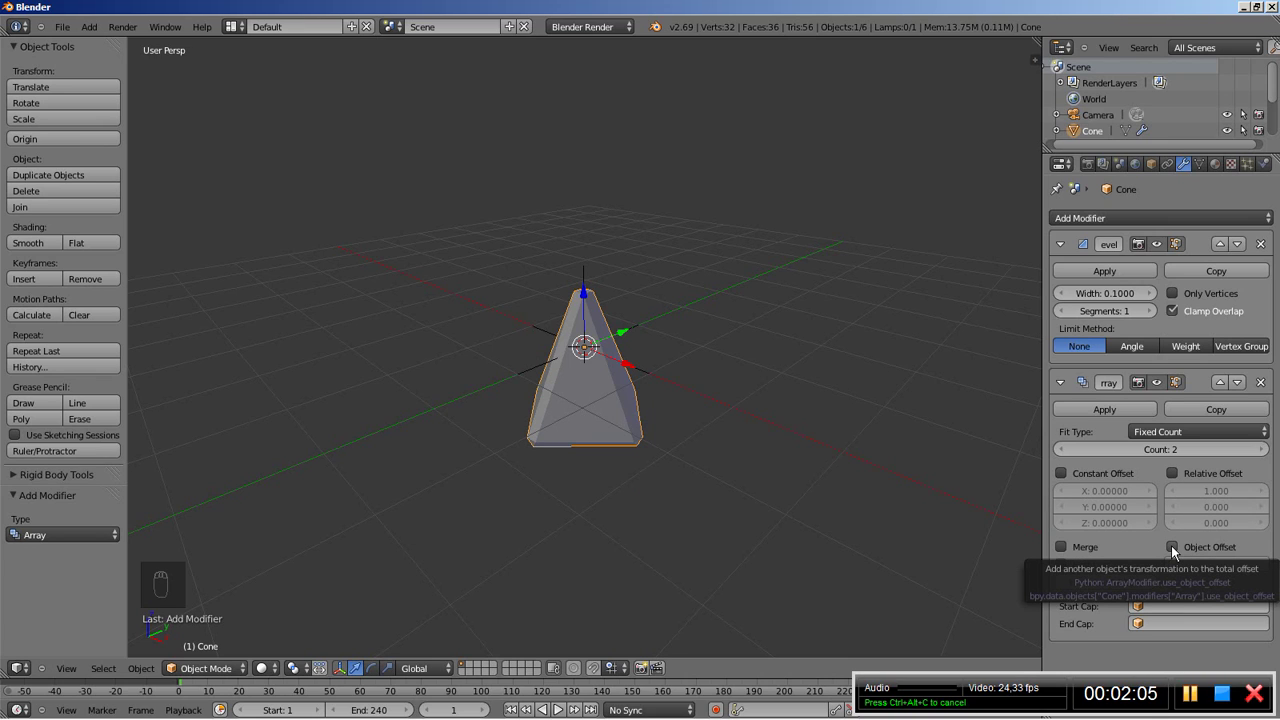
left_click(1173, 548)
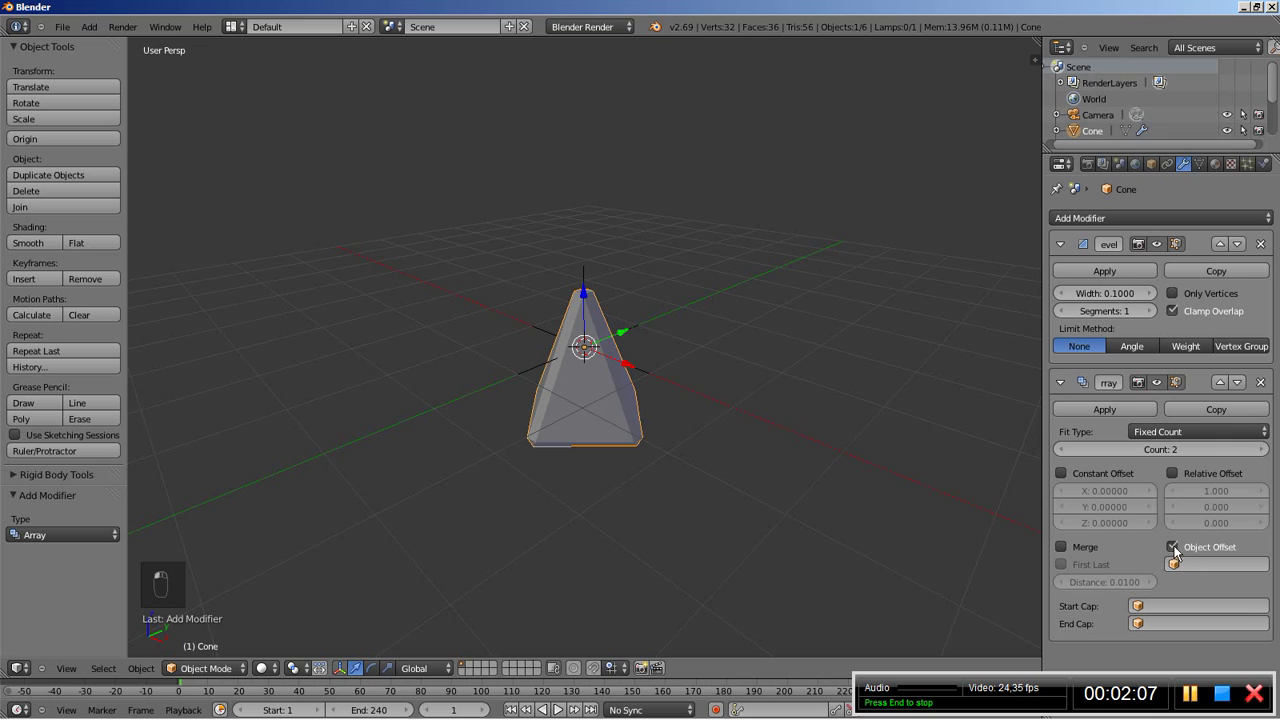
left_click(1190, 565)
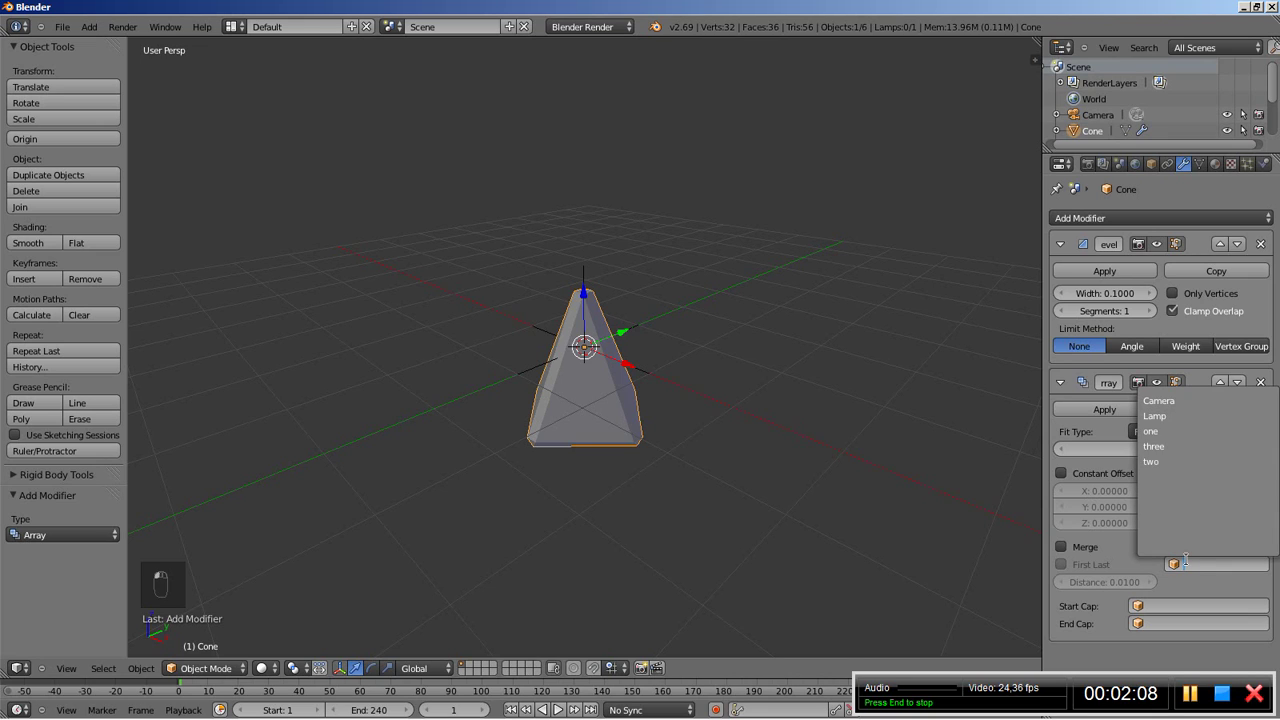
left_click(1183, 433)
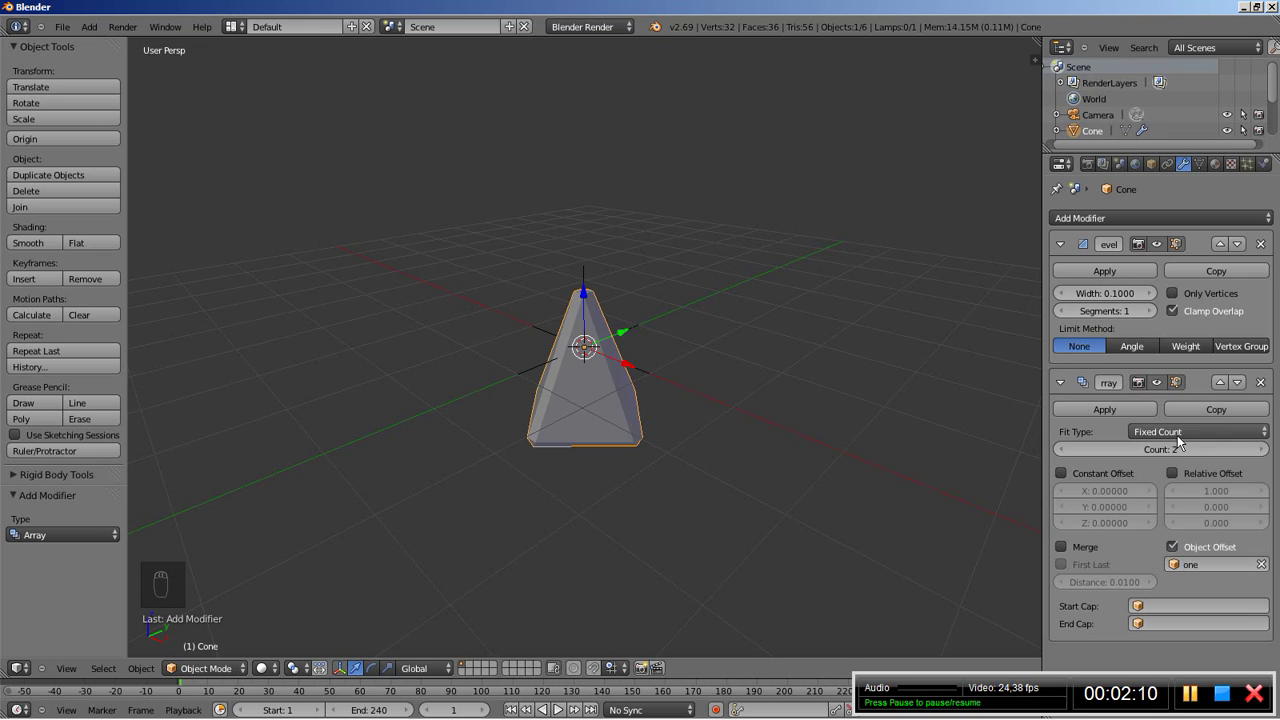
left_click(1061, 385)
left_click(1073, 220)
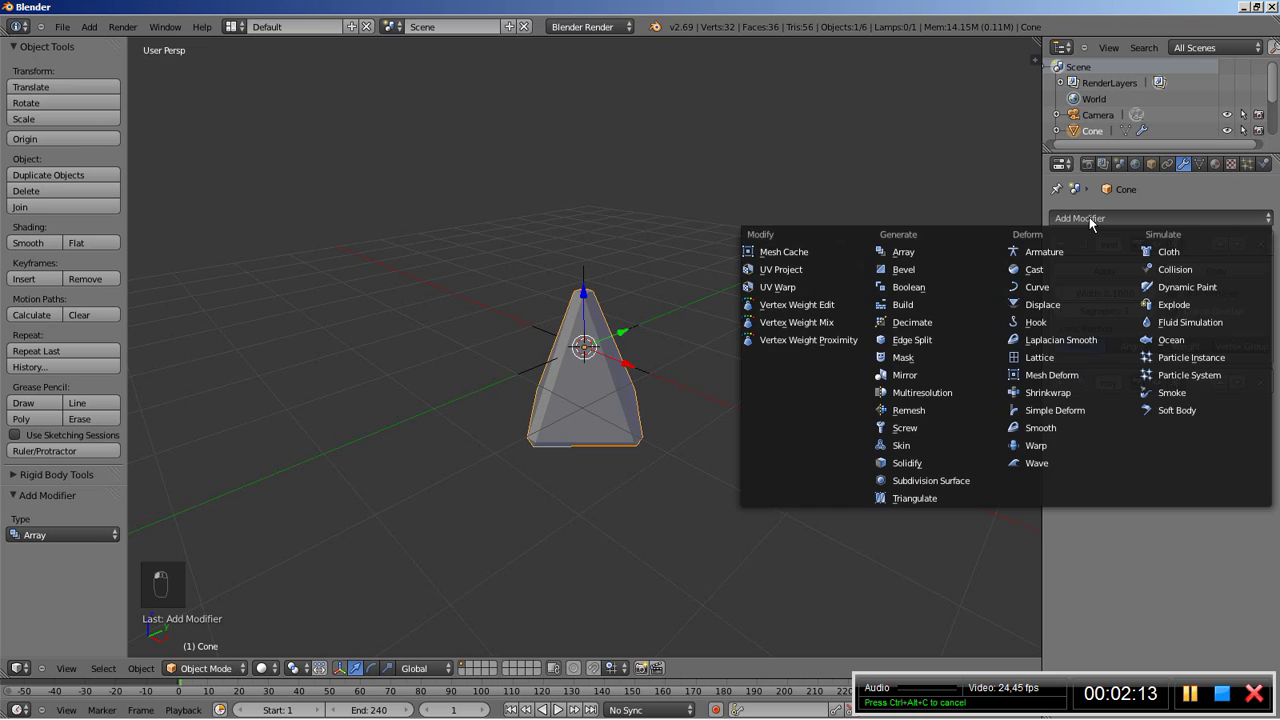
left_click(945, 270)
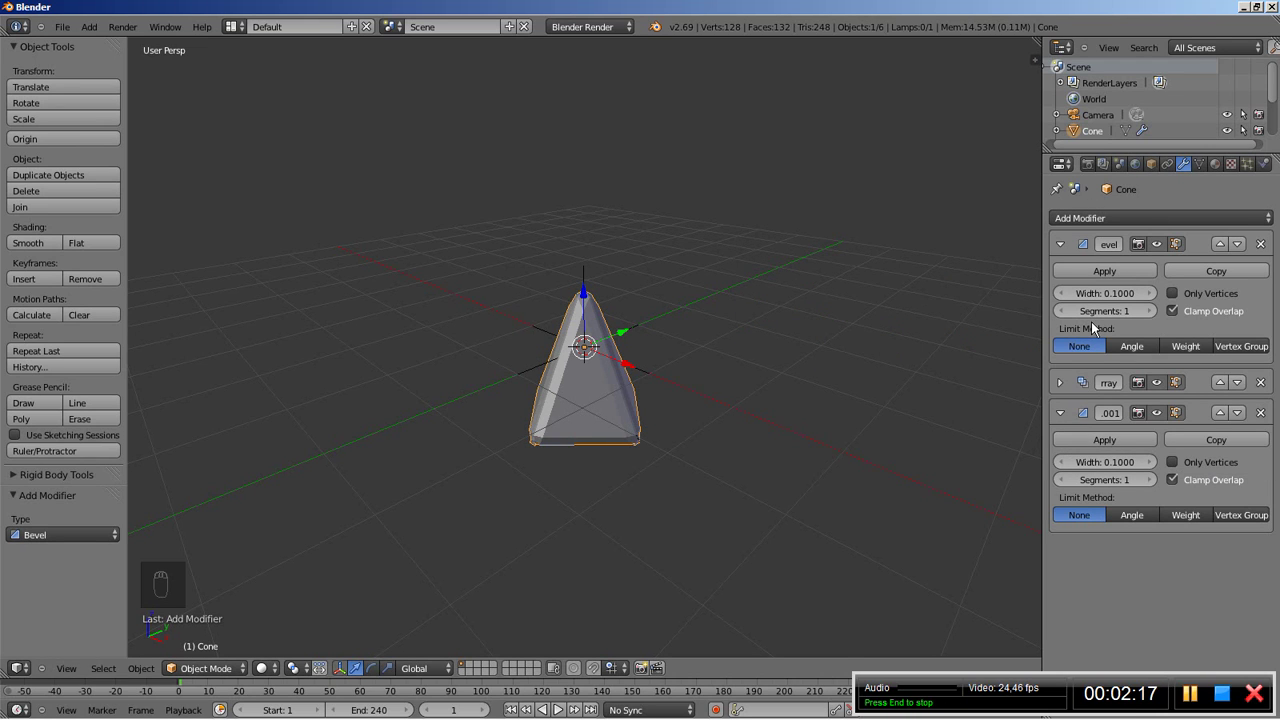
left_click(1260, 412)
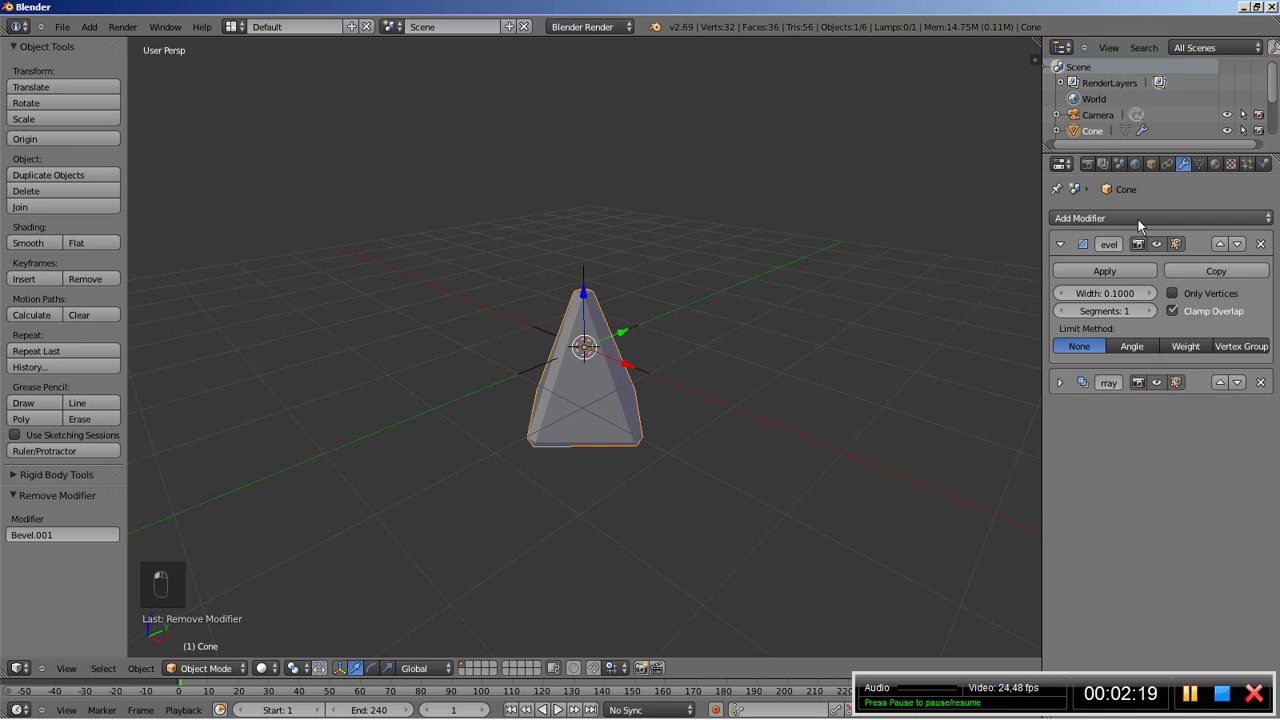
Step: Add a second Array modifier to the cone with Relative Offset disabled and Object Offset using the empty "two", and collapse its settings
left_click(1133, 218)
left_click(903, 252)
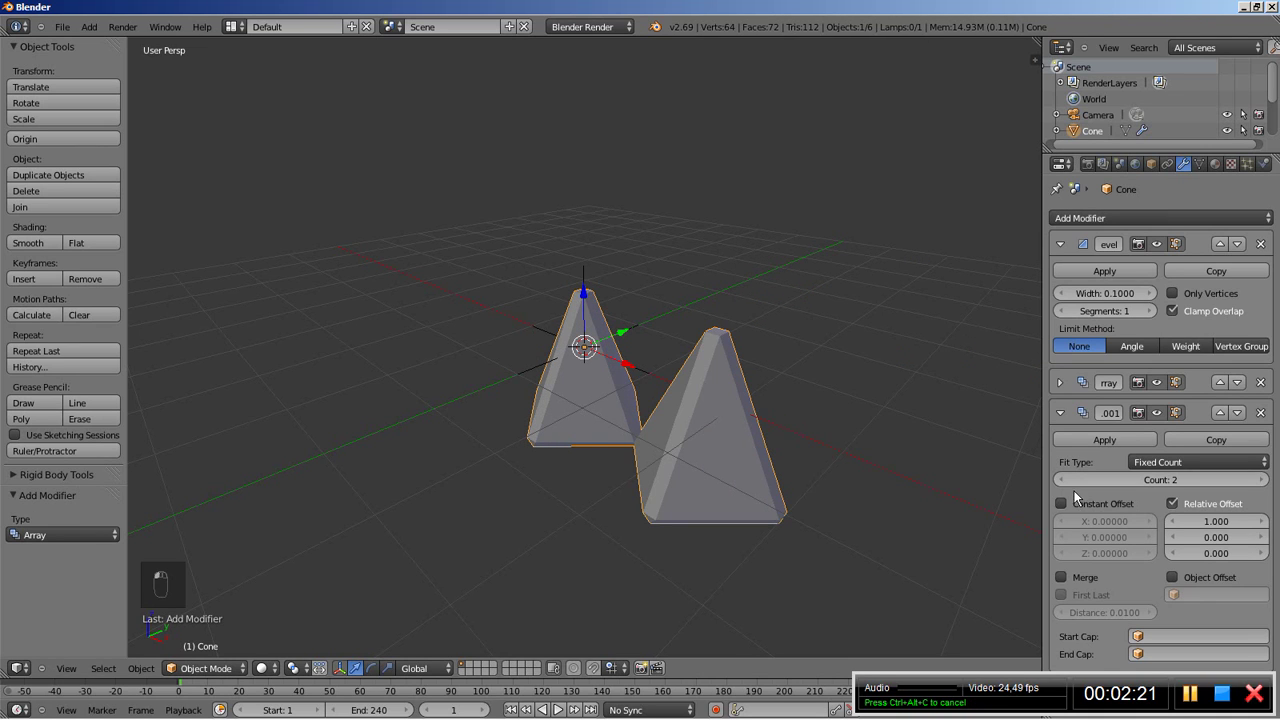
left_click(1172, 504)
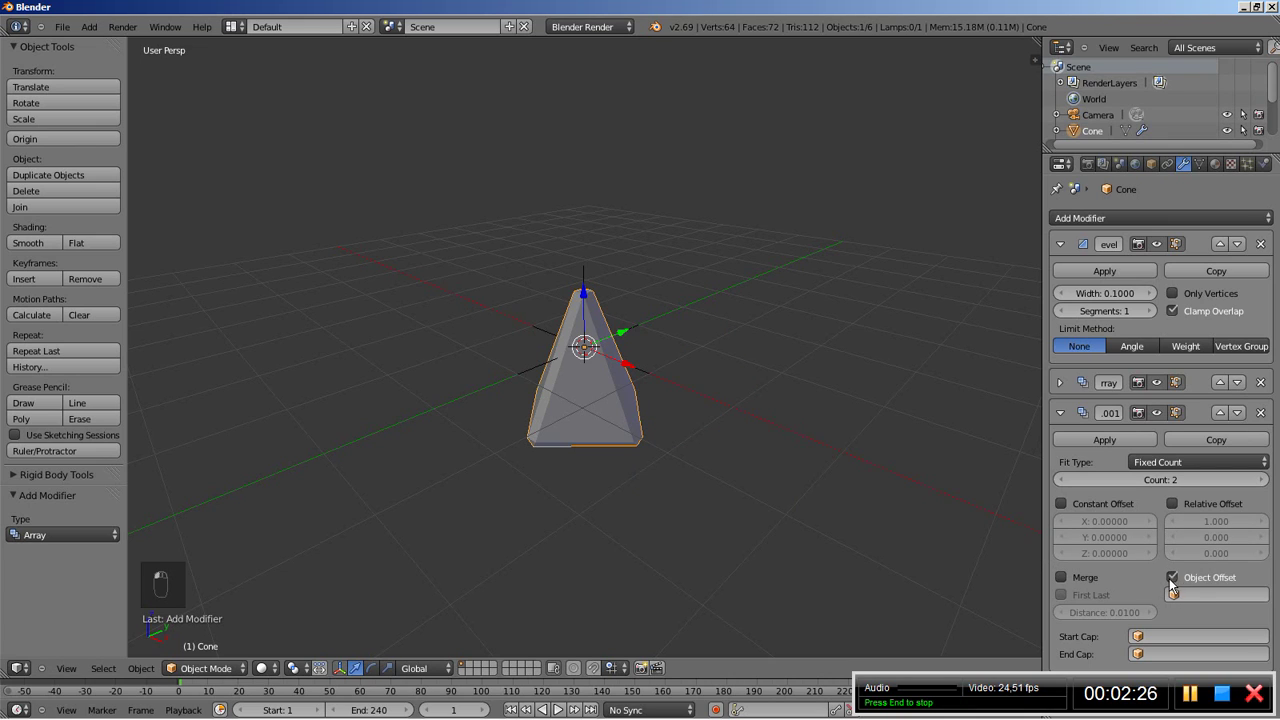
left_click(1205, 594)
left_click(1200, 491)
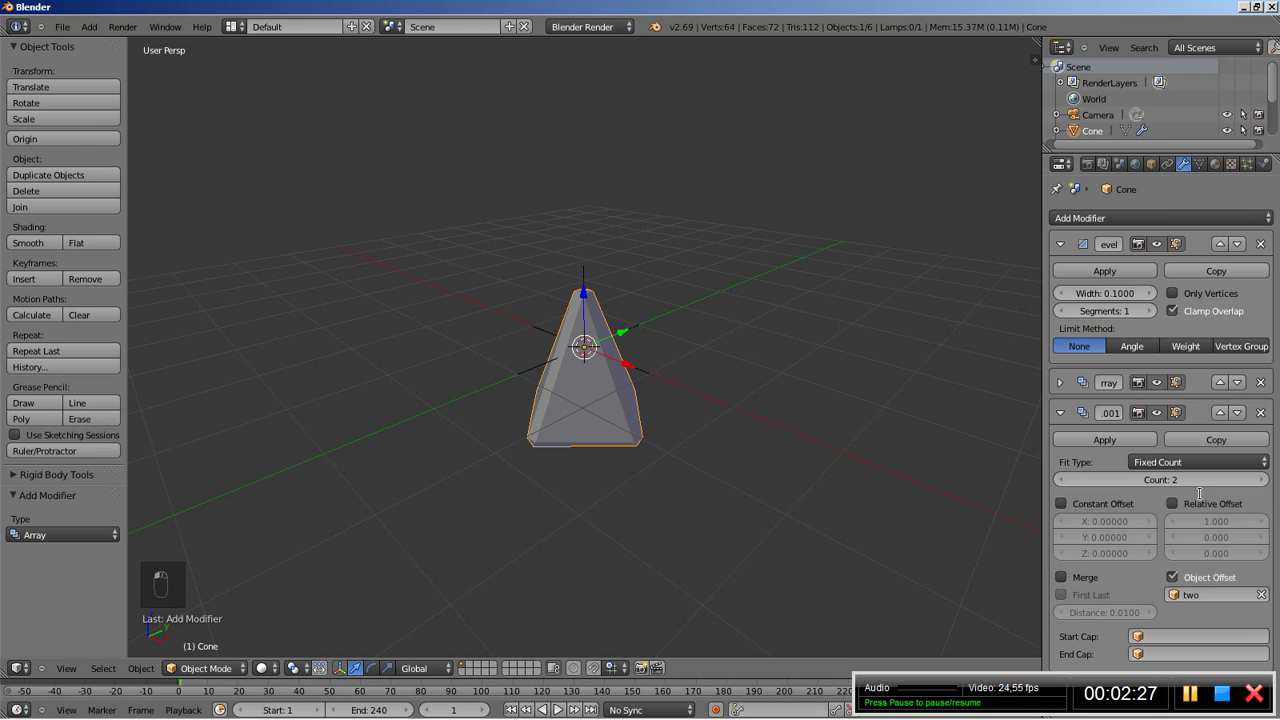
left_click(1215, 598)
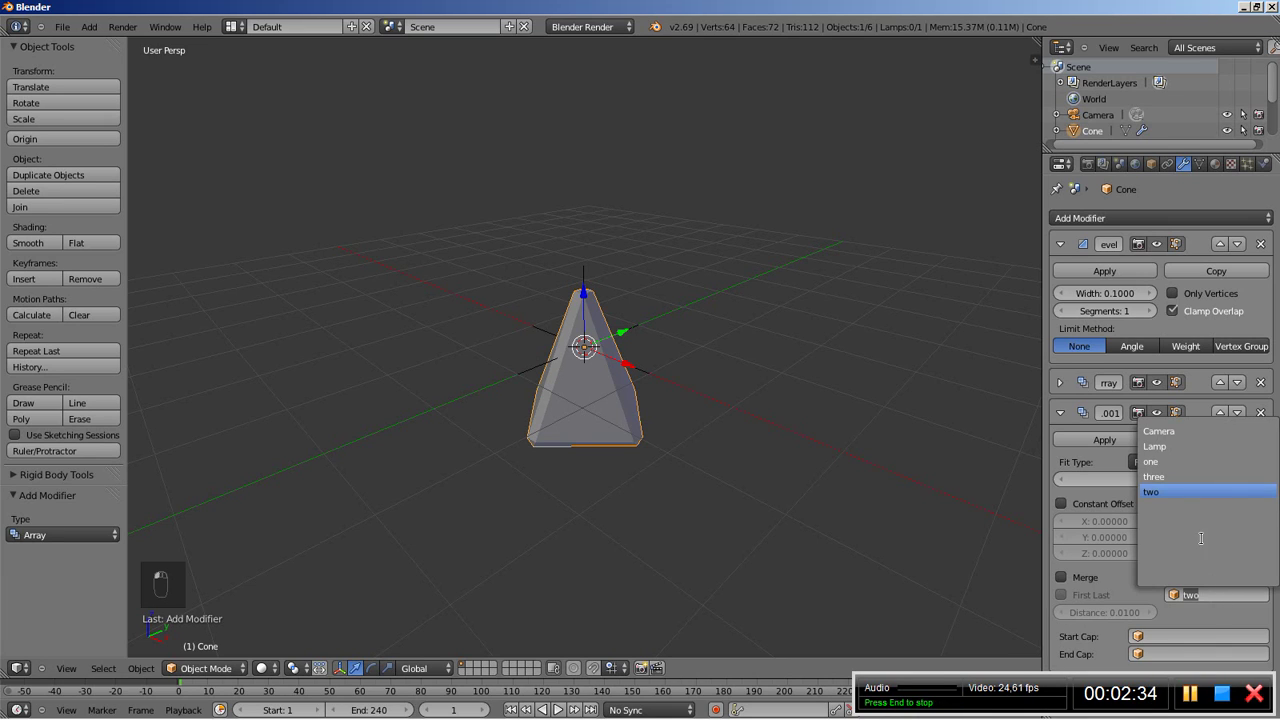
left_click(1184, 490)
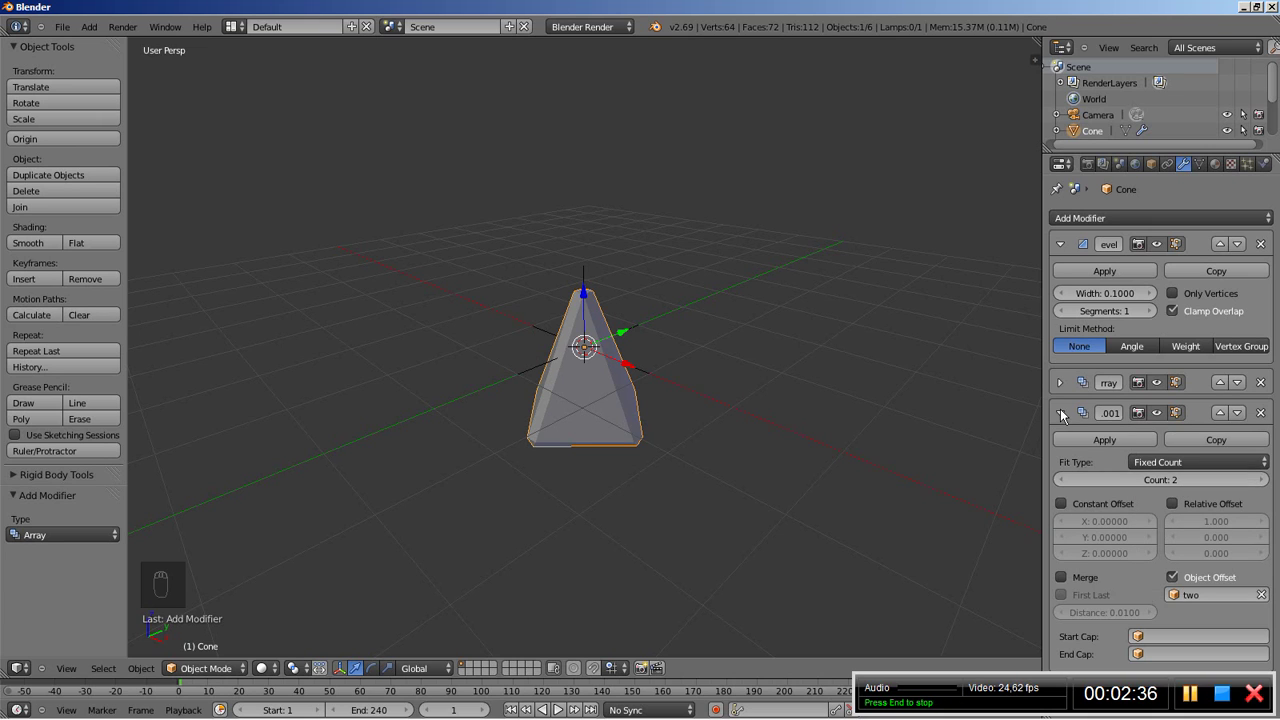
left_click(1061, 413)
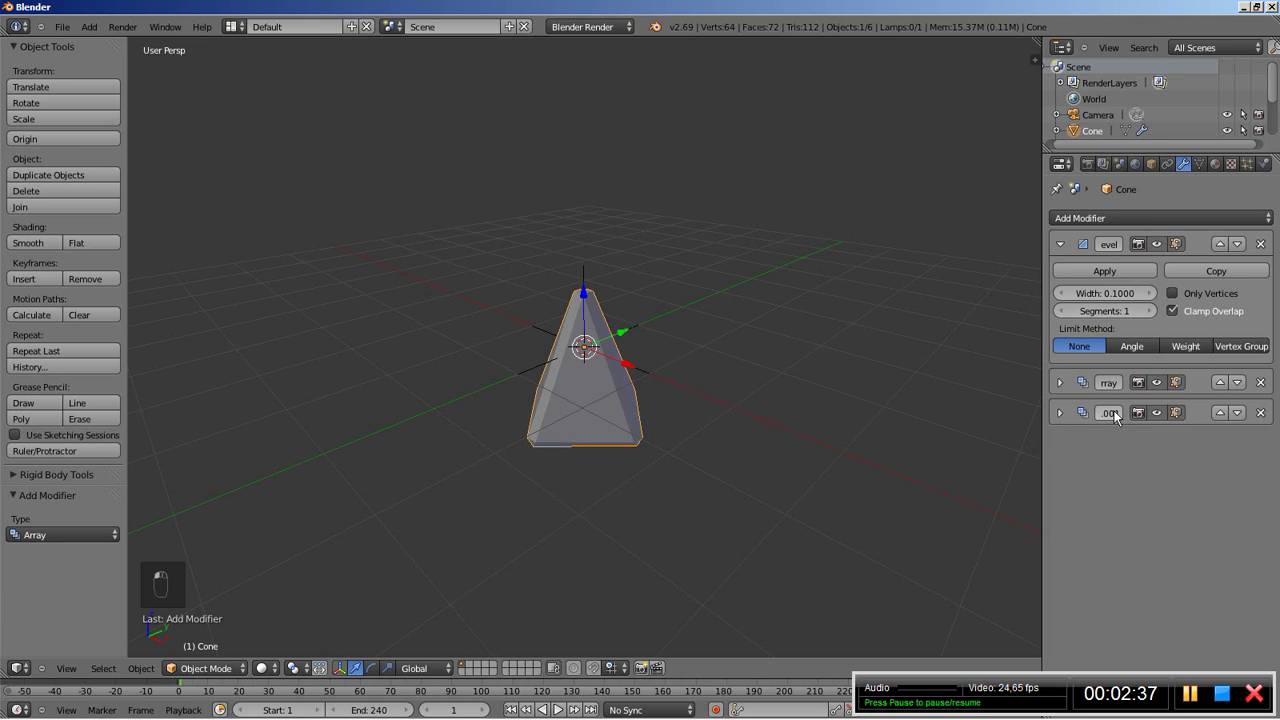
Step: Add a third Array modifier to the cone with Relative Offset disabled and Object Offset using the empty "three"
left_click(1100, 216)
left_click(919, 251)
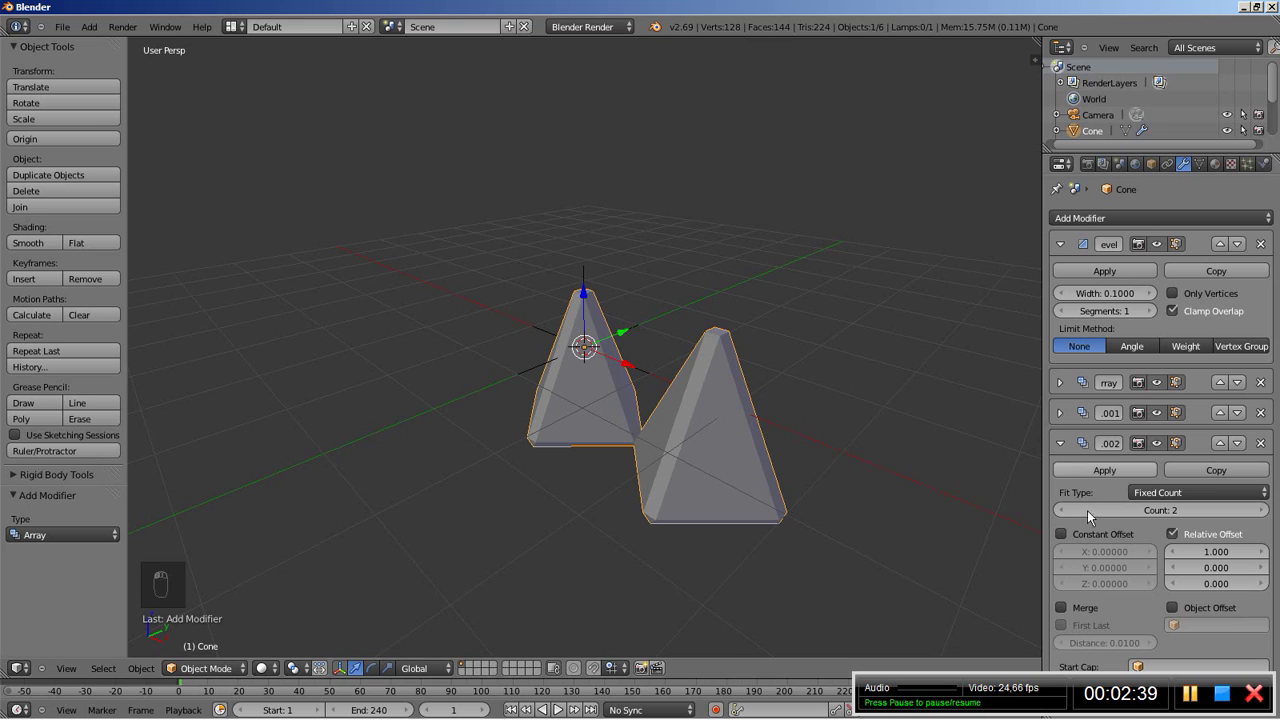
left_click(1173, 535)
left_click(1172, 608)
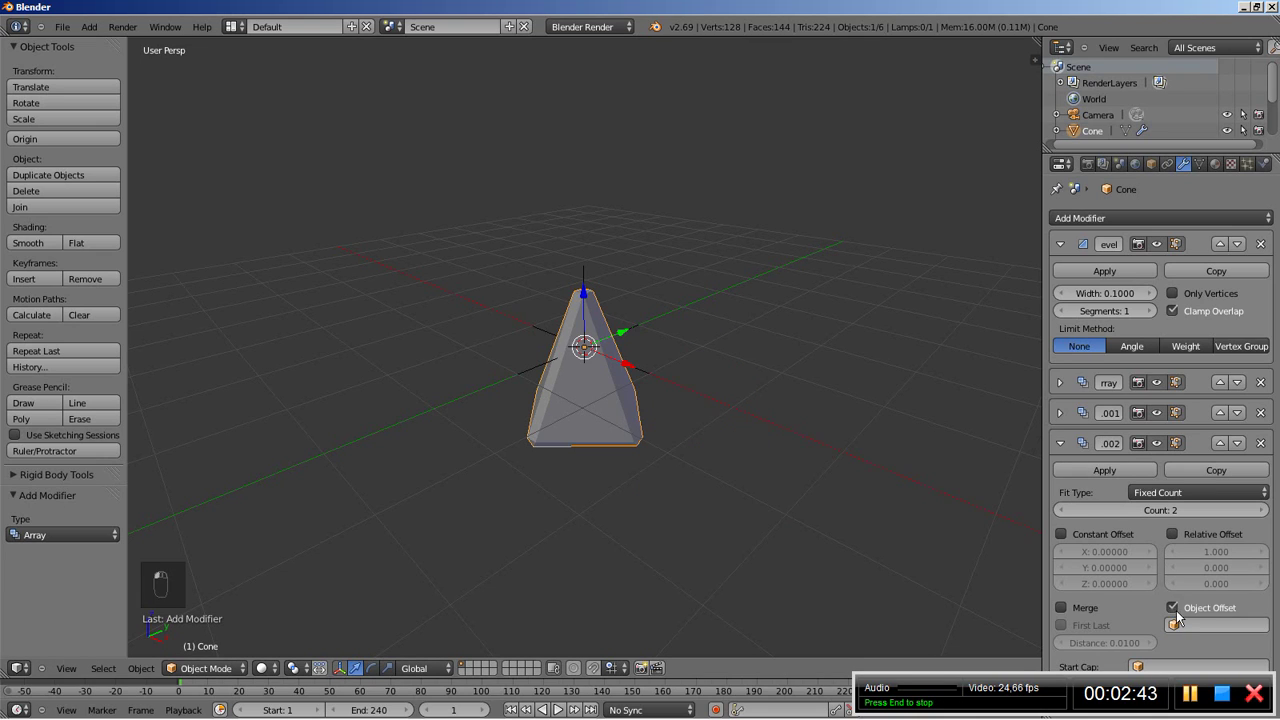
left_click(1185, 624)
left_click(1154, 507)
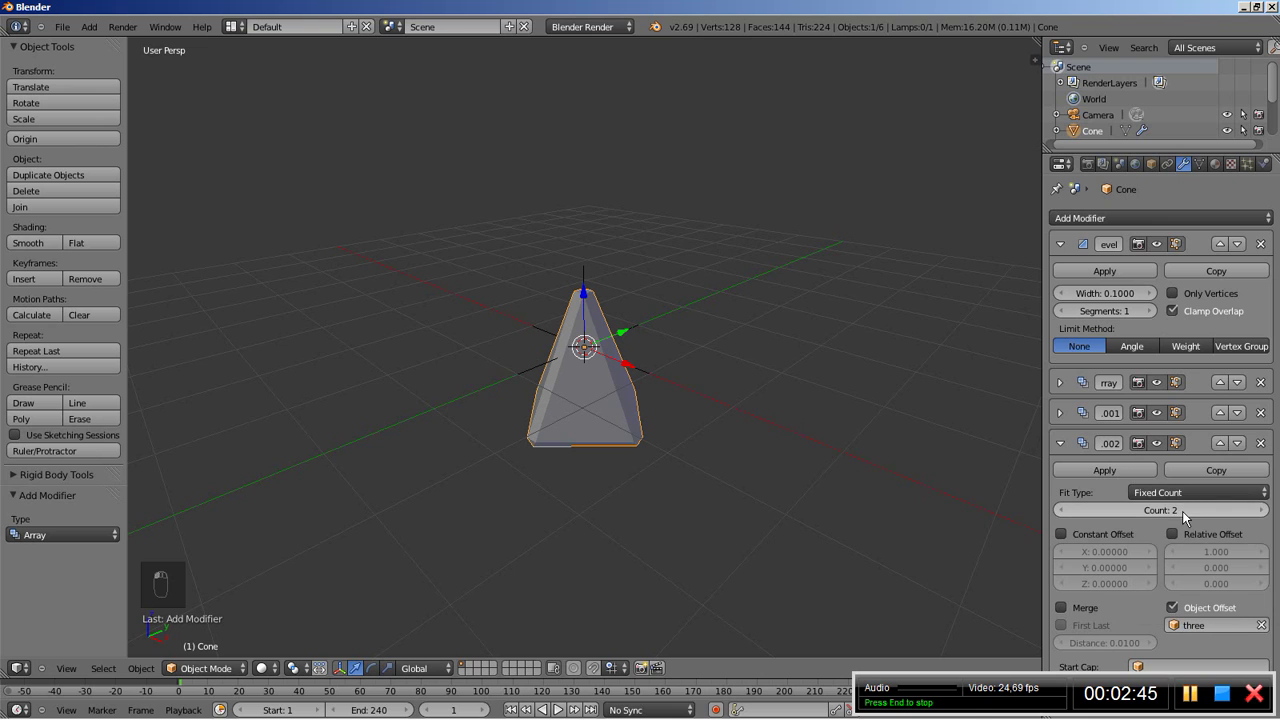
Step: Split the 3D view horizontally into two areas and change the upper area to the Graph Editor
middle_click_drag(721, 424, 715, 468)
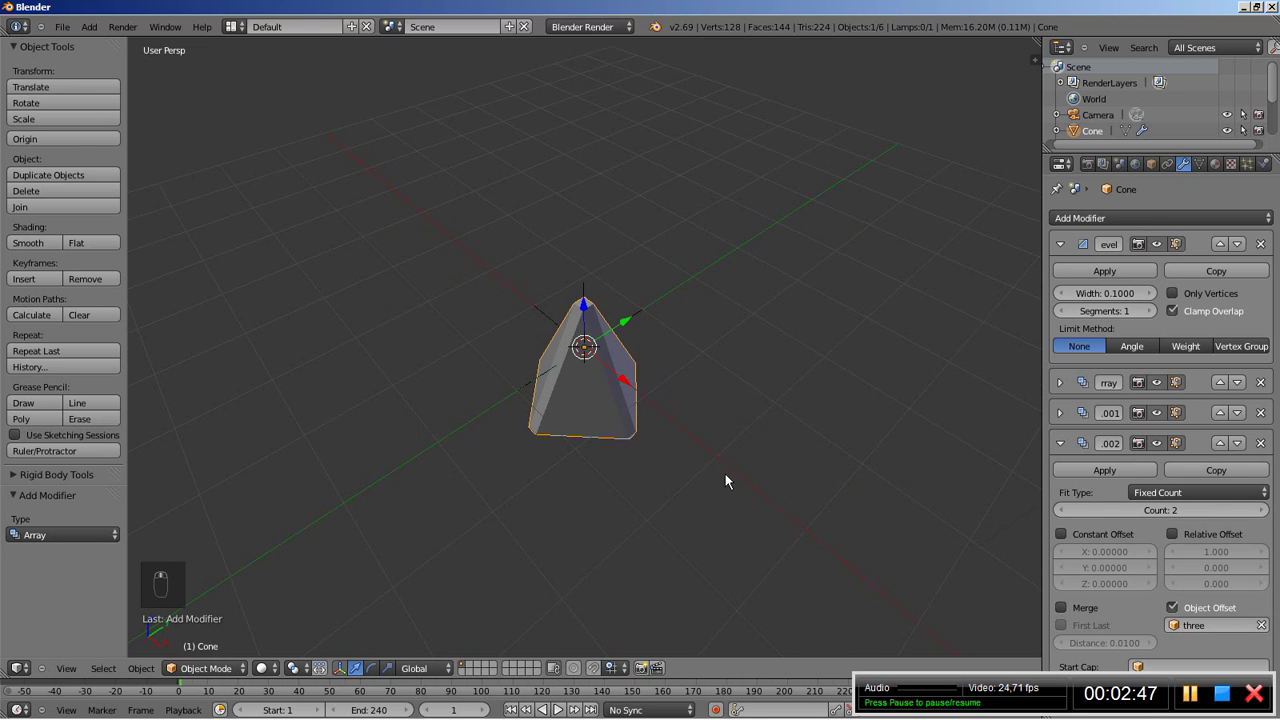
left_click_drag(1035, 40, 136, 282)
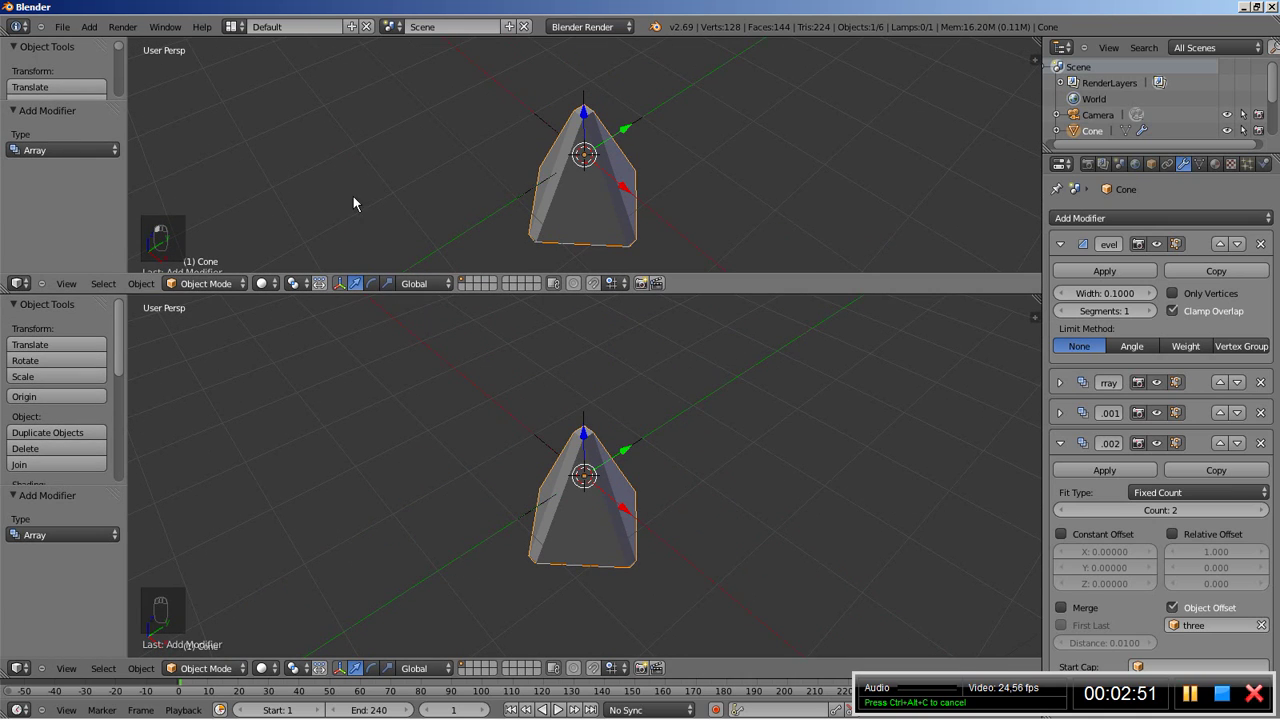
left_click(18, 283)
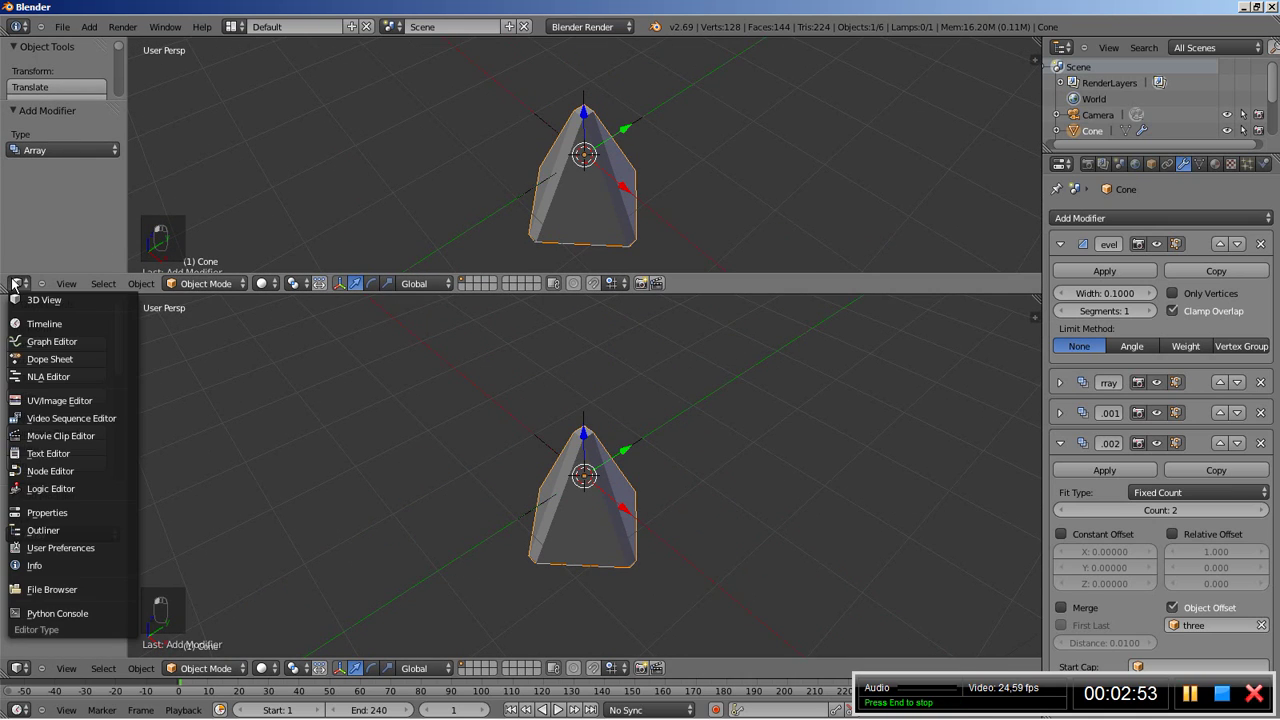
left_click(45, 341)
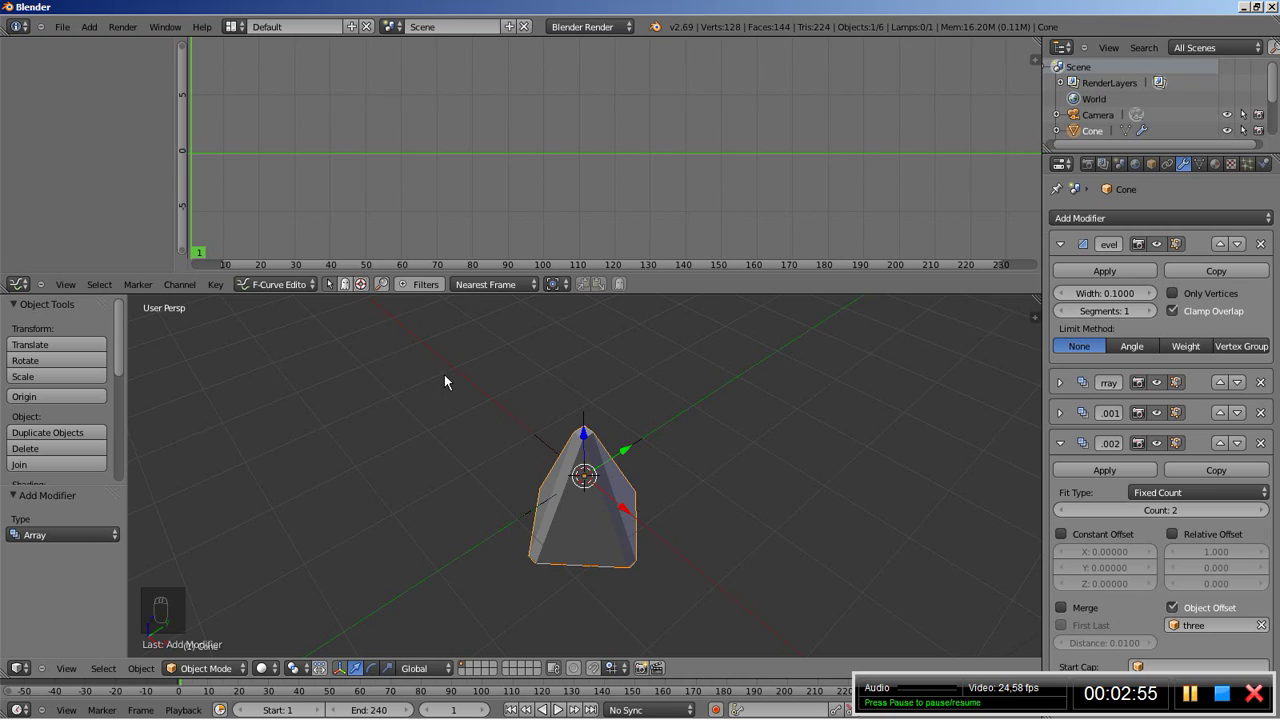
Step: Select the empty "three", expand its LocRot channels in the Graph Editor and show the F-curve Modifiers settings
right_click(529, 429)
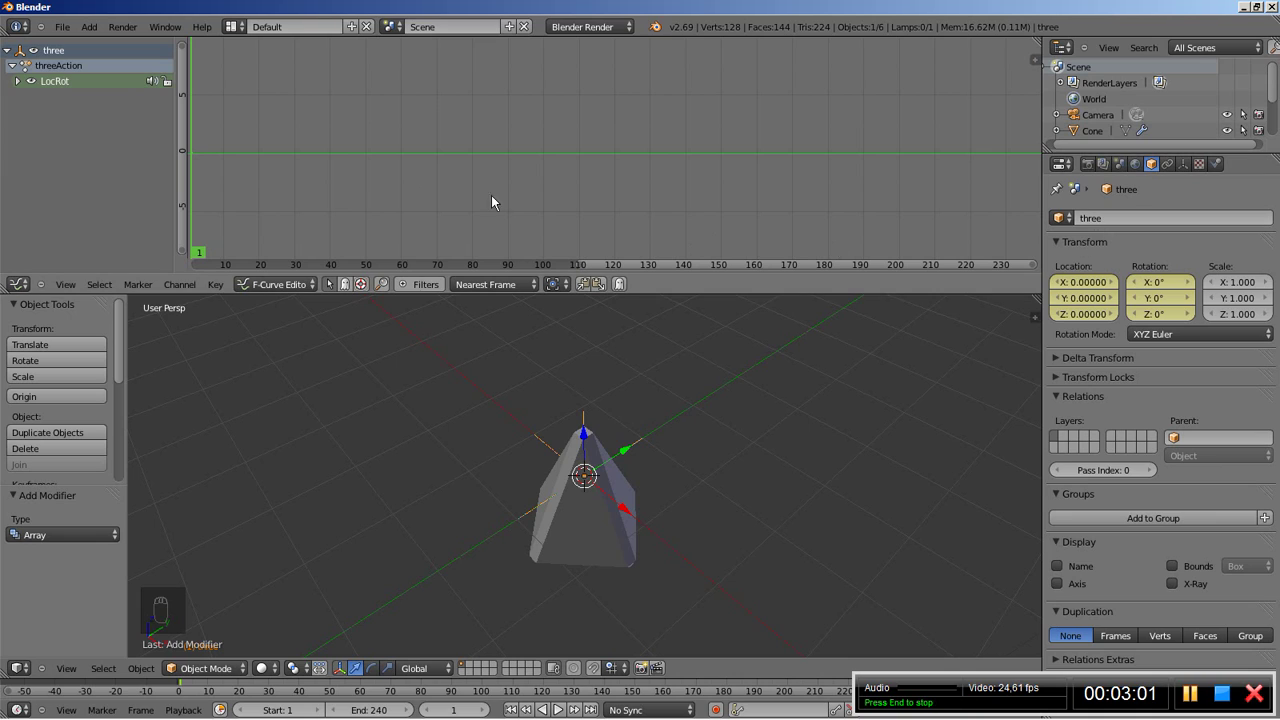
left_click(17, 80)
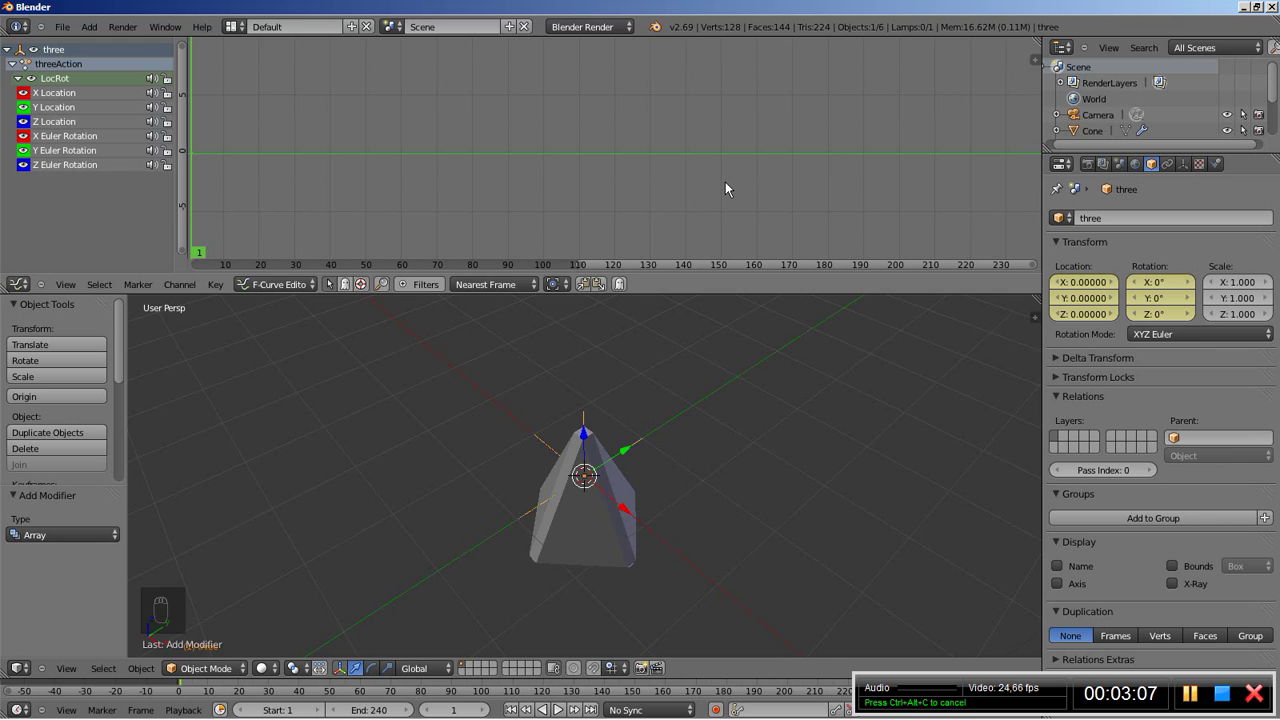
key("n")
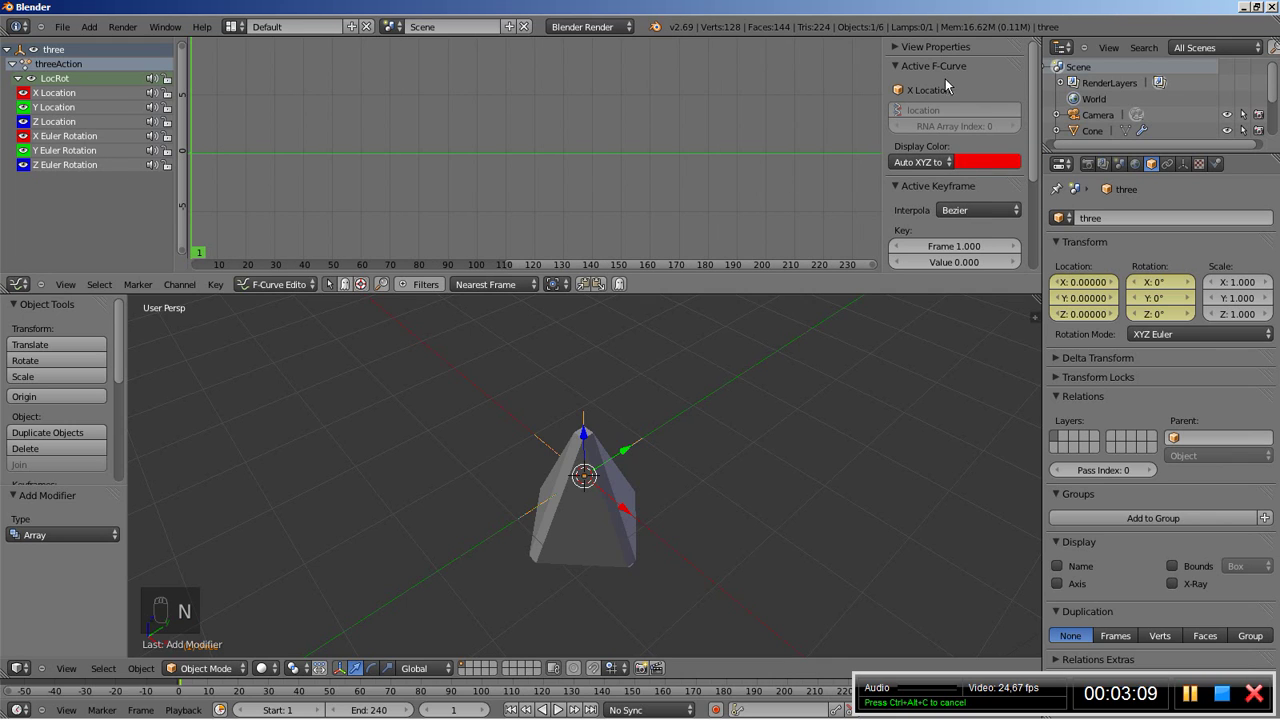
scroll(956, 128, "down", 5)
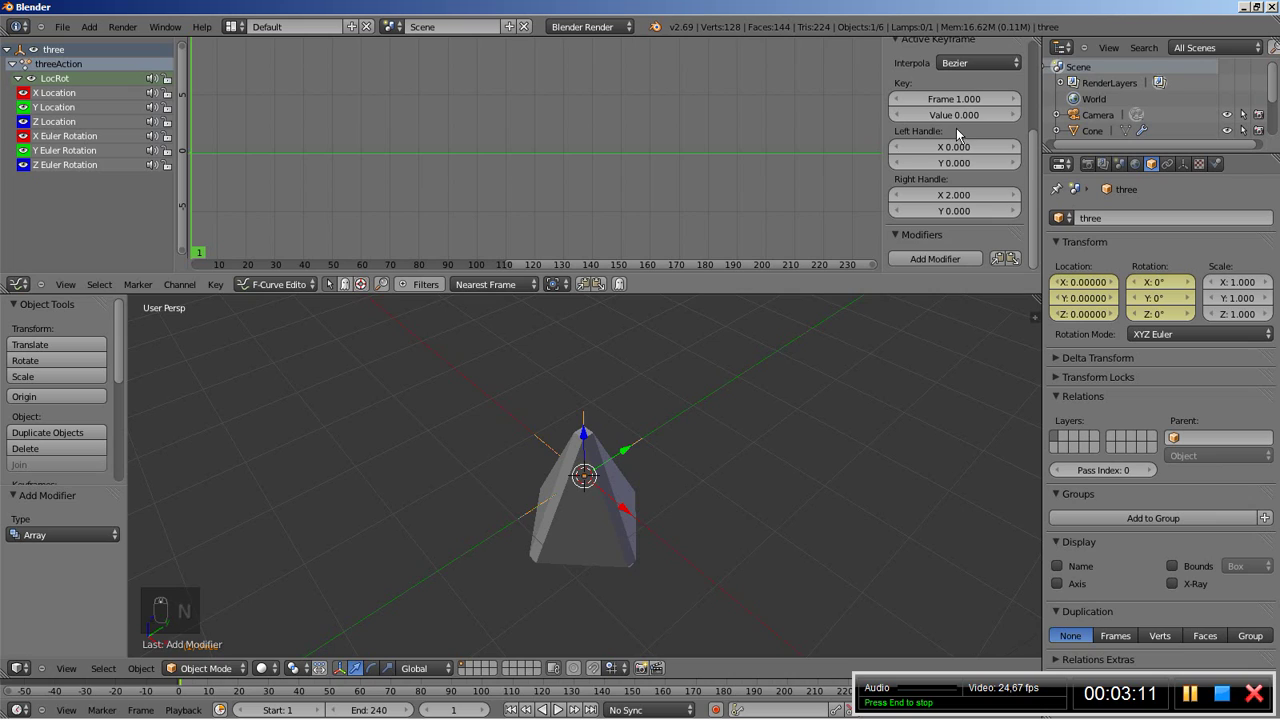
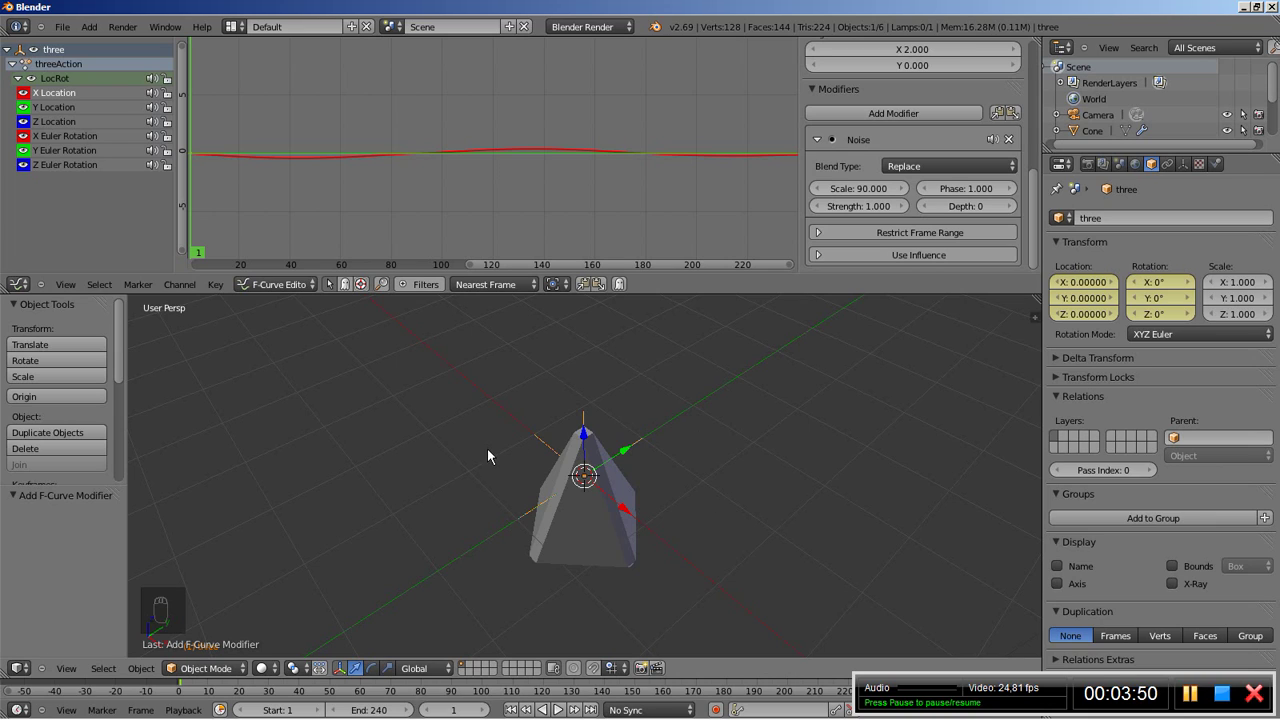
Step: Set the X Location curve's Noise modifier to strength 8 and scale 100
left_click(860, 206)
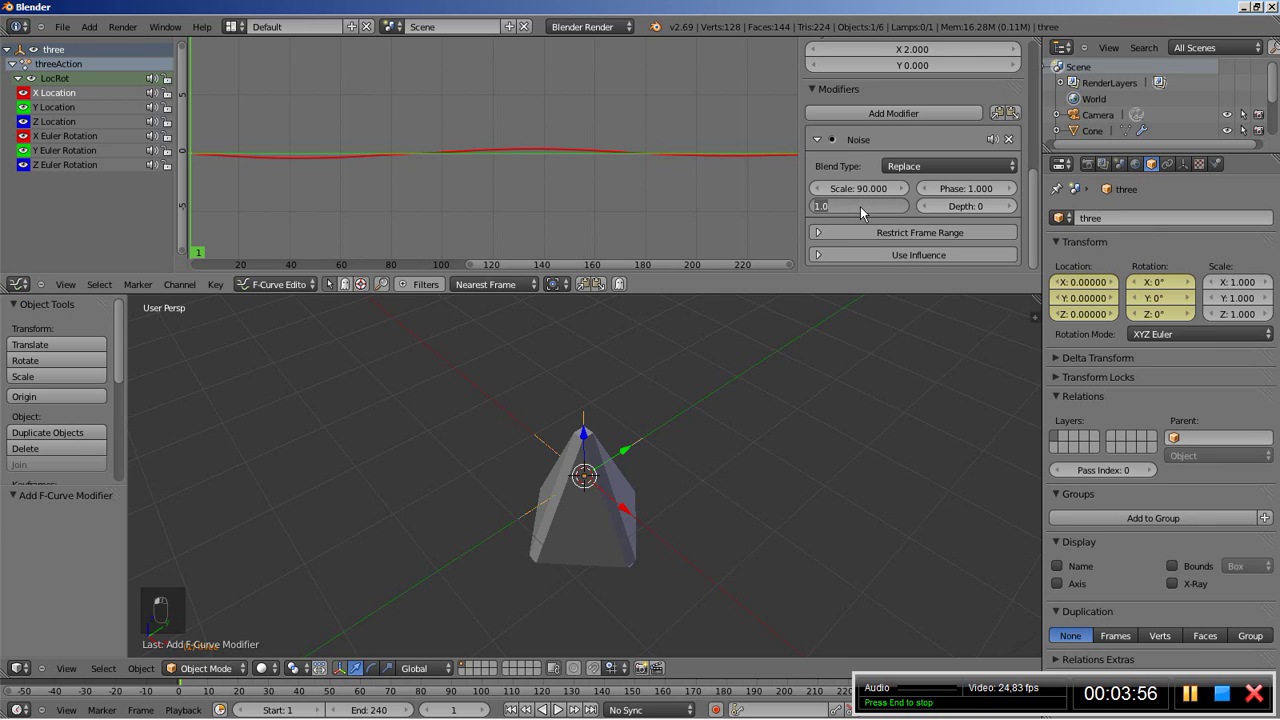
type("8")
key("Return")
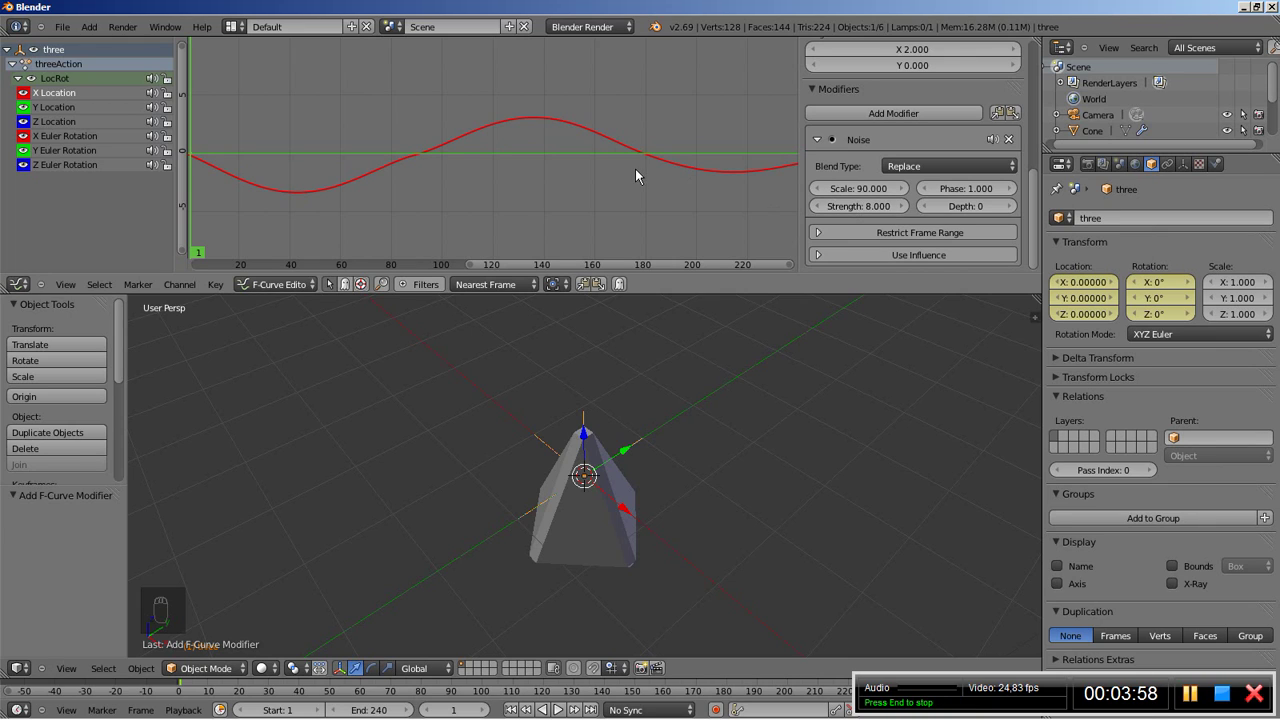
key("Home")
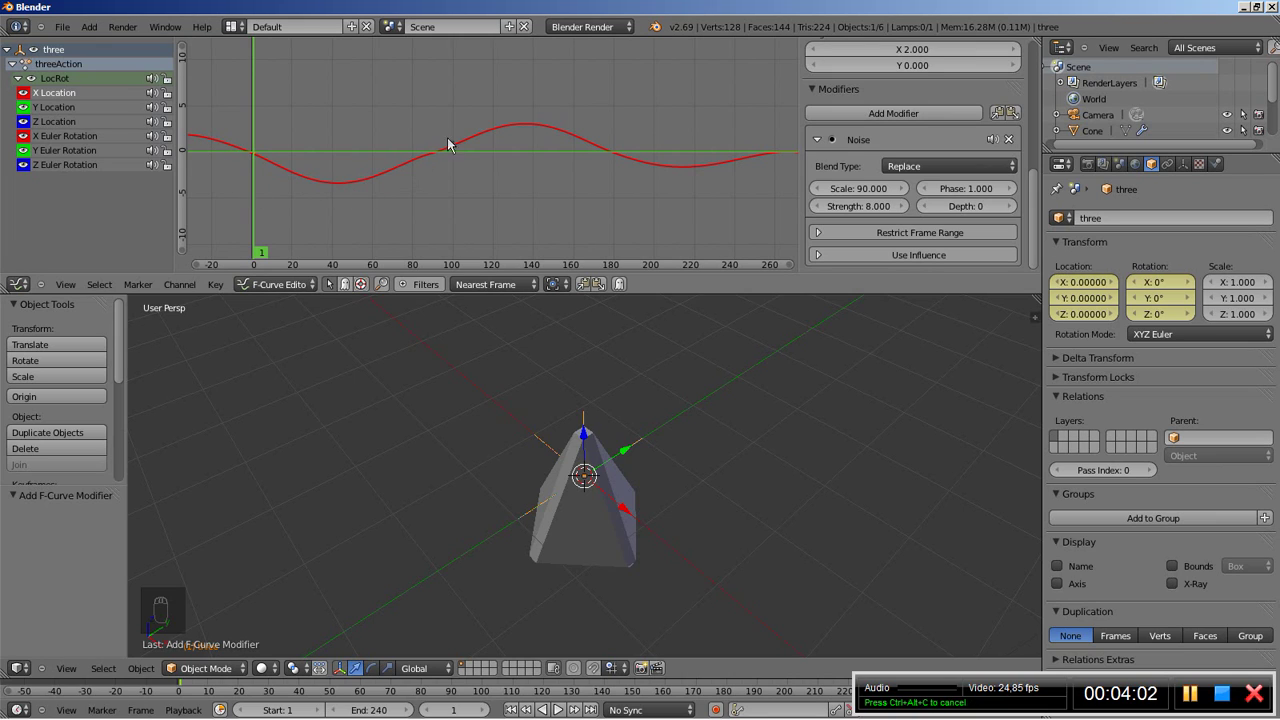
left_click(846, 191)
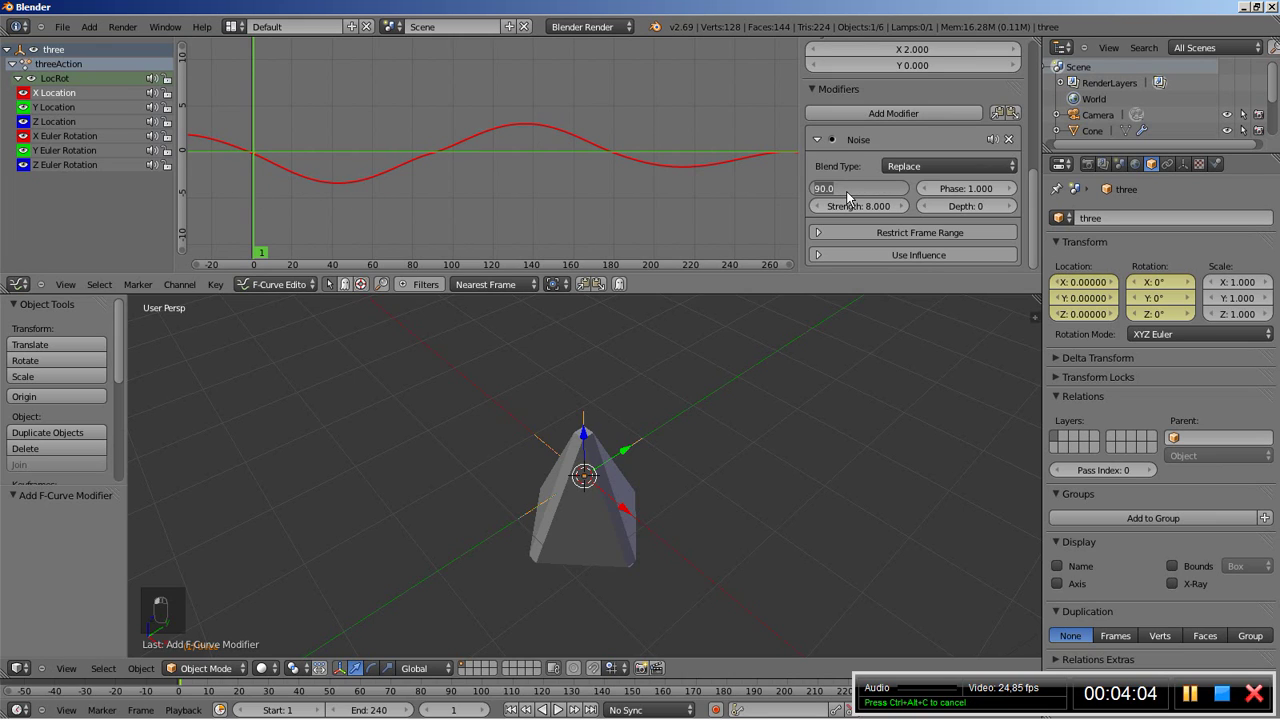
type("100")
key("Return")
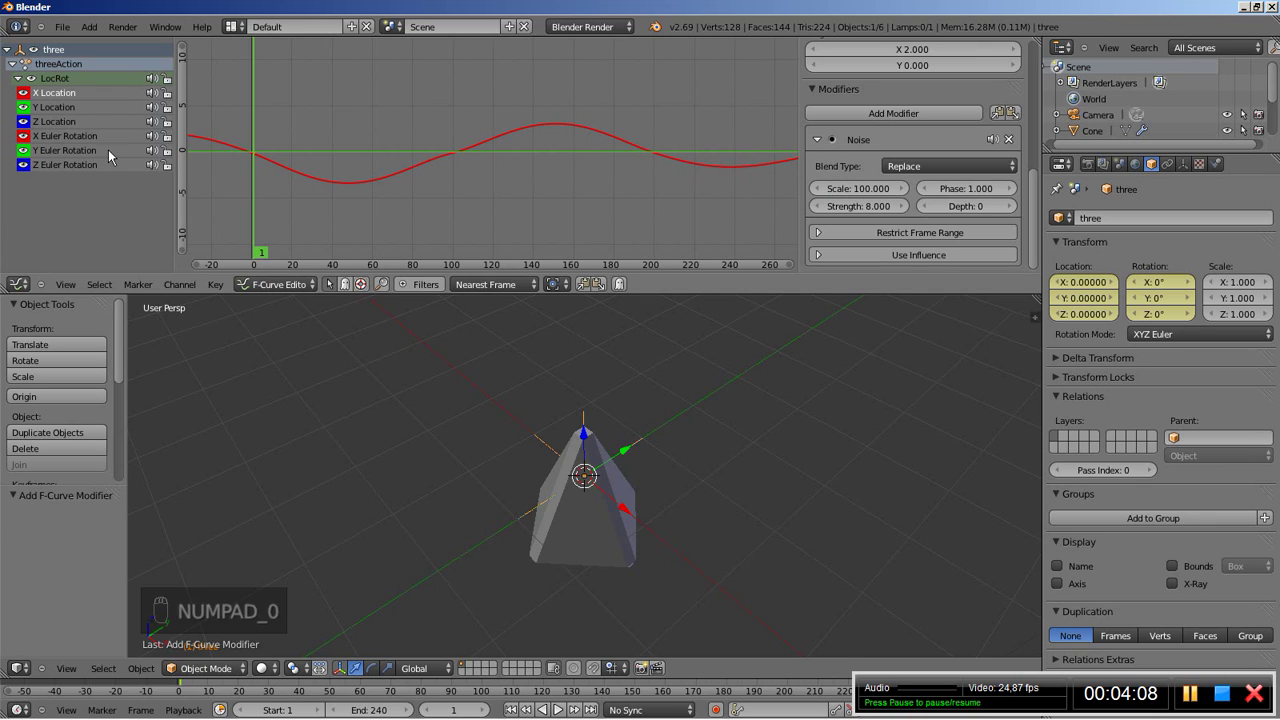
Step: Add a Noise modifier with scale 120 to the Z Location curve of the empty "three"
left_click(62, 121)
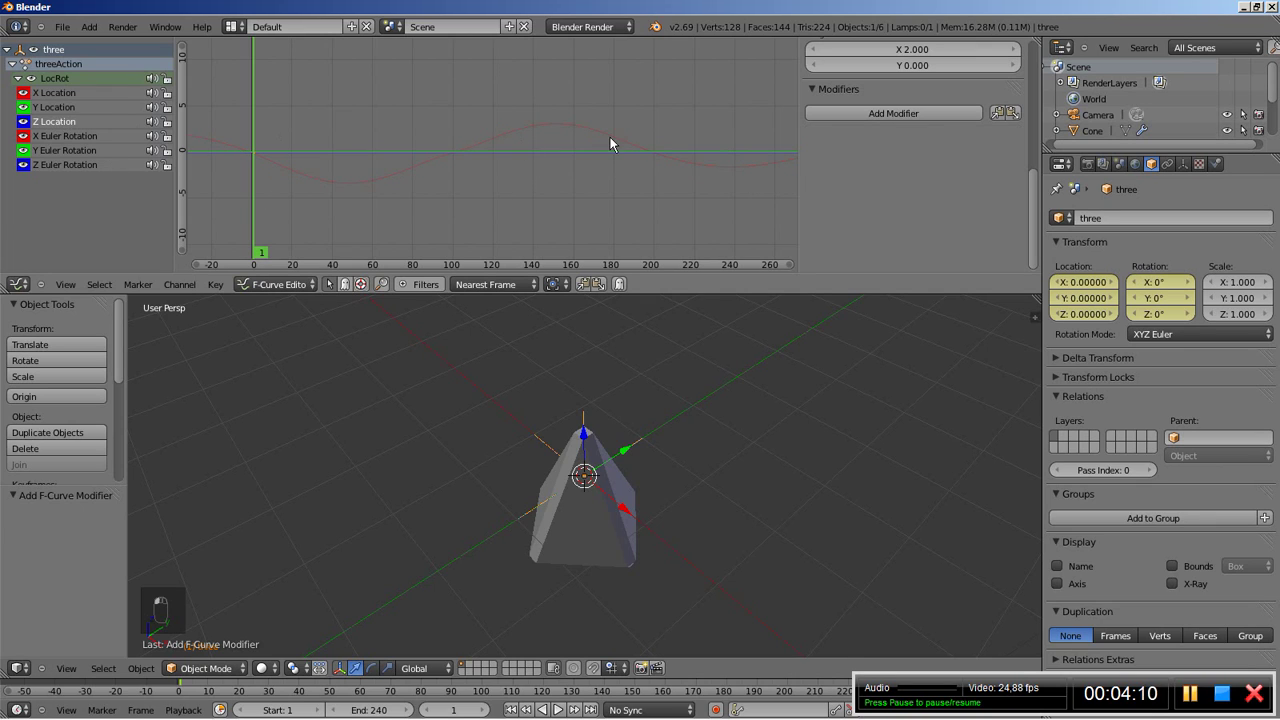
left_click(883, 114)
left_click(883, 114)
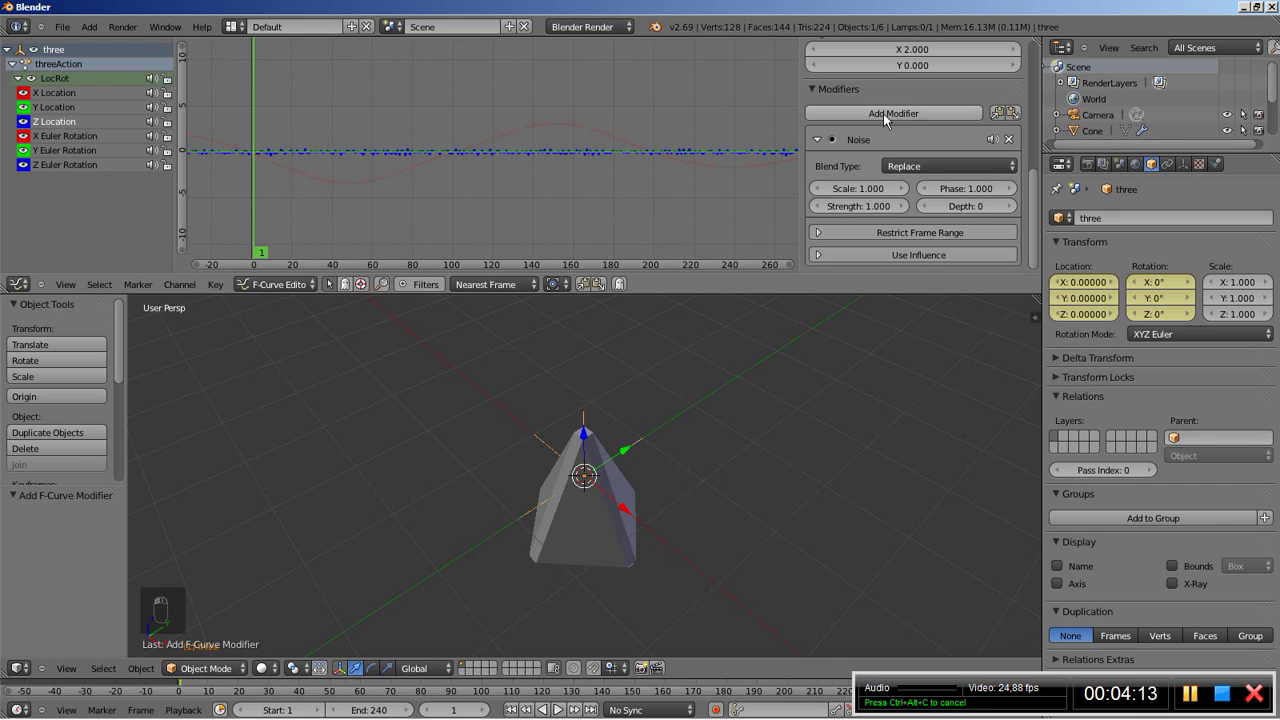
left_click(855, 190)
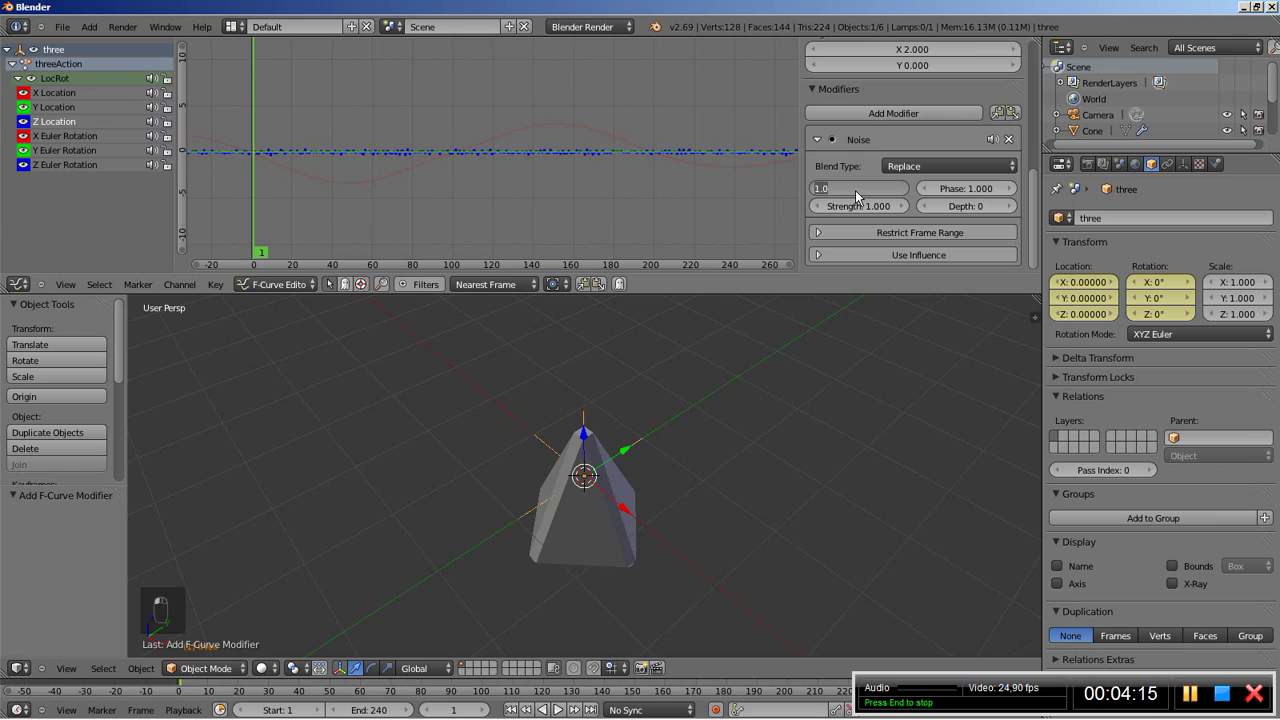
type("120")
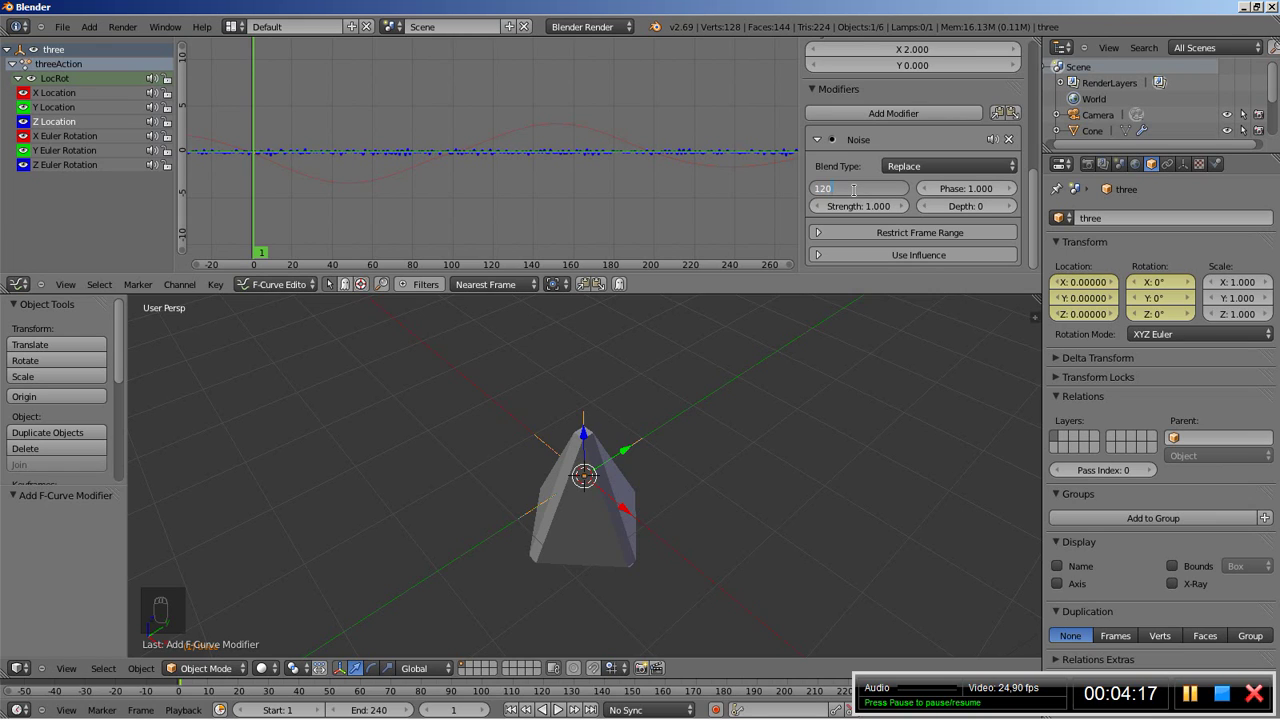
key("Return")
Step: Set the Z Location curve's noise strength to 8 after trying 5 and 7
left_click(864, 205)
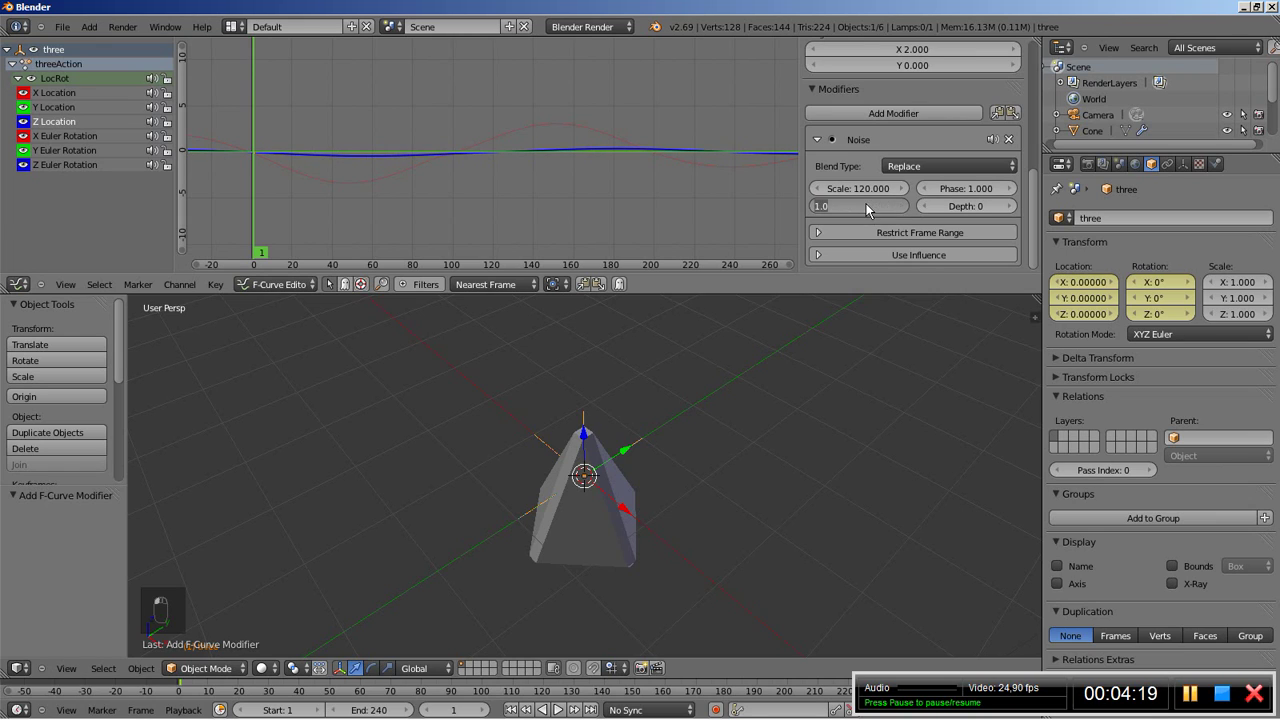
type("5")
key("Return")
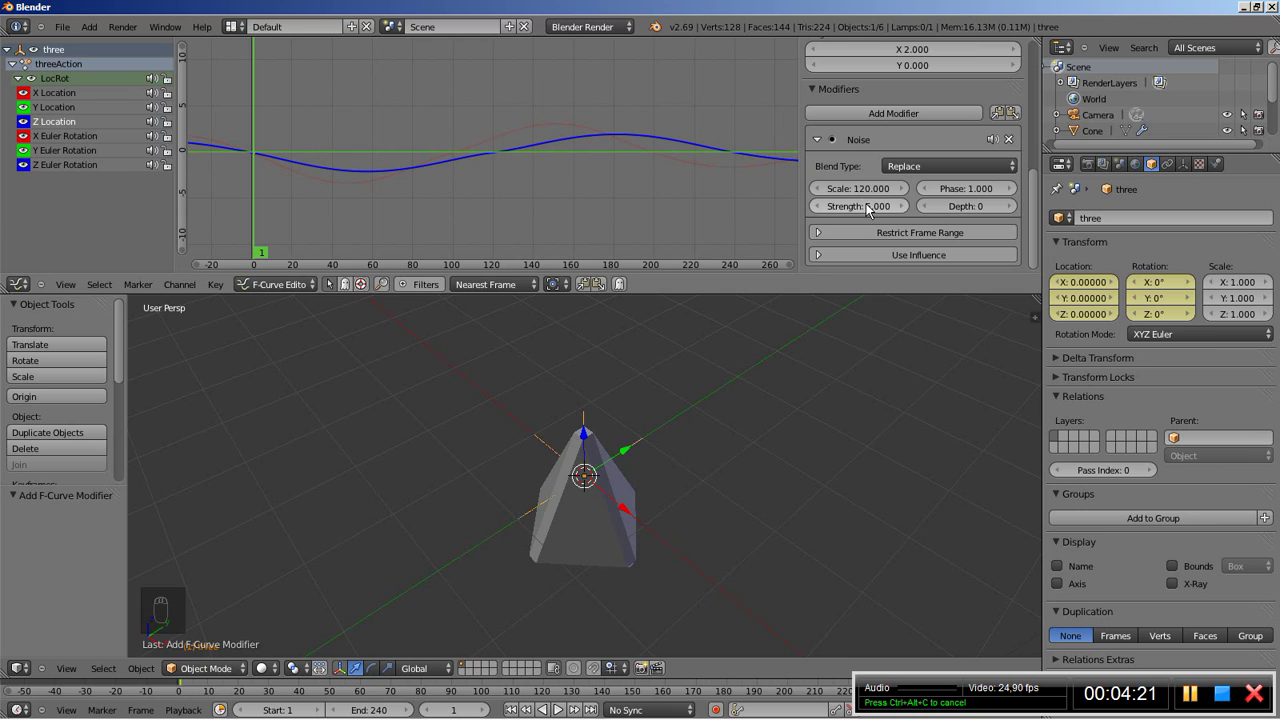
left_click(864, 205)
type("7")
key("Return")
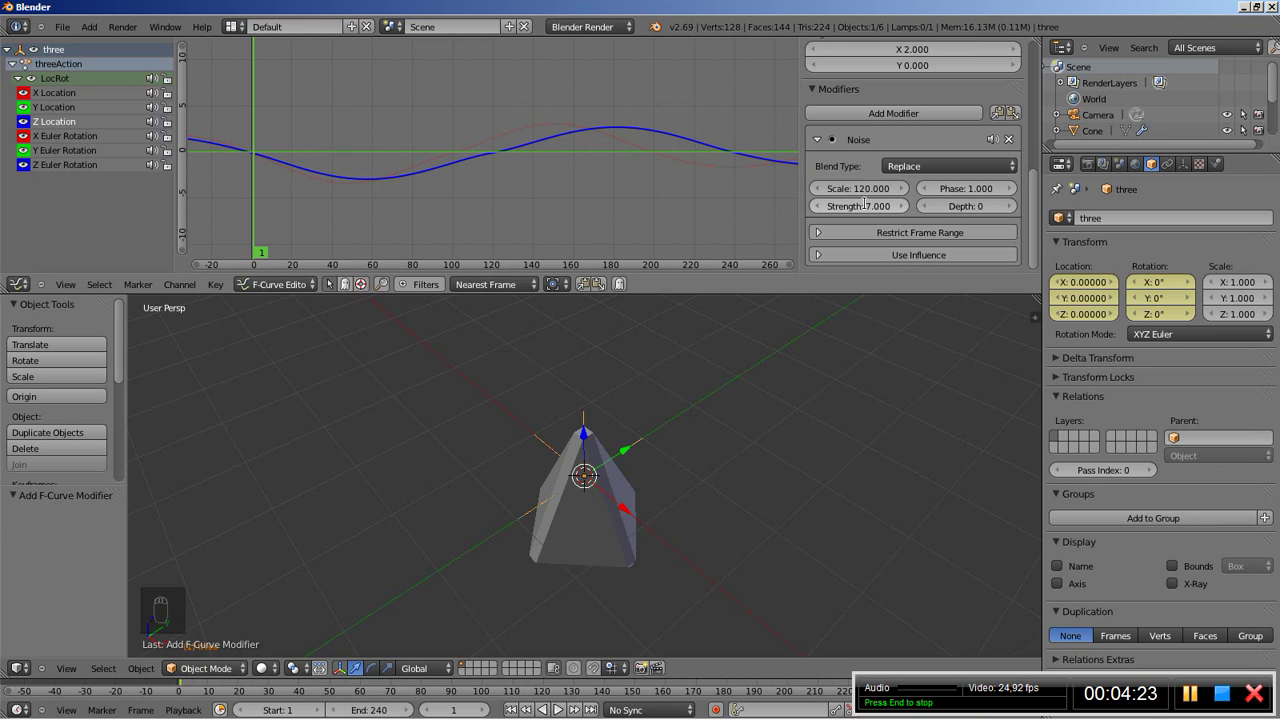
left_click(866, 205)
type("8")
key("Return")
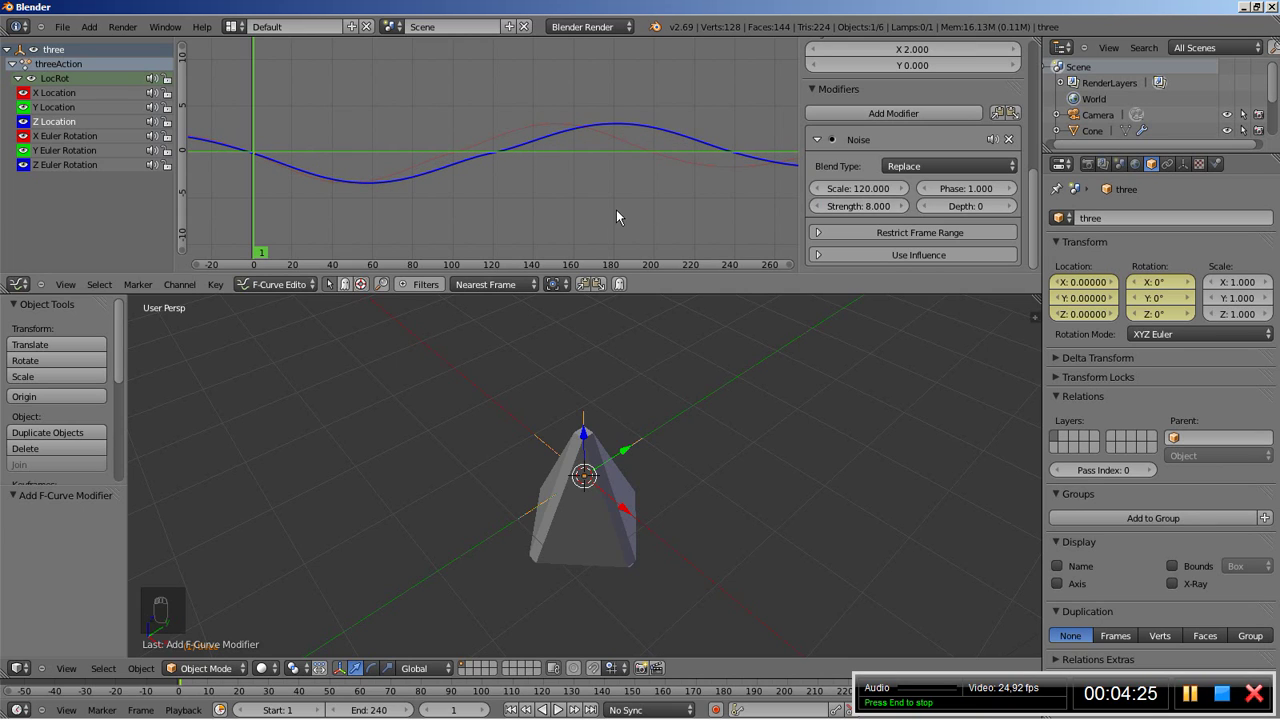
Step: Add a Noise modifier with scale 80 to the Y Euler Rotation curve of the empty "three"
left_click(64, 150)
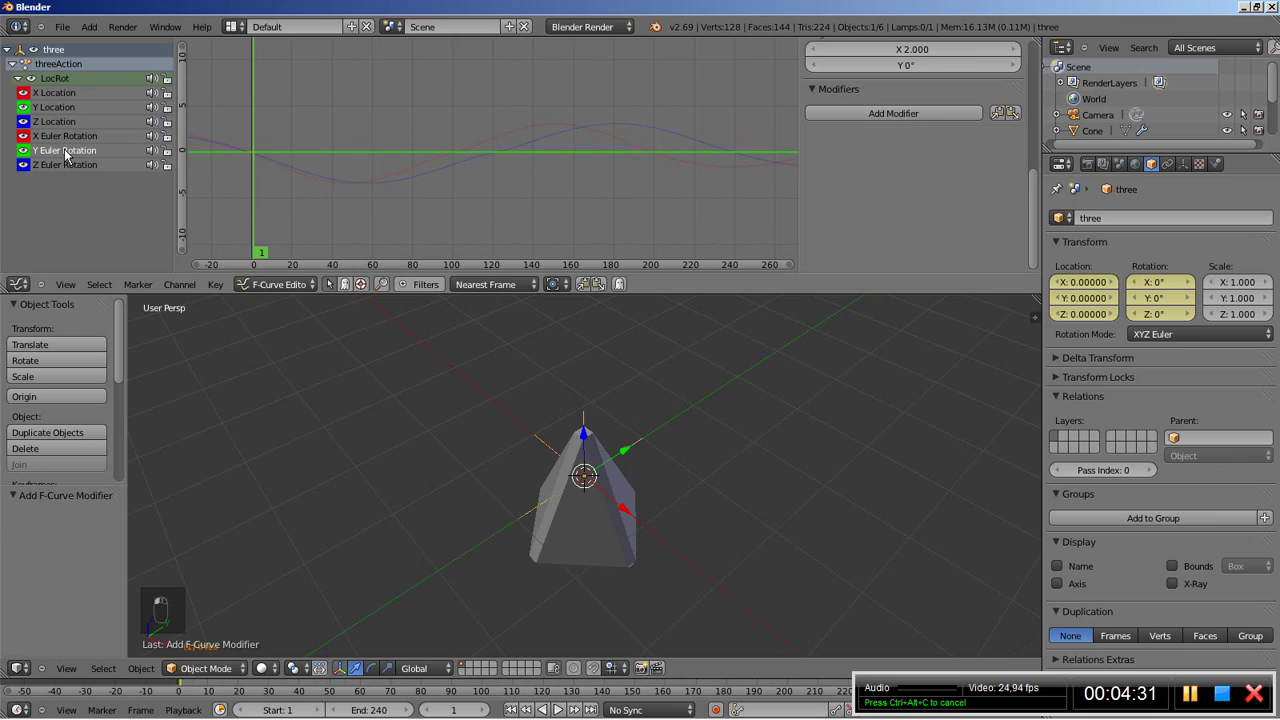
left_click(855, 116)
left_click(855, 116)
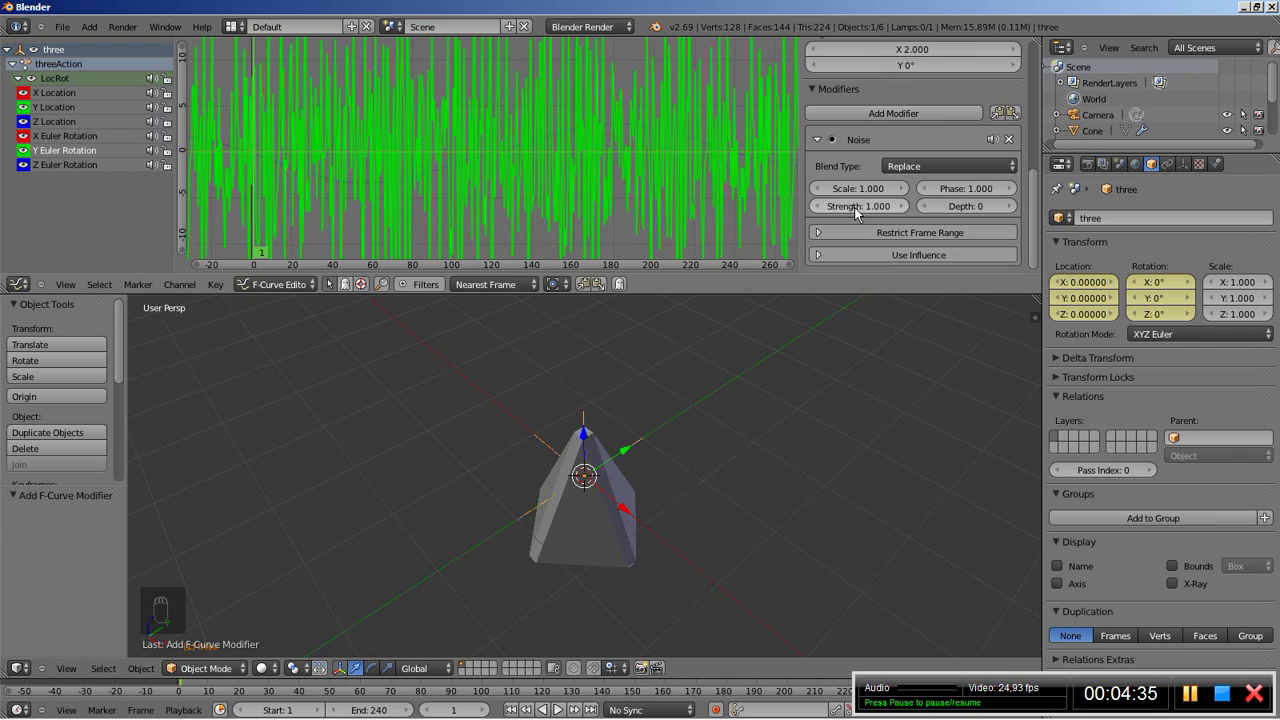
type("80")
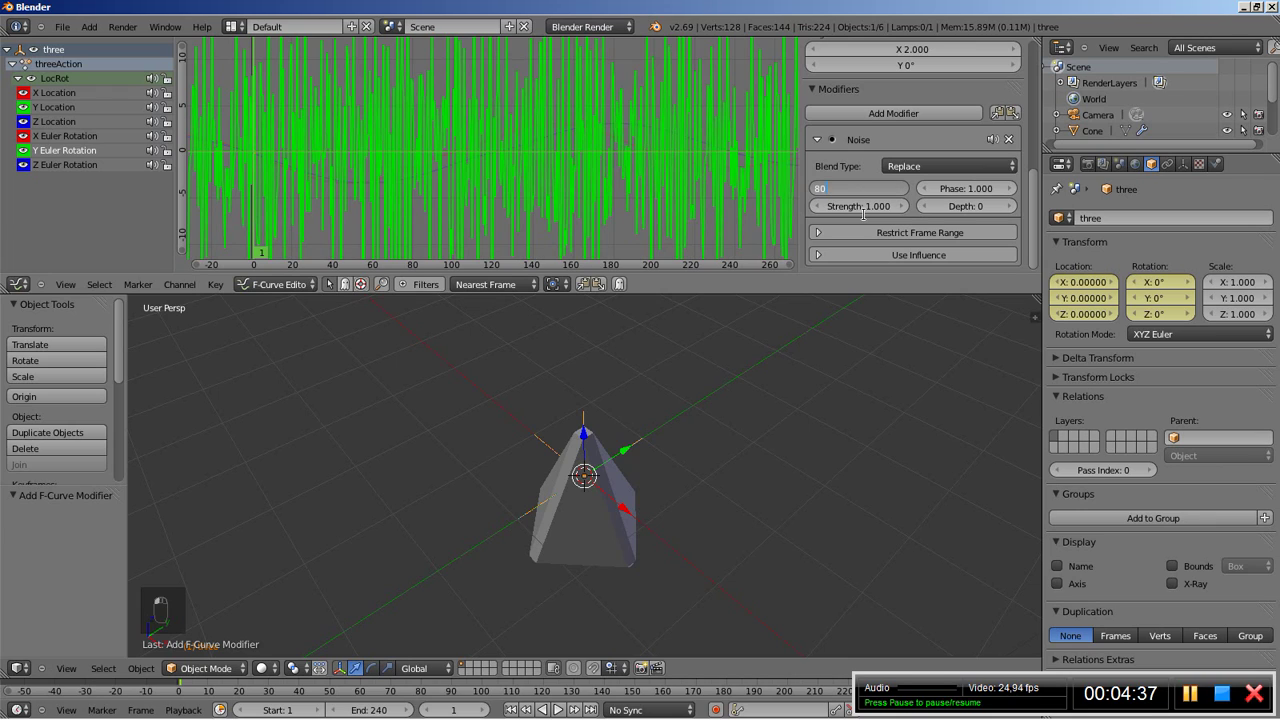
key("Return")
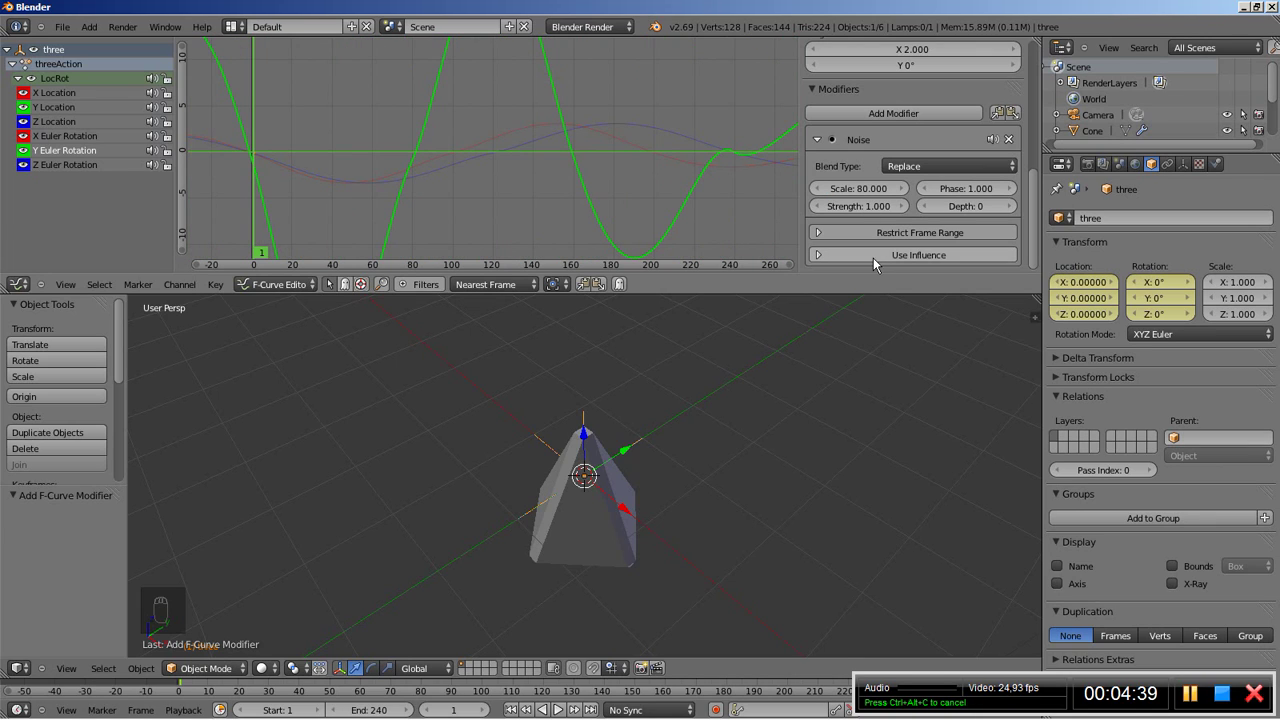
Step: Set the noise strength of the Y Euler Rotation curve to 2
left_click(864, 205)
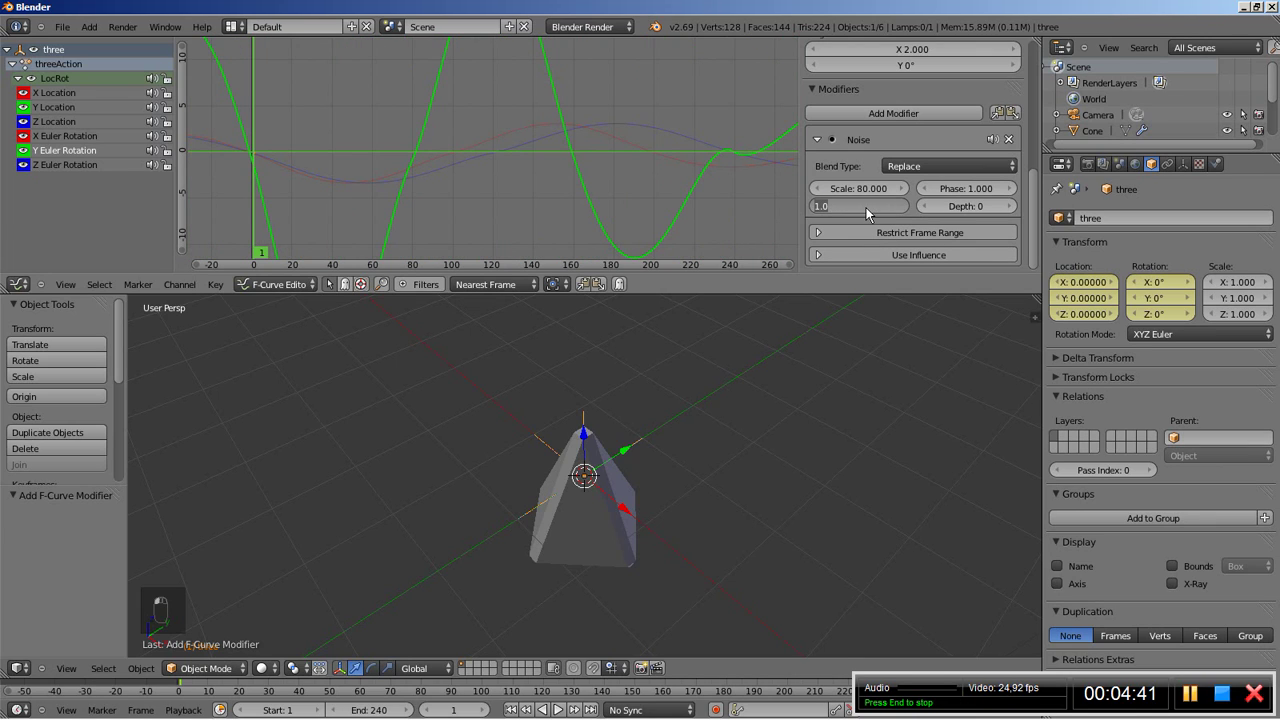
type("2")
key("Return")
scroll(455, 212, "down", 3)
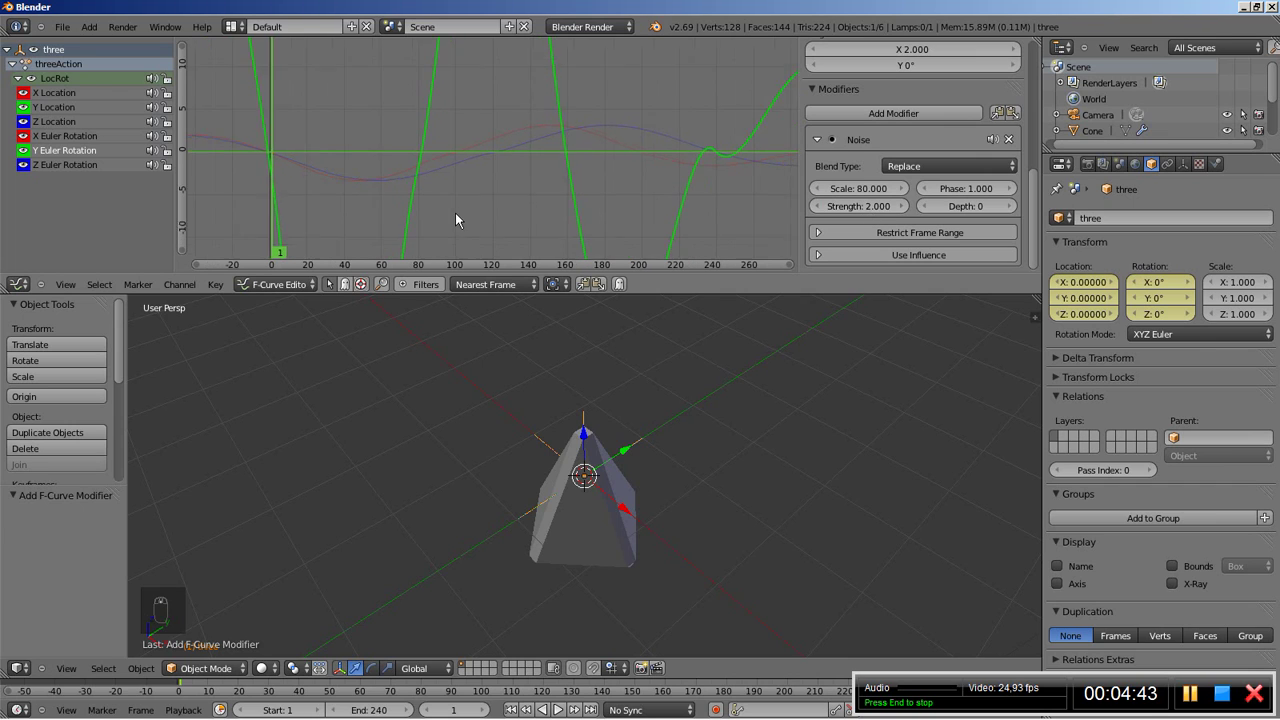
scroll(455, 212, "down", 2)
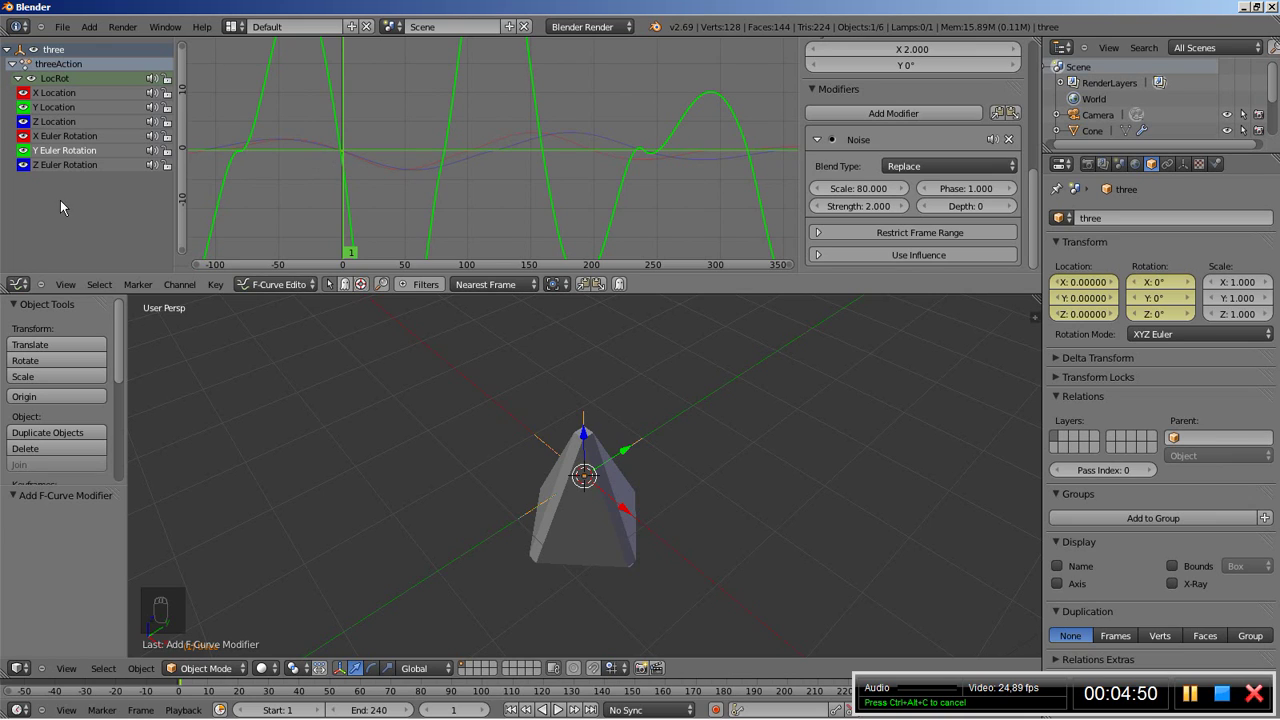
Step: Add a Noise modifier with scale 130 to the Z Euler Rotation curve of the empty "three"
left_click(51, 164)
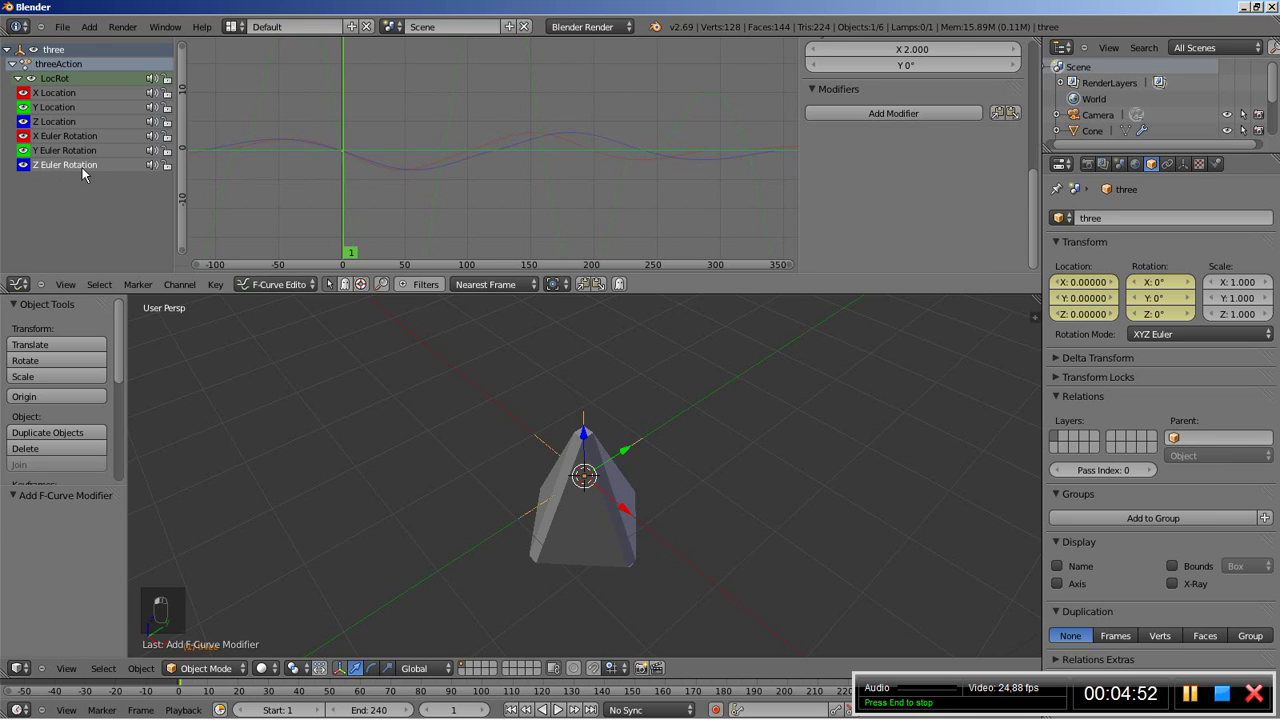
left_click(859, 113)
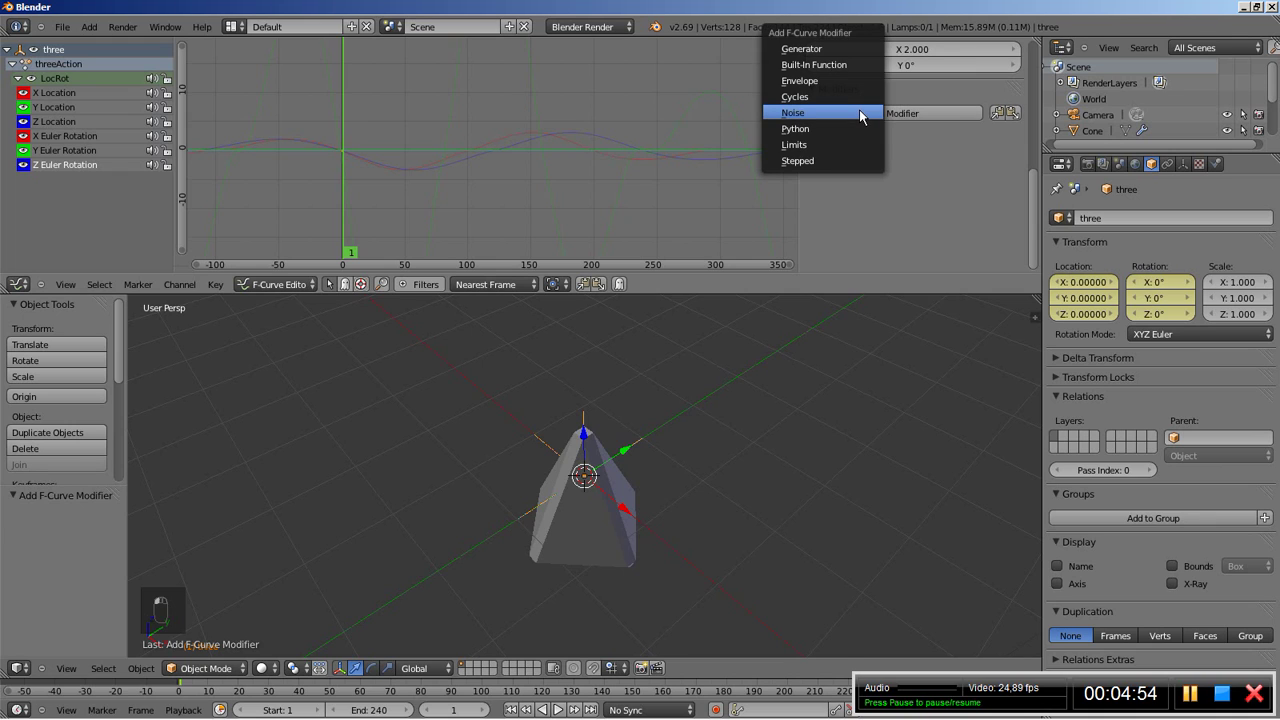
left_click(859, 112)
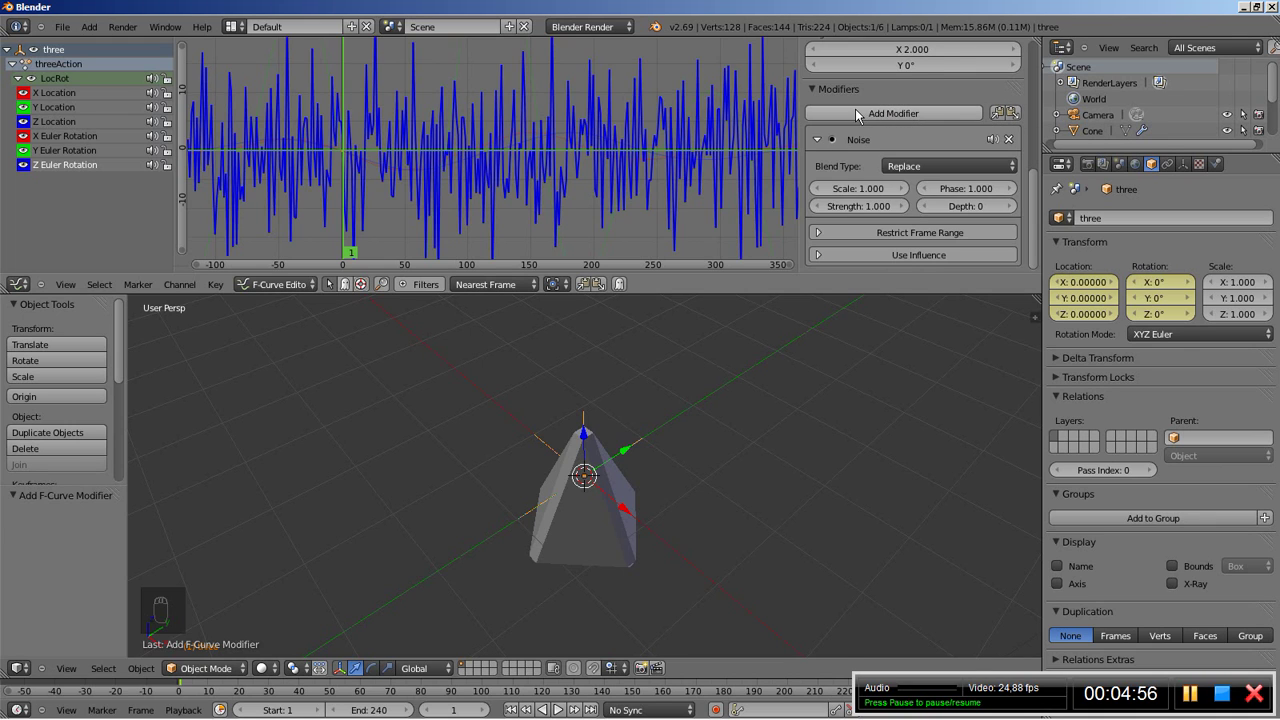
left_click(862, 188)
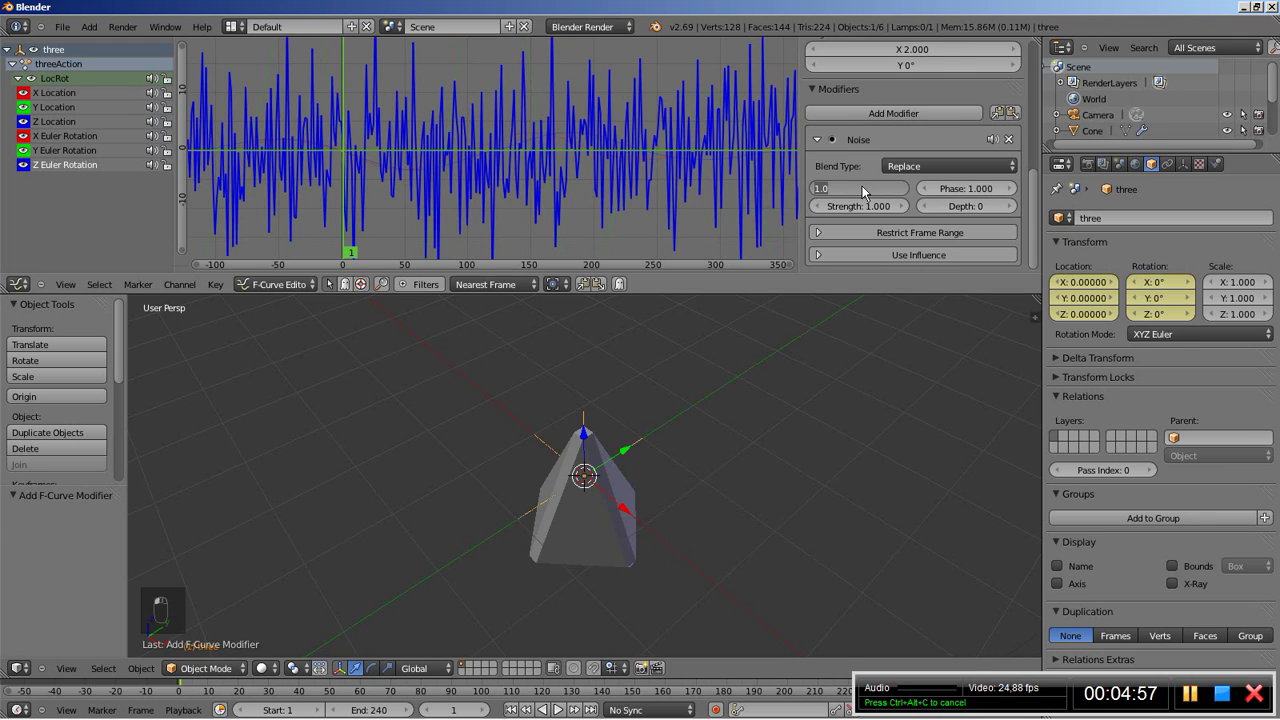
type("100")
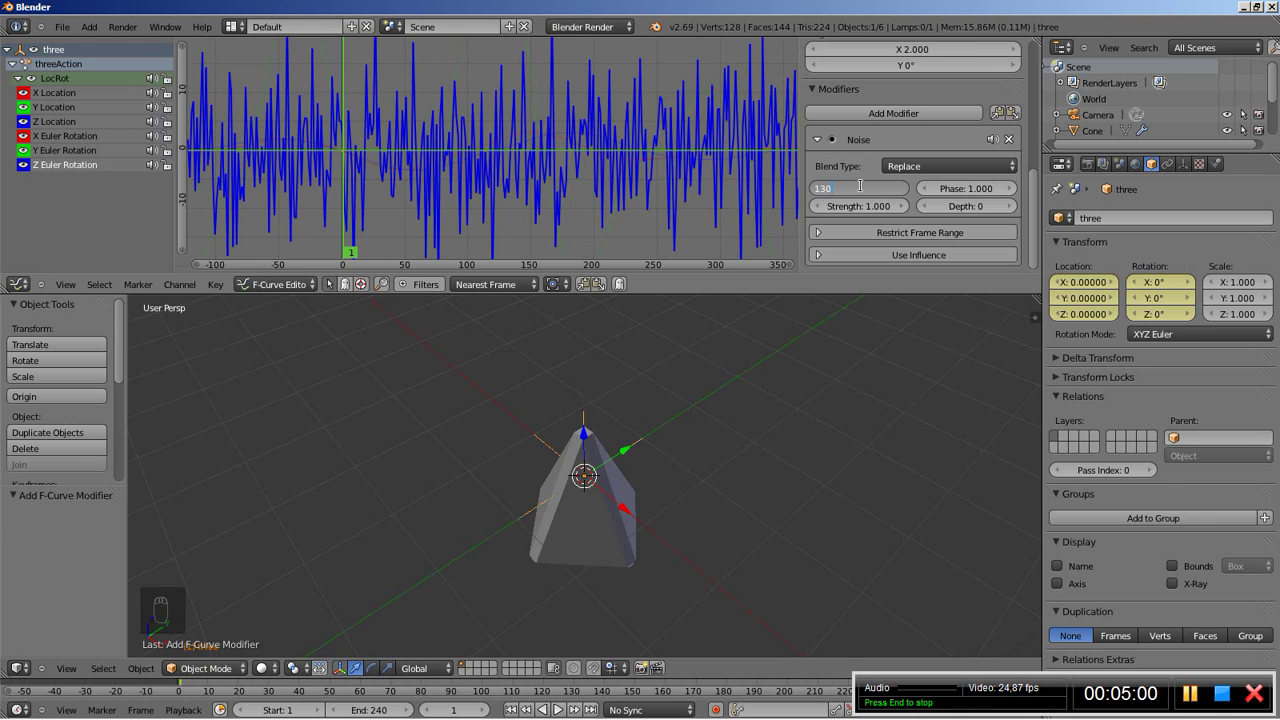
key("Return")
left_click(860, 188)
type("130")
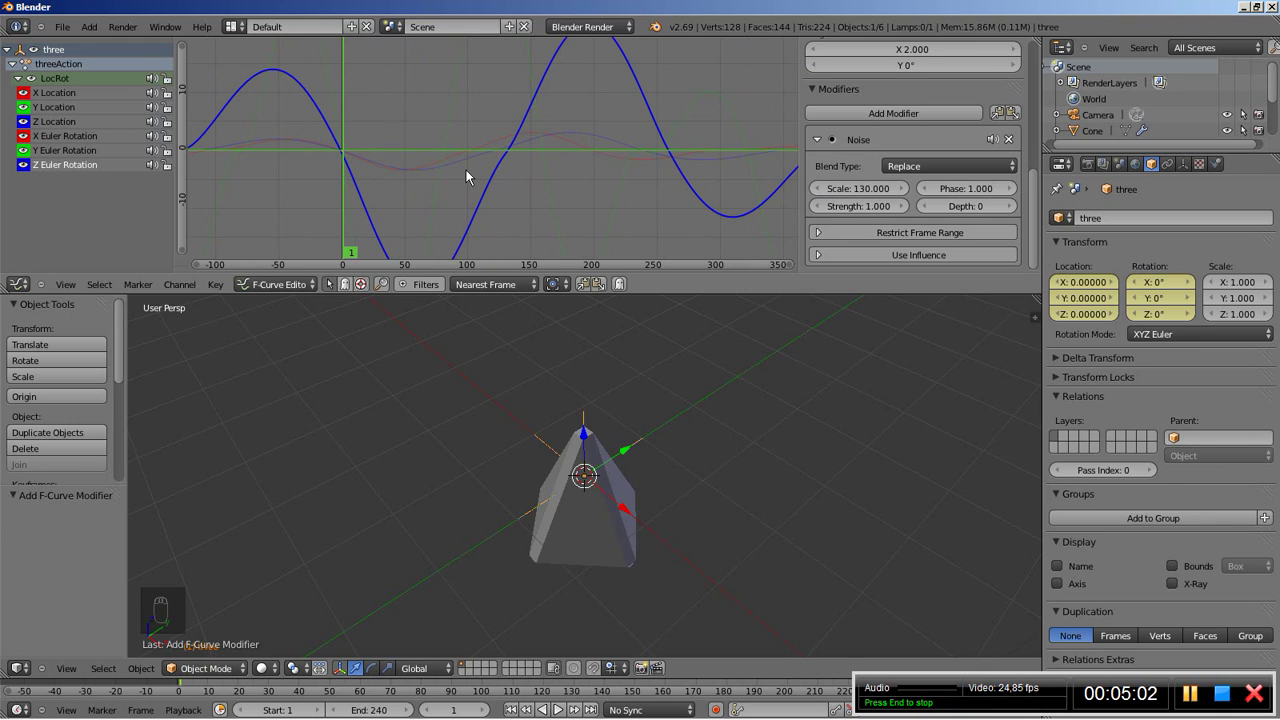
key("Return")
scroll(466, 177, "up", 2)
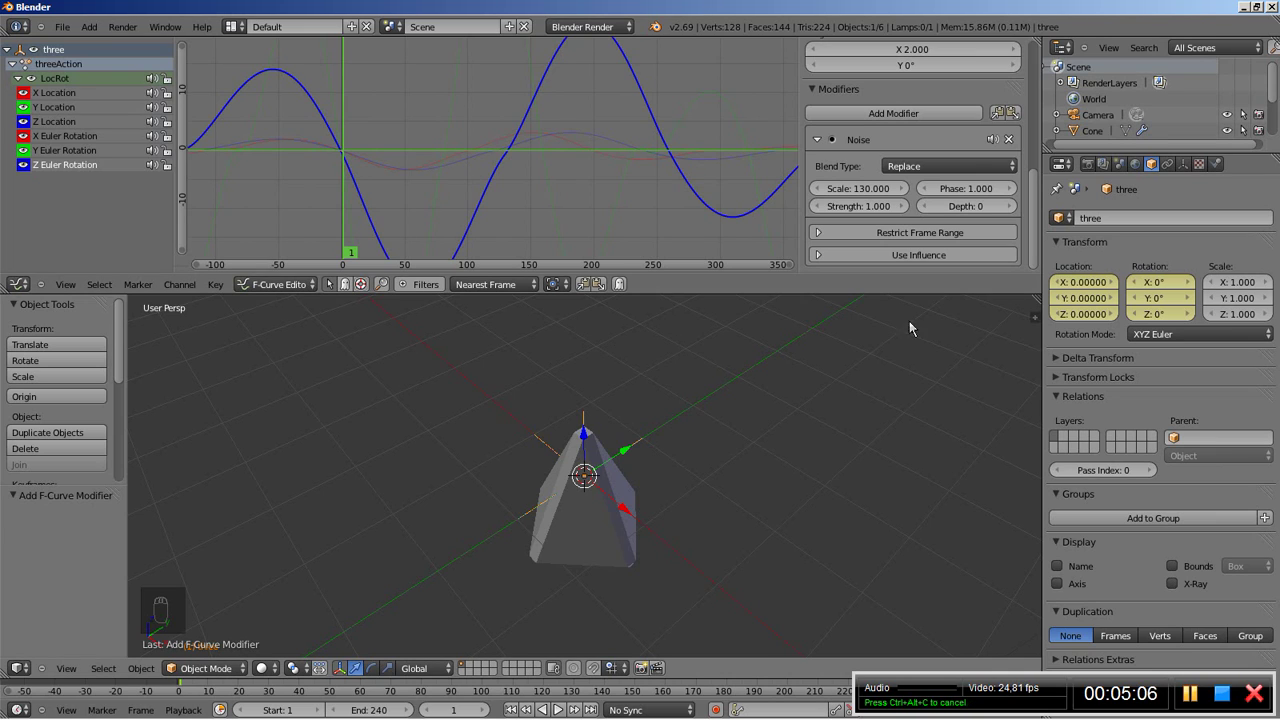
Step: Select the empty "two" and add a Noise modifier with scale 140 to its X Location curve
right_click(538, 445)
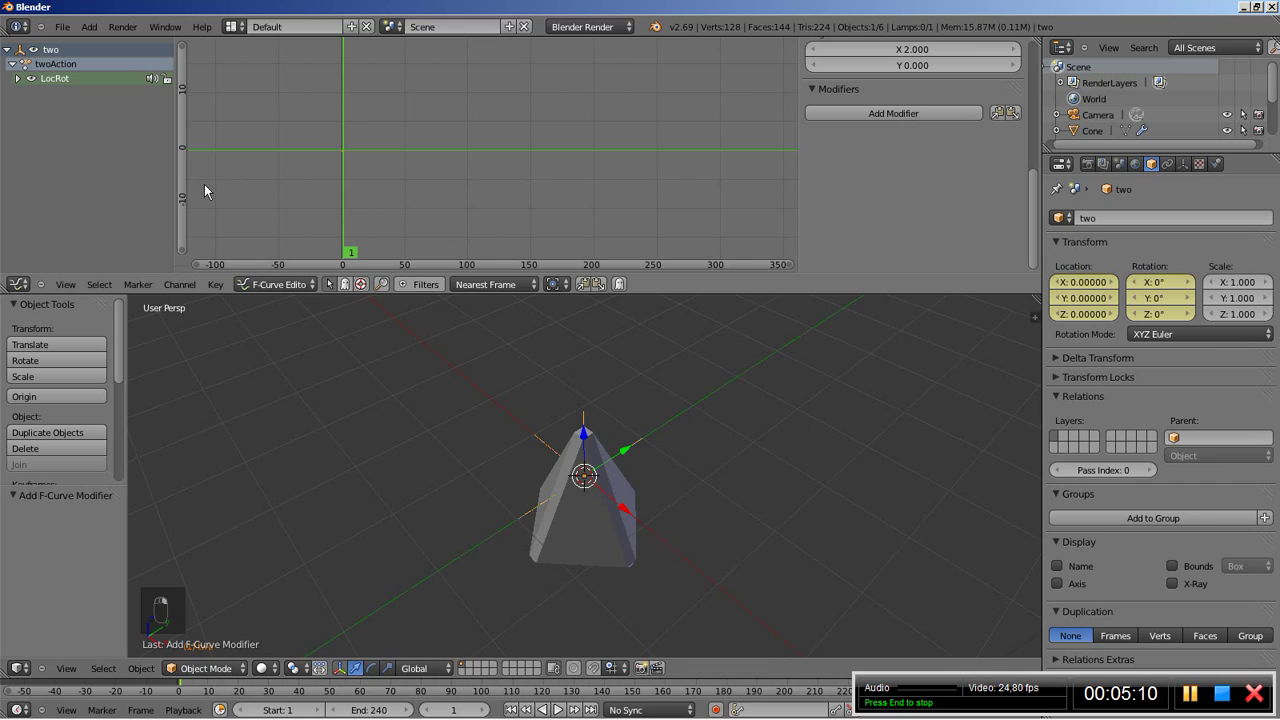
left_click(17, 78)
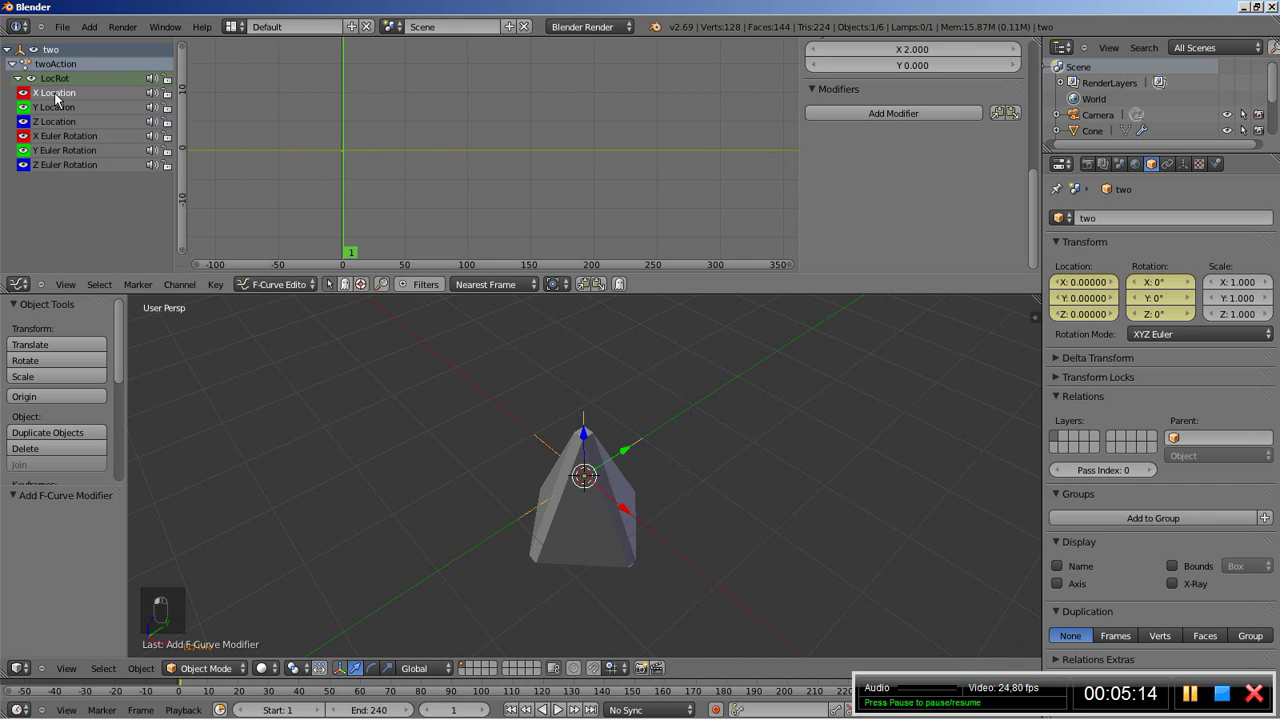
left_click(869, 112)
left_click(868, 112)
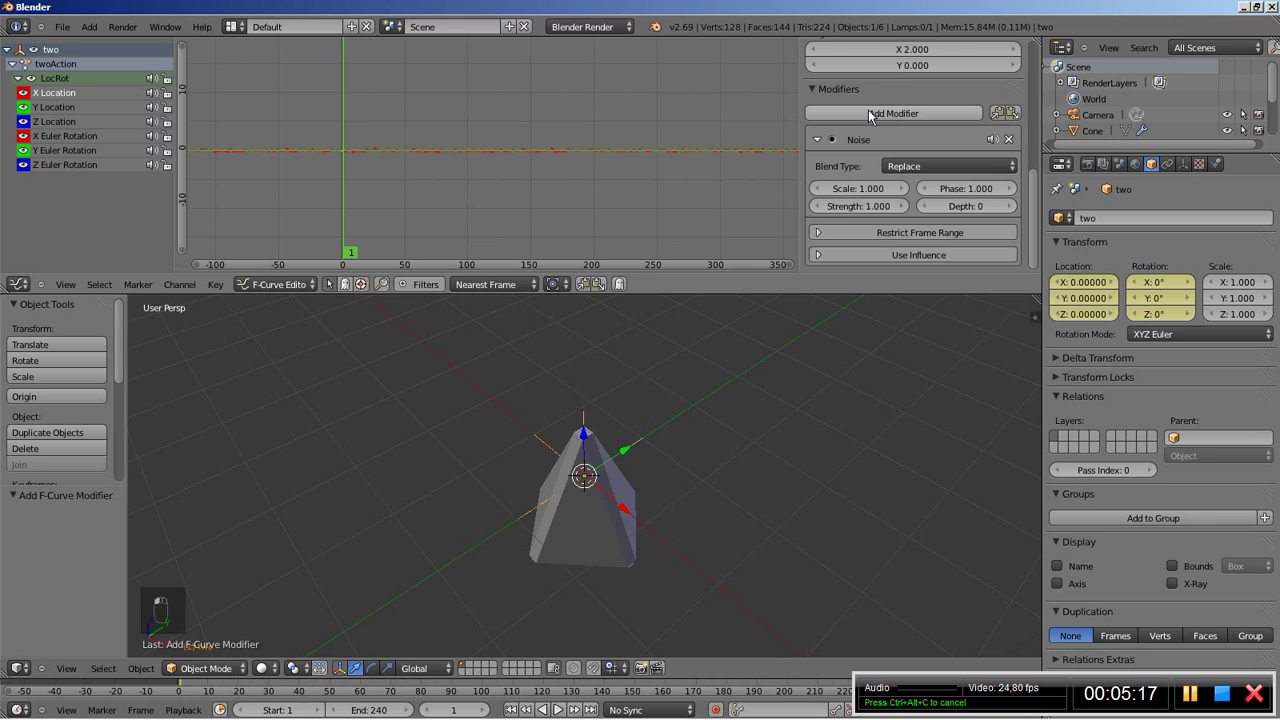
left_click(860, 190)
type("1.0")
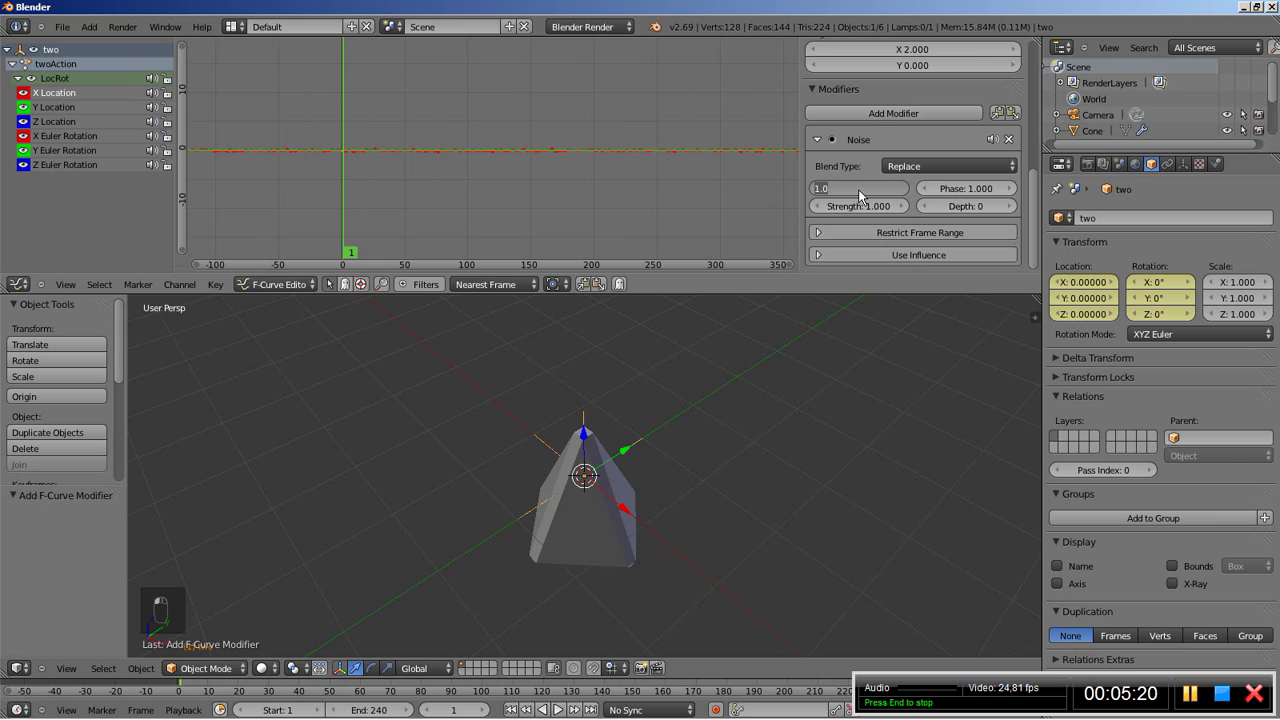
key("BackSpace")
key("BackSpace")
key("BackSpace")
type("40")
key("Return")
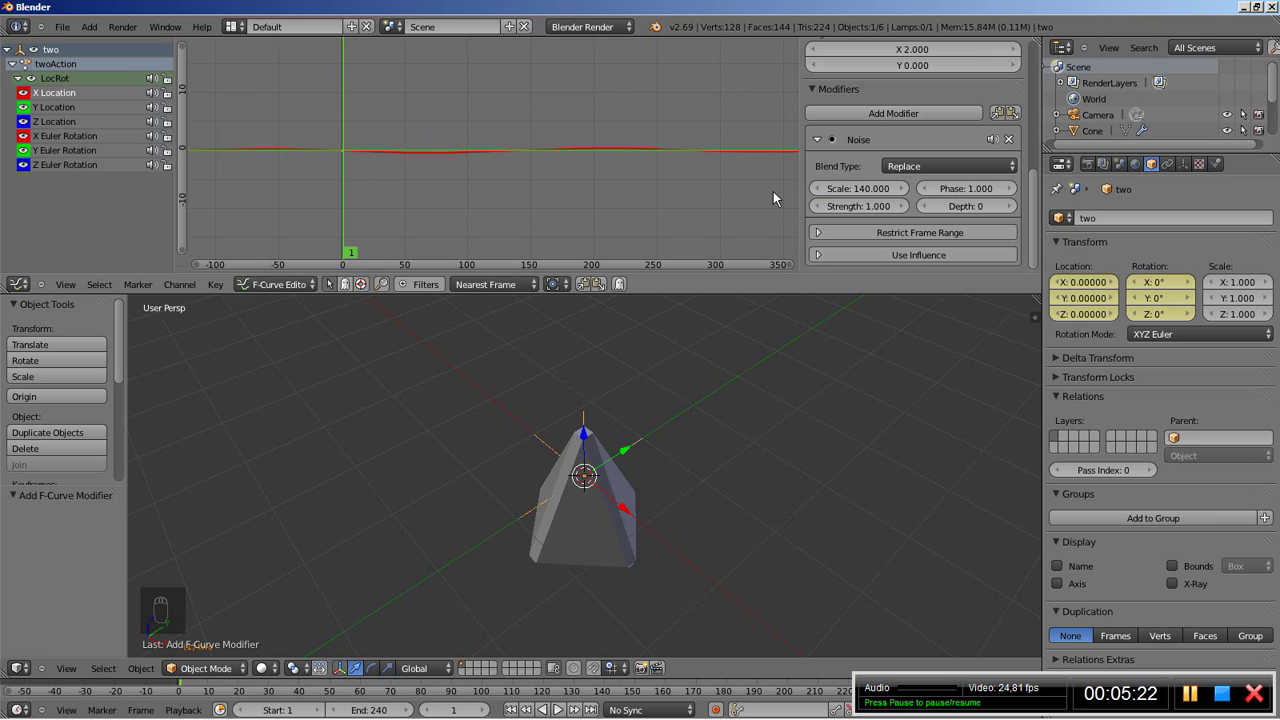
Step: Set the X Location curve's noise strength to 10 after trying 8
left_click(857, 207)
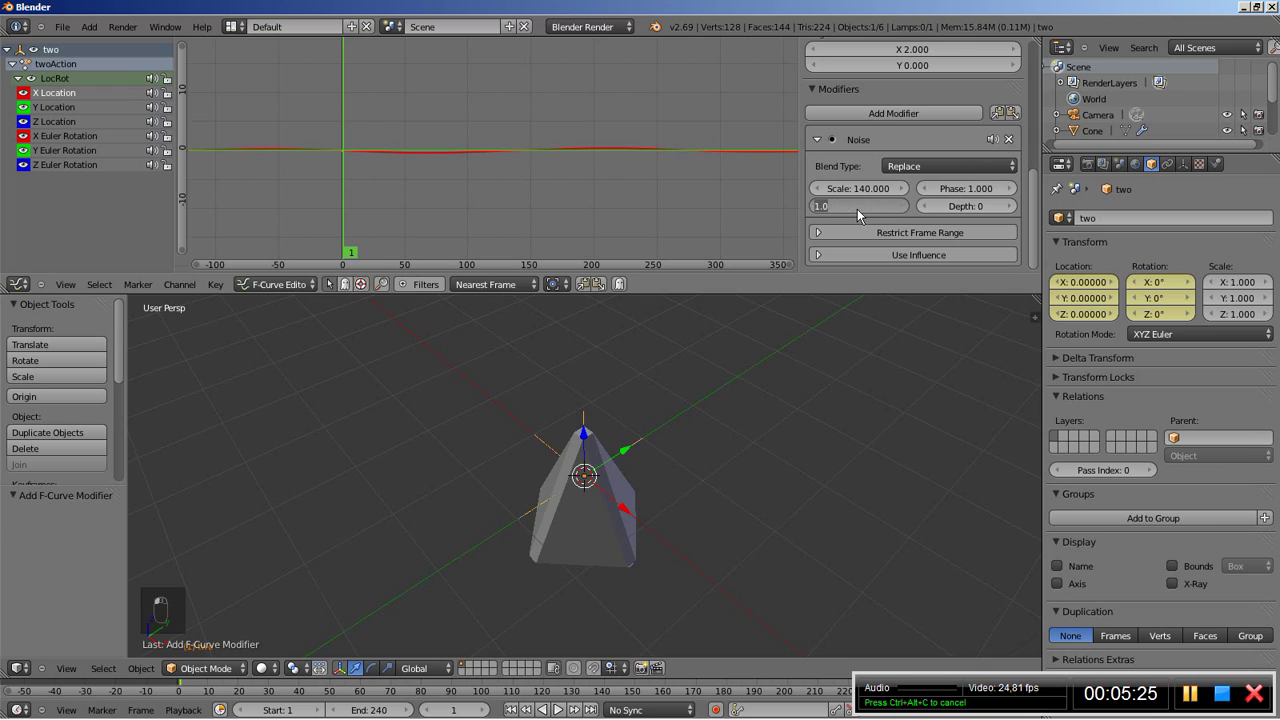
type("8")
key("Return")
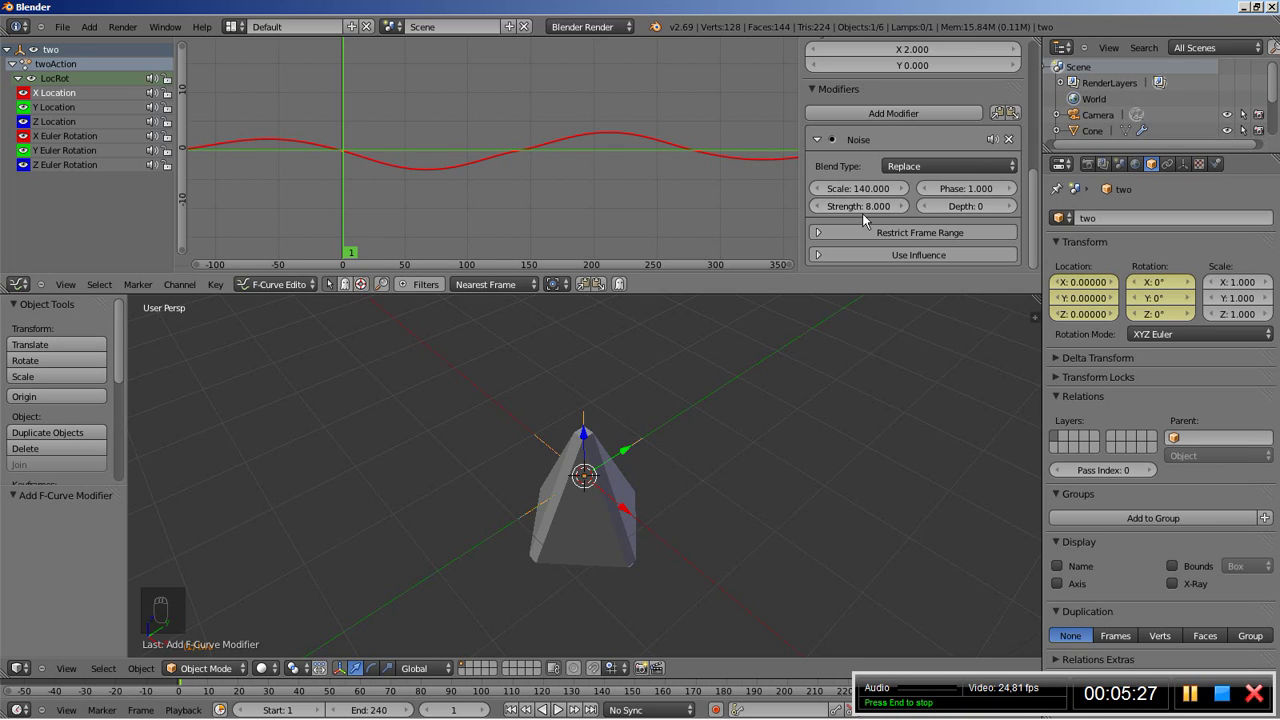
left_click_drag(861, 206, 885, 213)
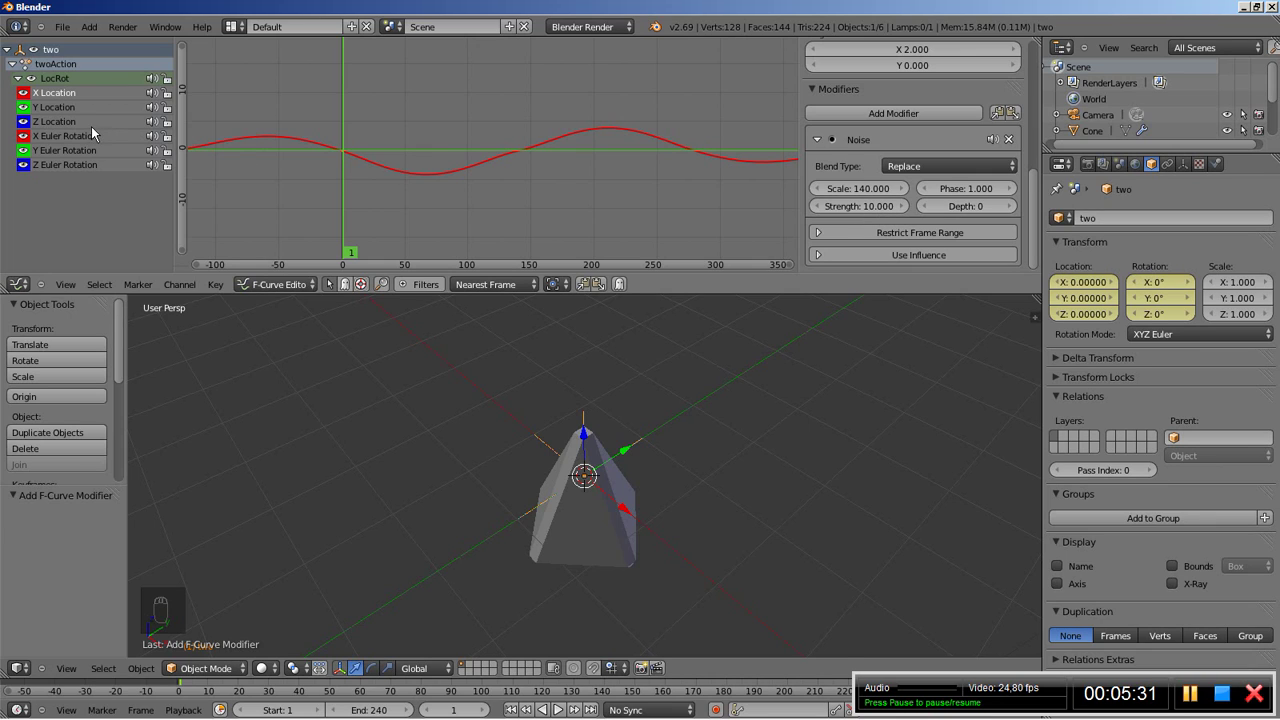
Step: Add a Noise modifier with scale 150 to the Z Location curve of the empty "two"
left_click(62, 120)
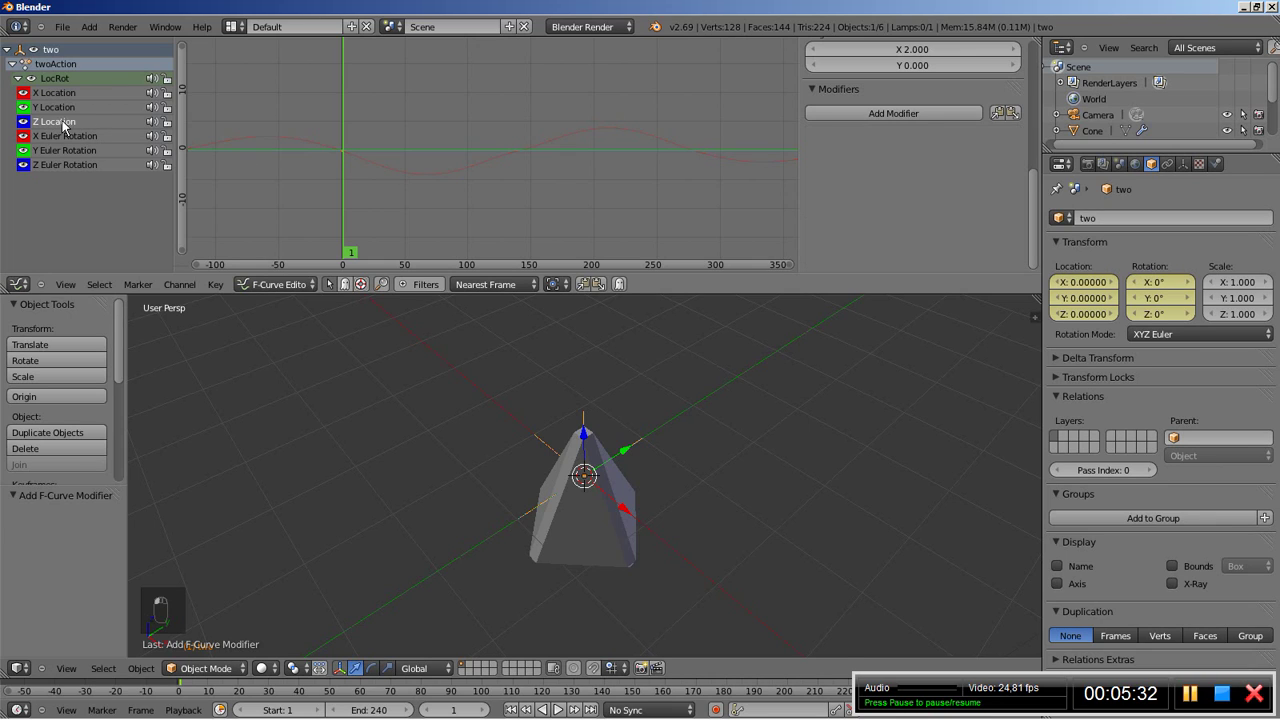
left_click(845, 116)
left_click(845, 118)
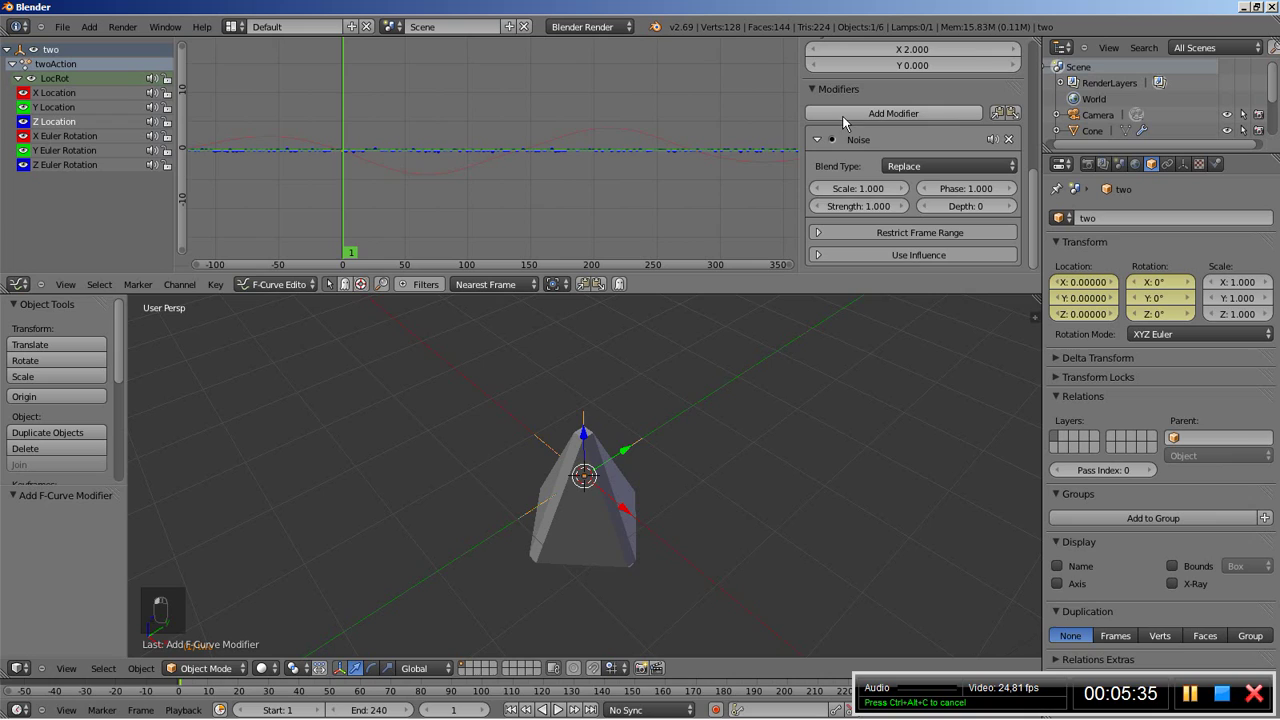
left_click(858, 190)
type("50")
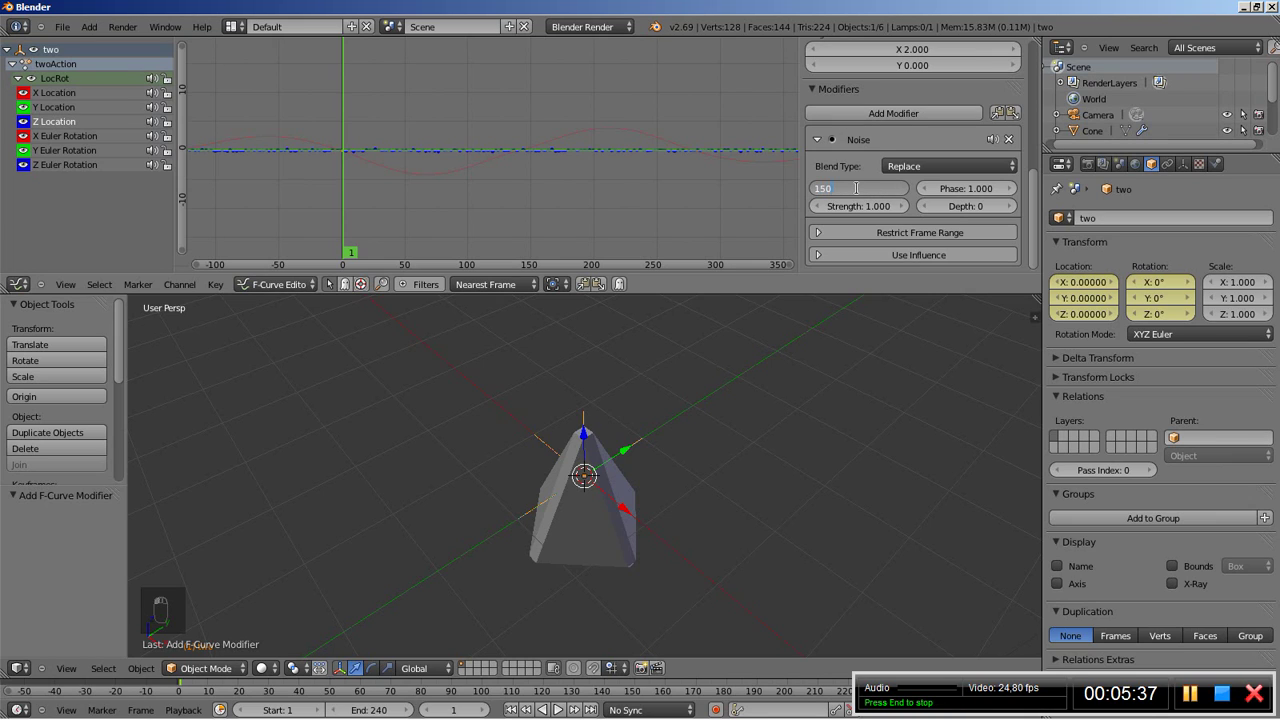
key("Return")
Step: Set the Z Location curve's Noise modifier to strength 15 and phase 70
left_click(865, 209)
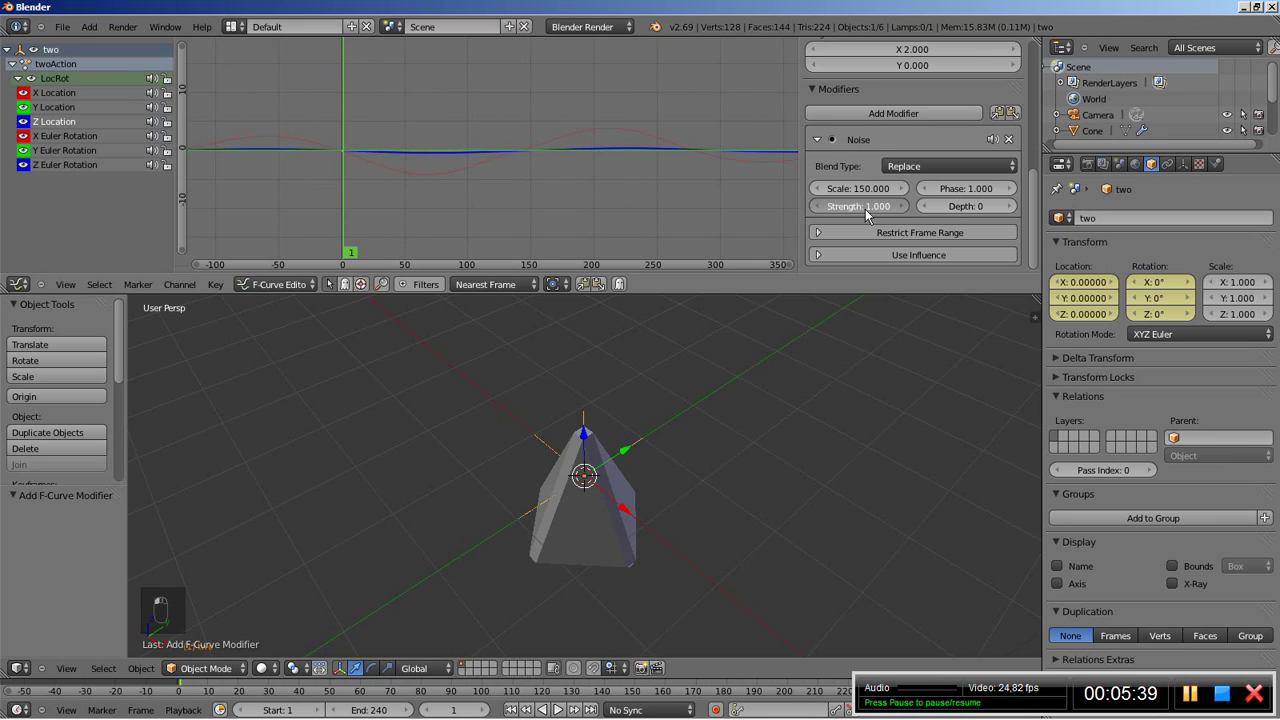
type("15")
key("Return")
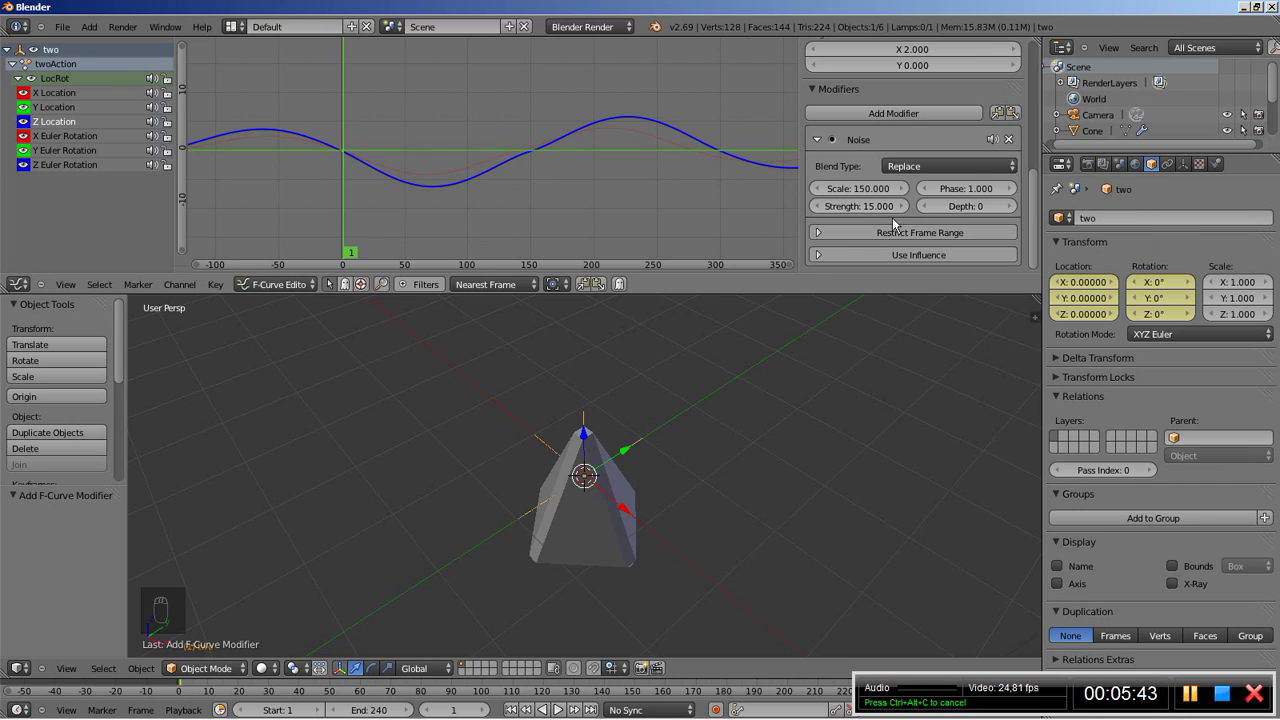
left_click(971, 188)
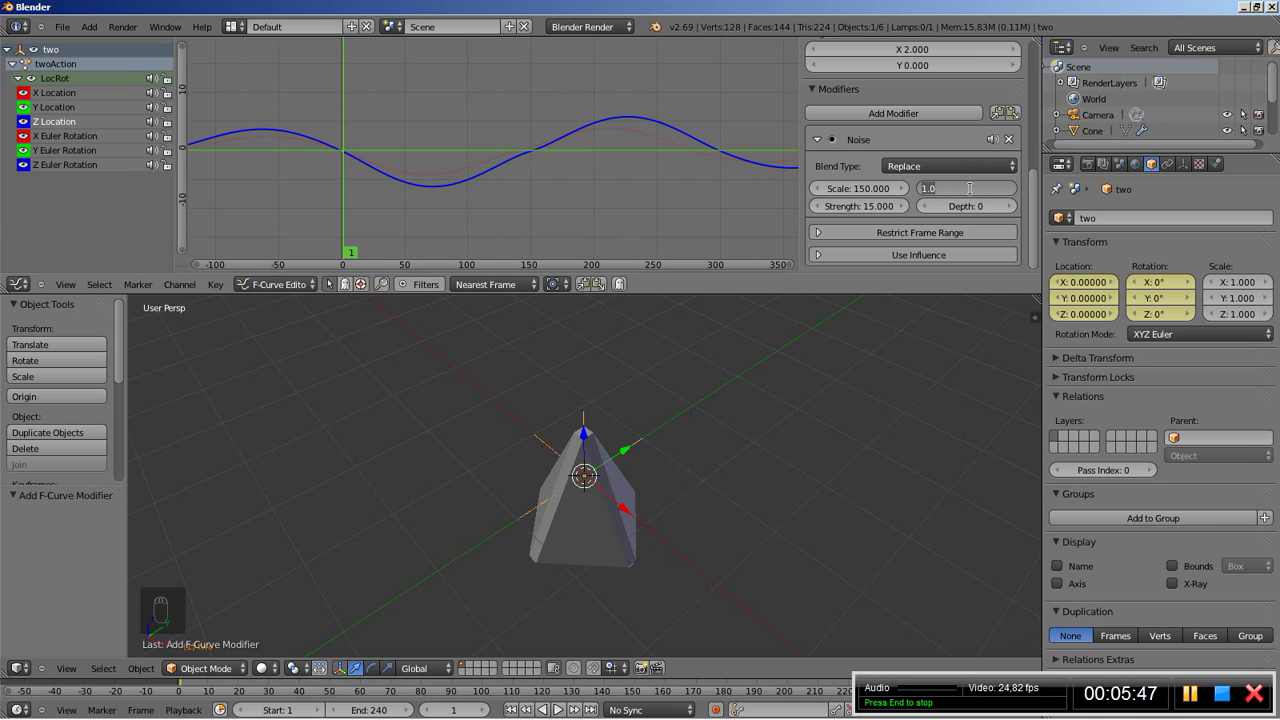
type("70")
key("Return")
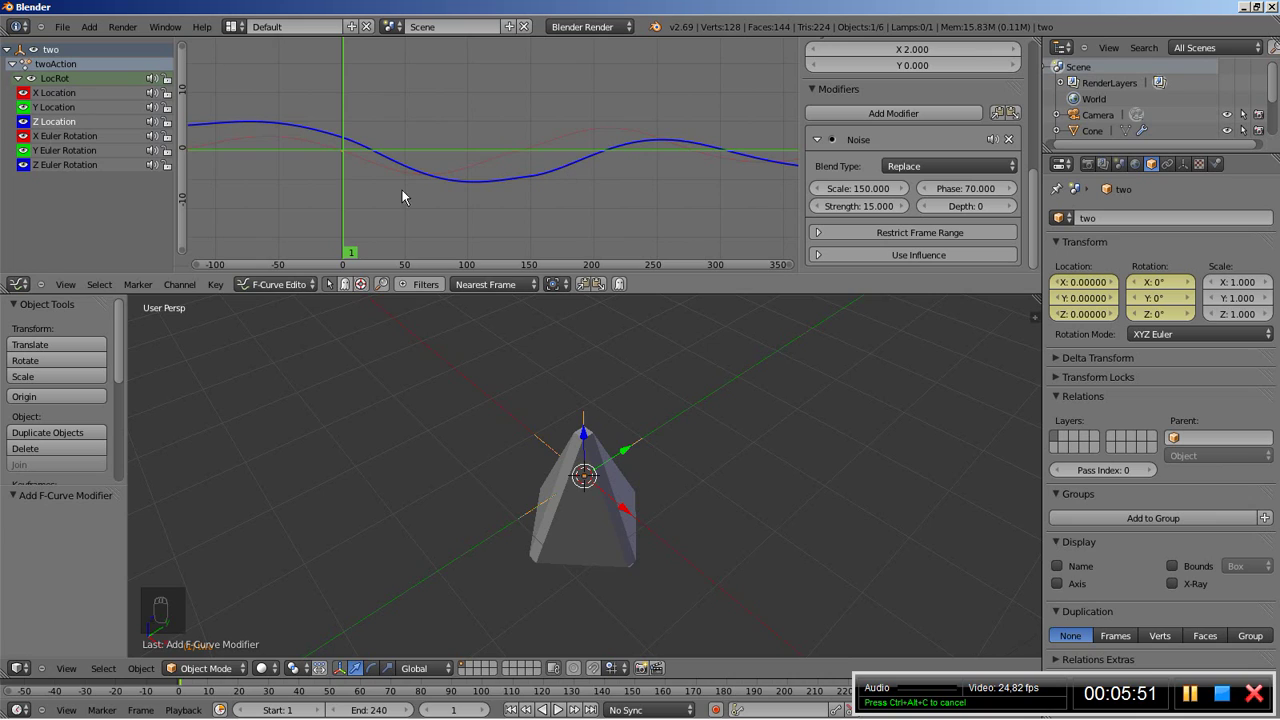
Step: Add a Noise modifier with scale 160 to the X Euler Rotation curve of the empty "two"
left_click(55, 137)
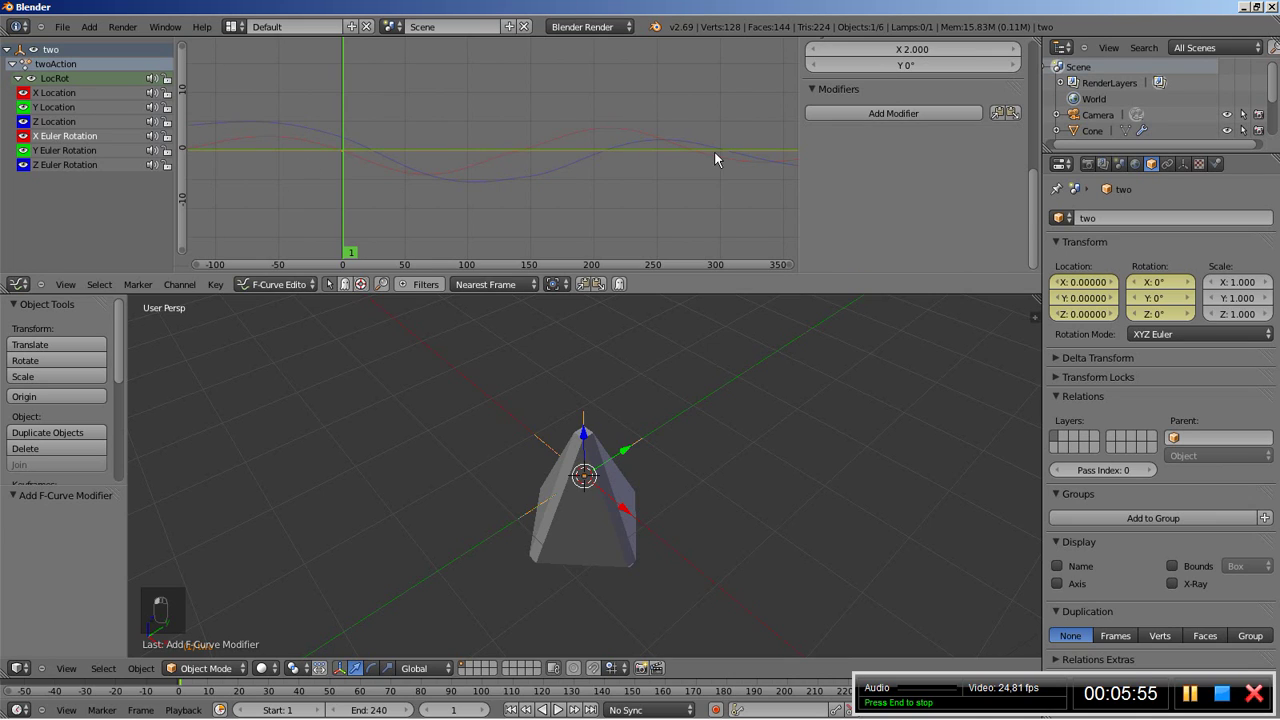
left_click(870, 112)
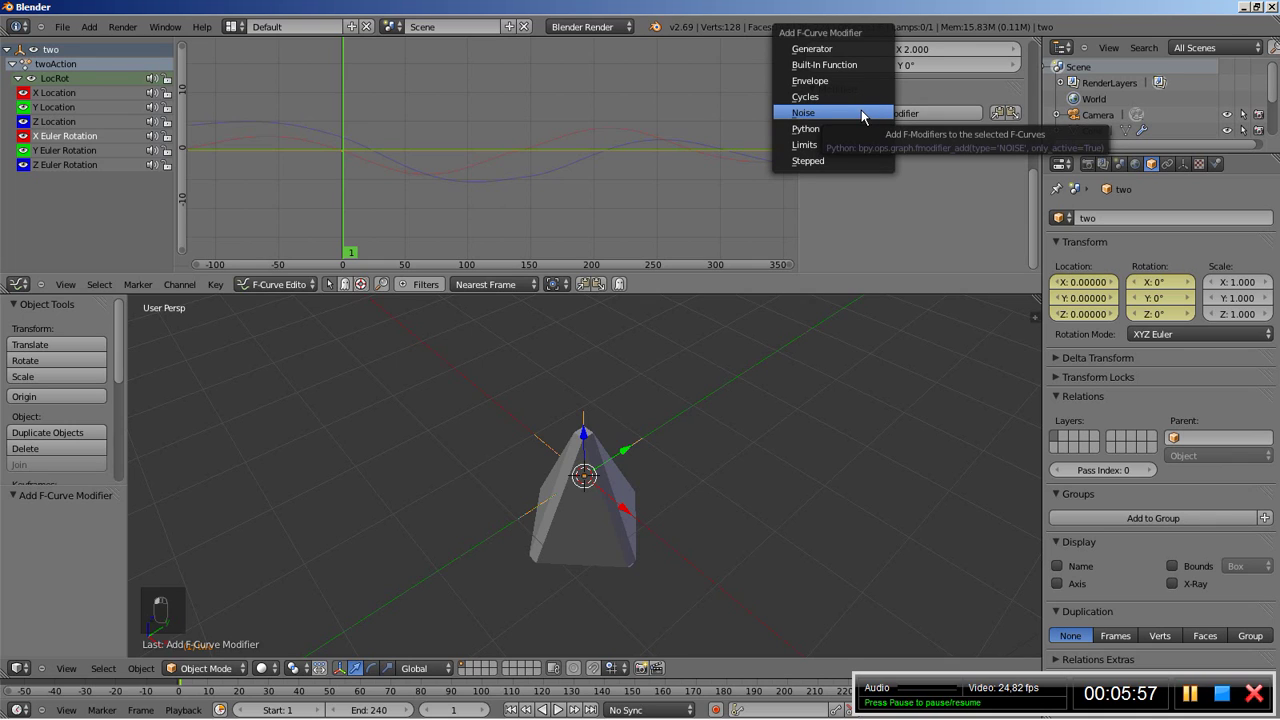
left_click(862, 117)
left_click(862, 188)
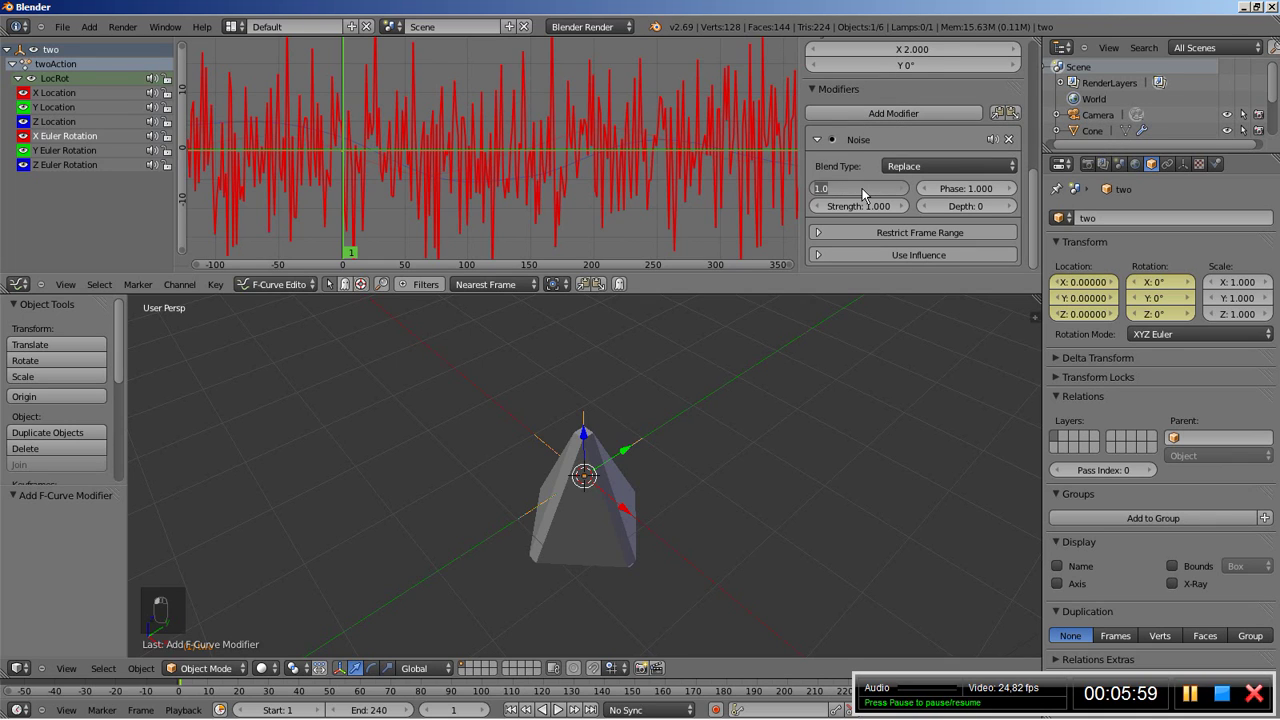
type("1")
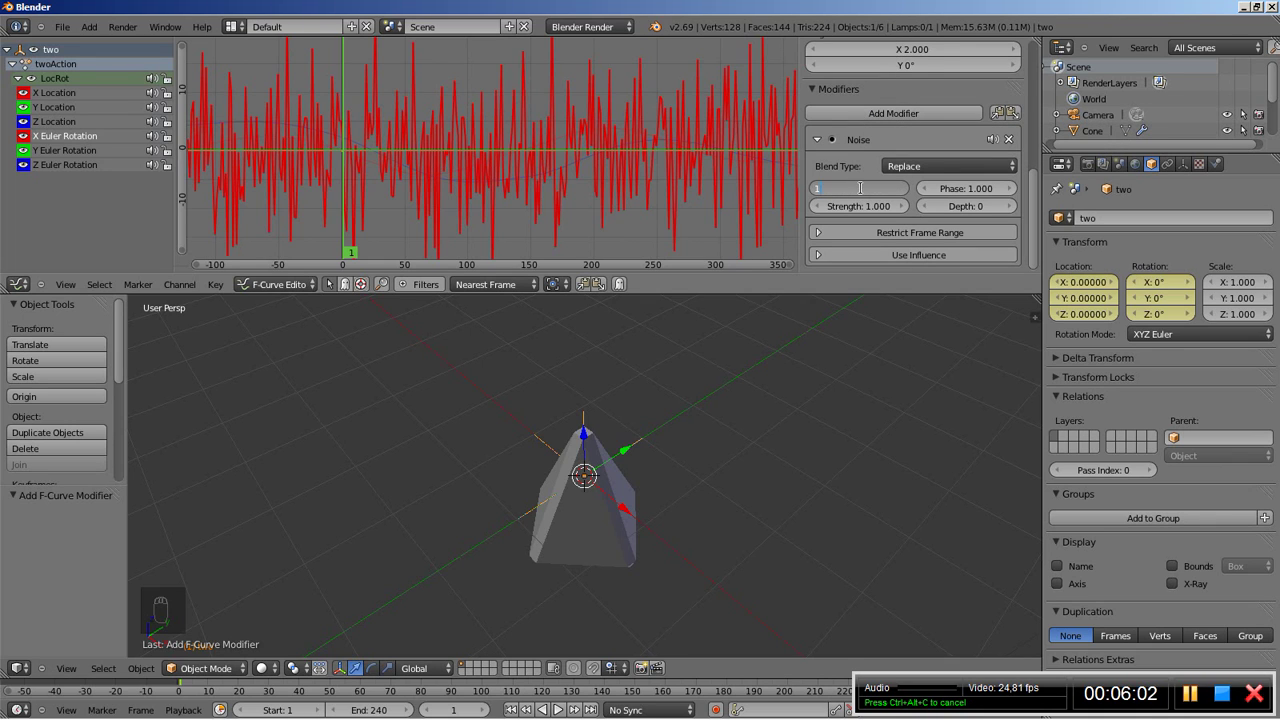
type("60")
key("Return")
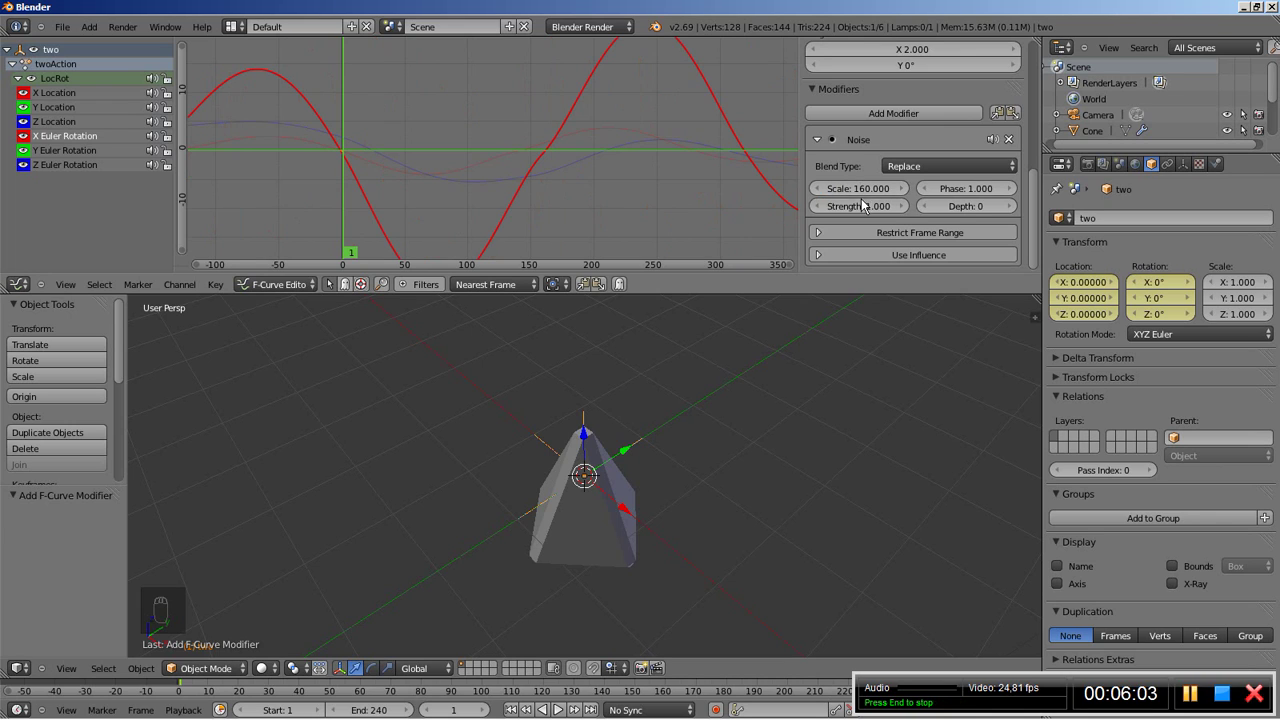
scroll(517, 227, "down", 3)
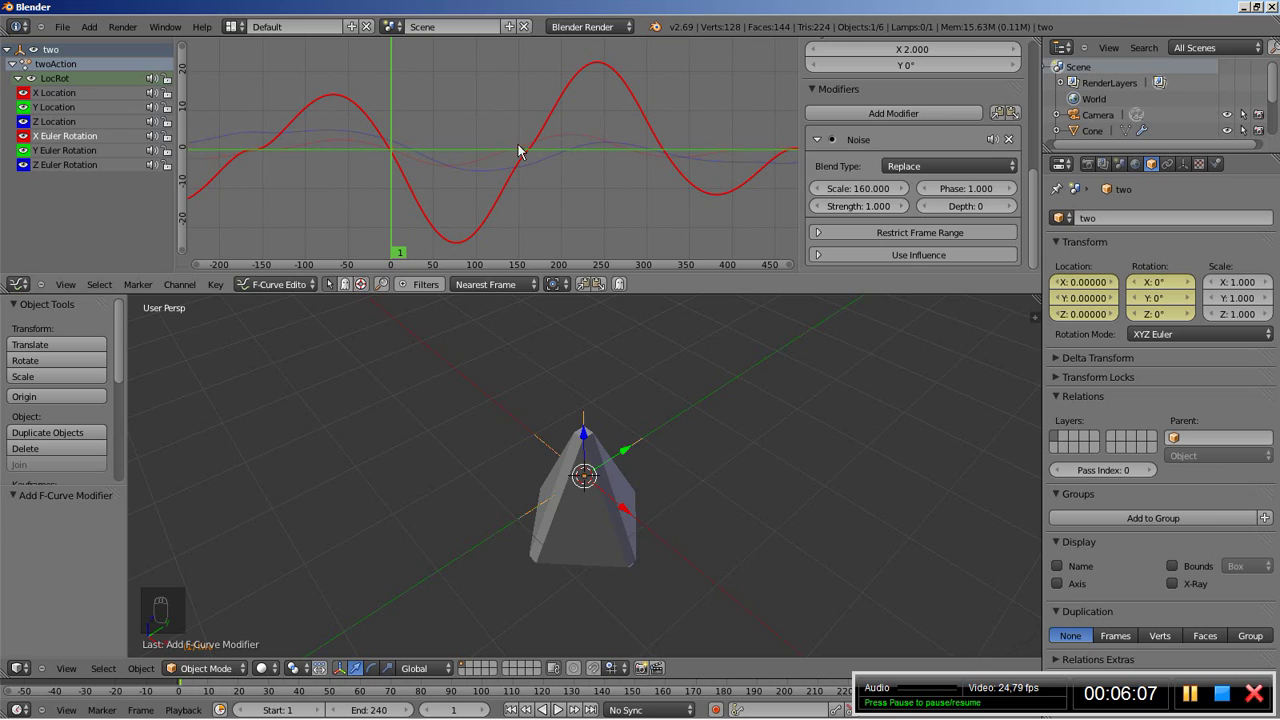
Step: Add a Noise modifier with scale 140 and strength 2 to the Z Euler Rotation curve of the empty "two"
left_click(62, 165)
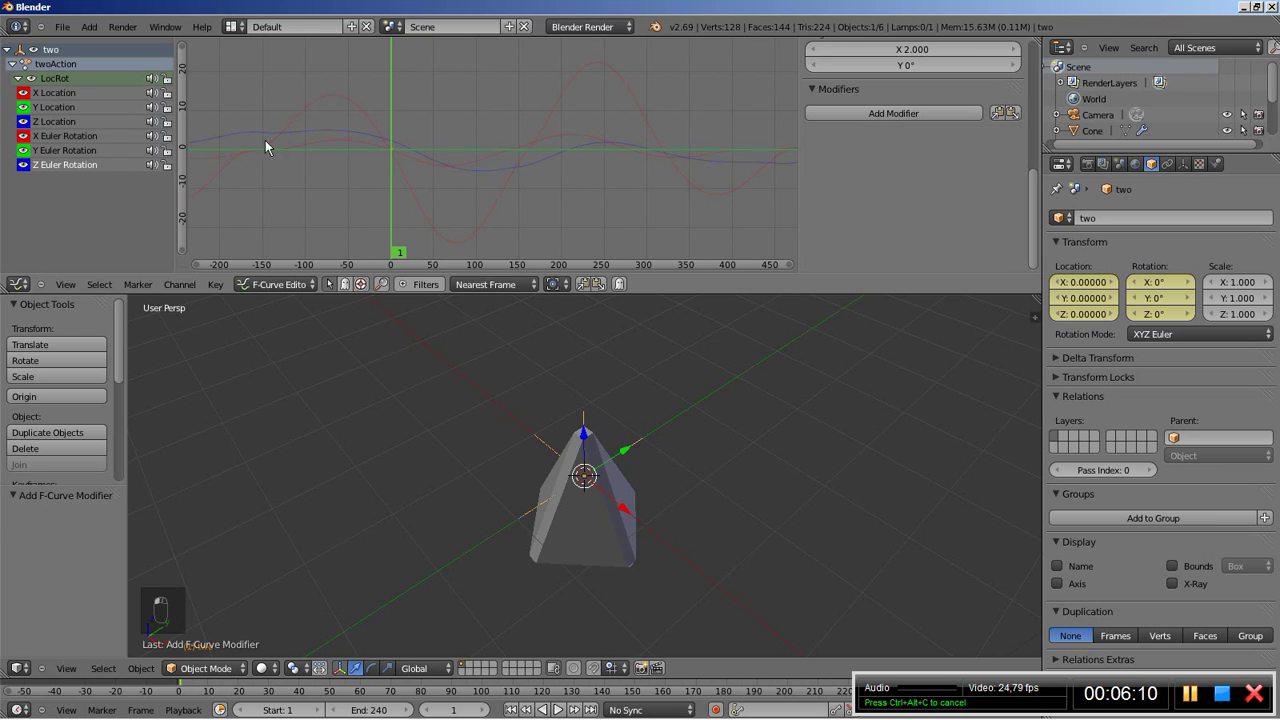
left_click(893, 112)
left_click(893, 112)
left_click(860, 189)
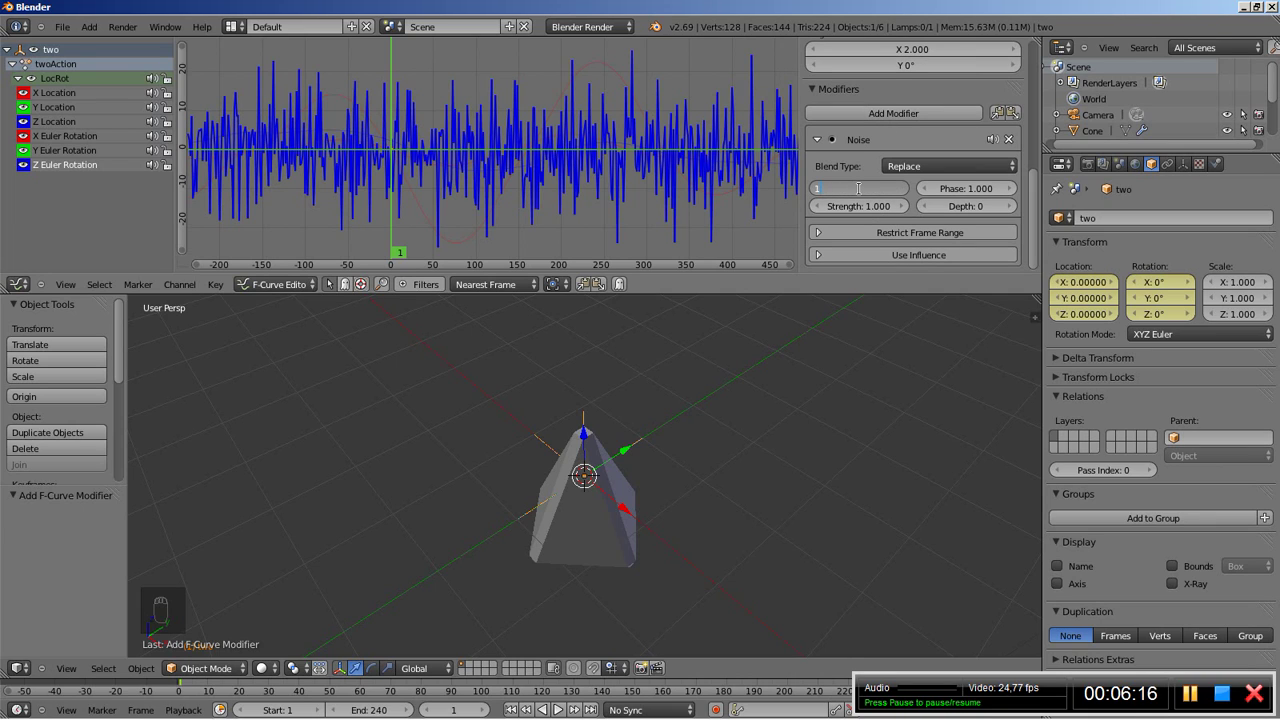
type("140")
key("Return")
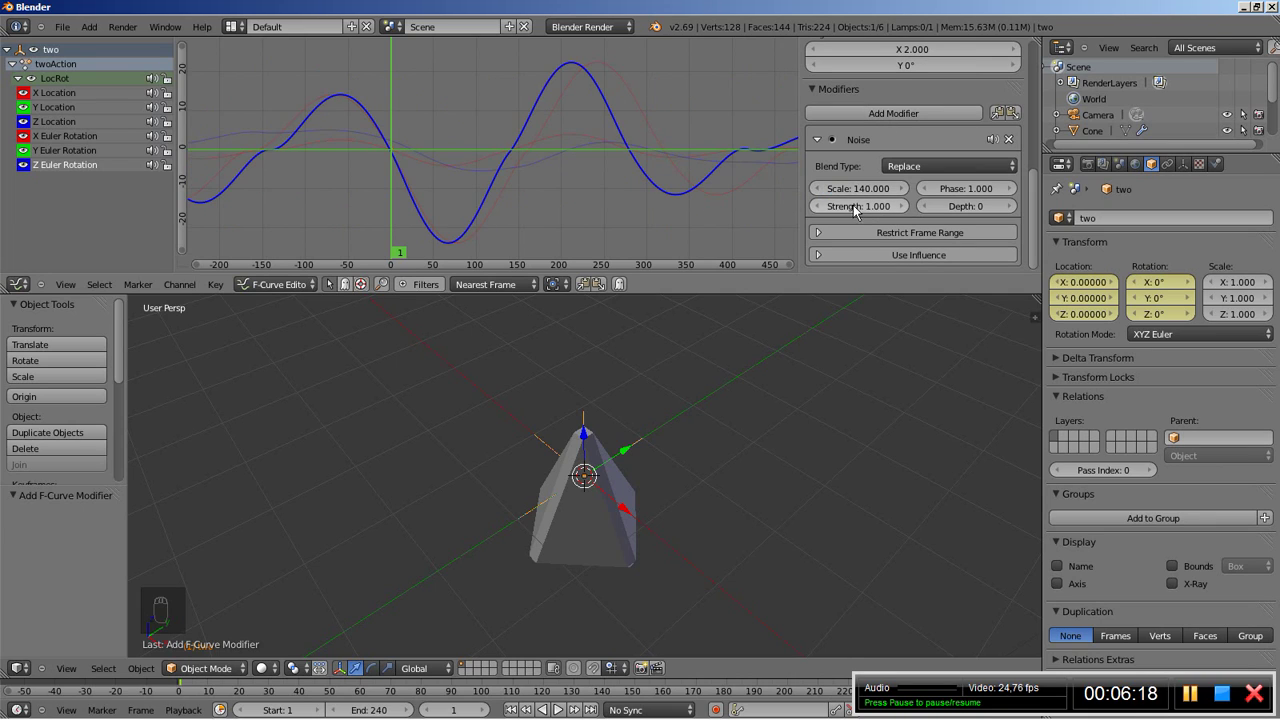
left_click(860, 205)
type("2")
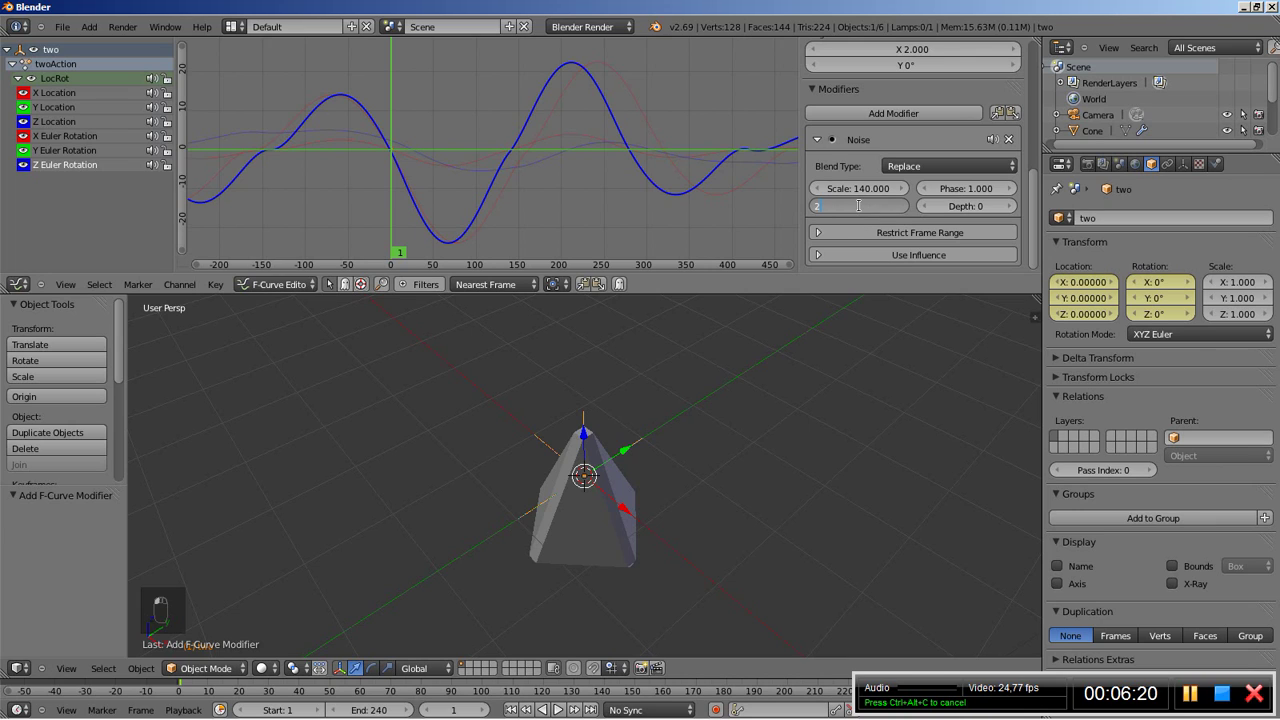
key("Return")
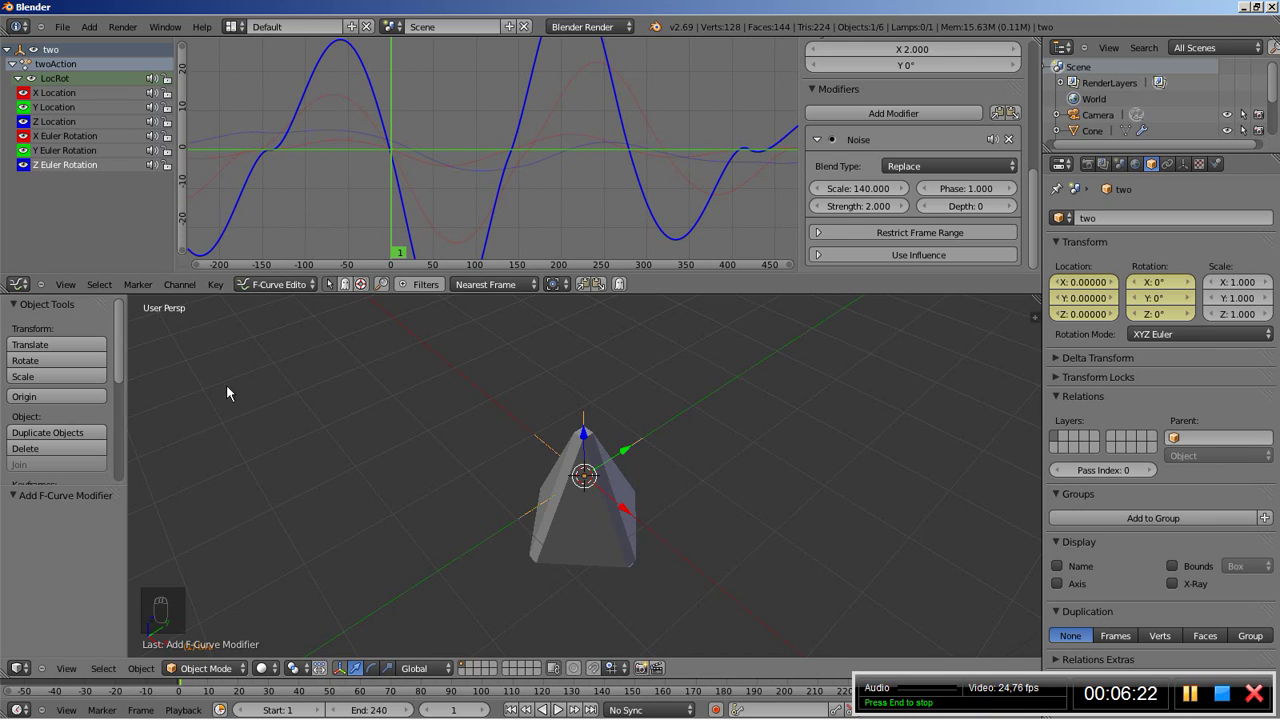
Step: Add a Noise modifier with scale 130 and strength 16 to the Y Location curve of the empty "one"
right_click(535, 442)
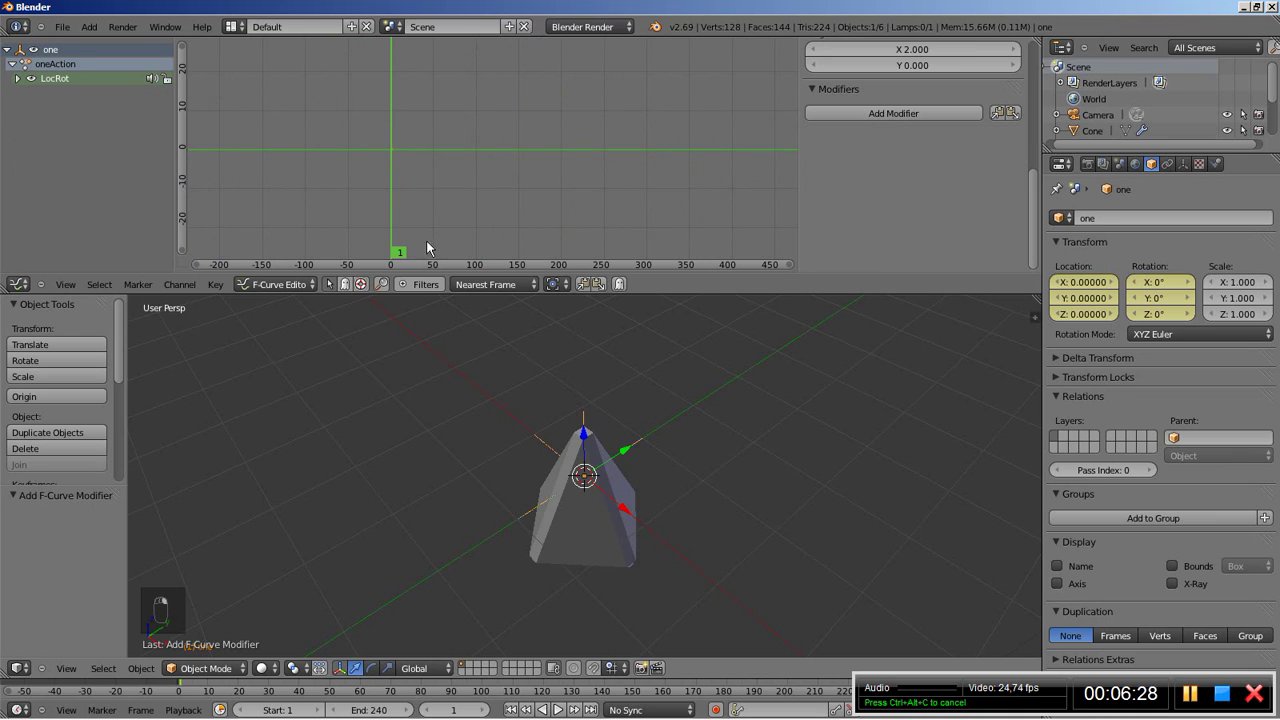
left_click(17, 80)
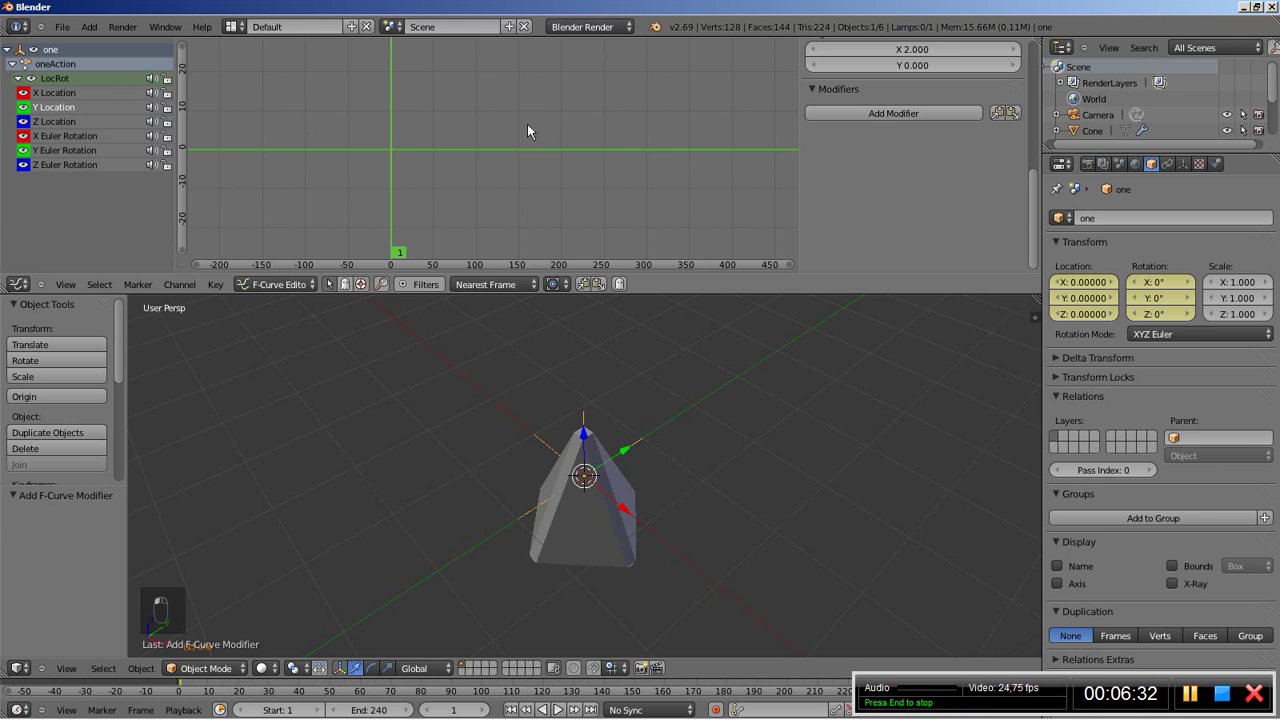
left_click(868, 113)
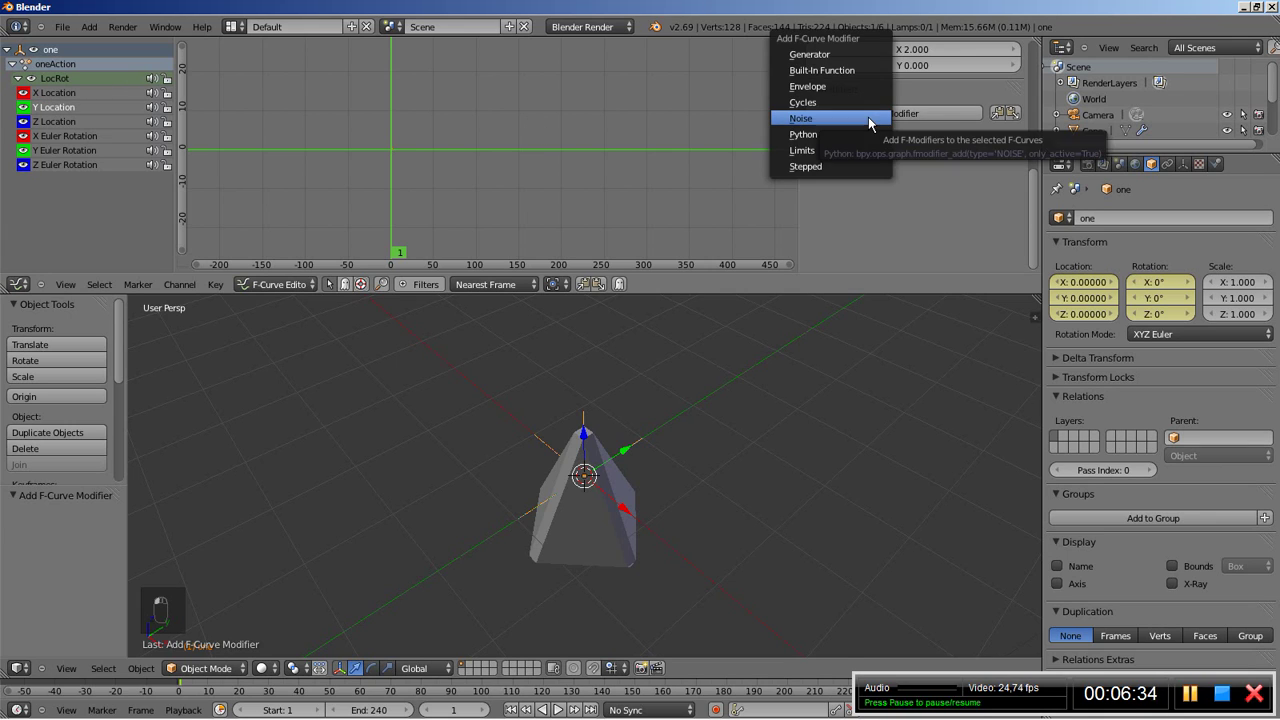
left_click(868, 117)
left_click(862, 188)
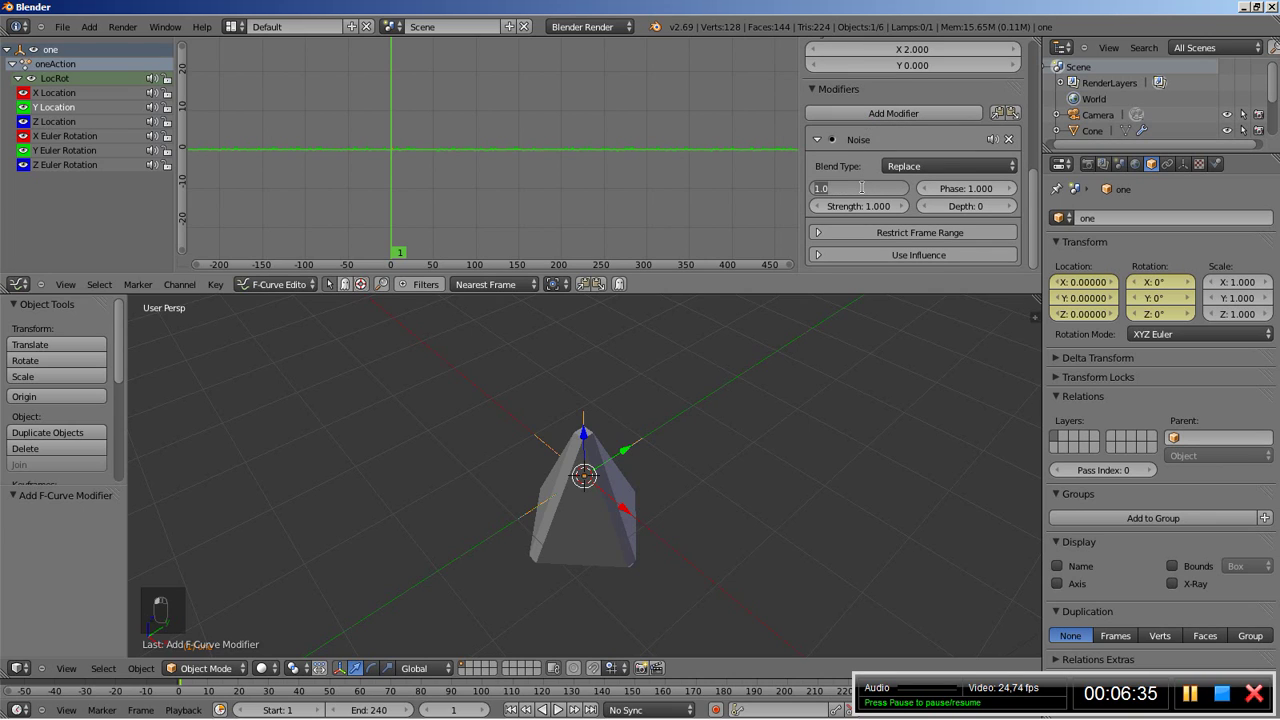
type("1")
key("Return")
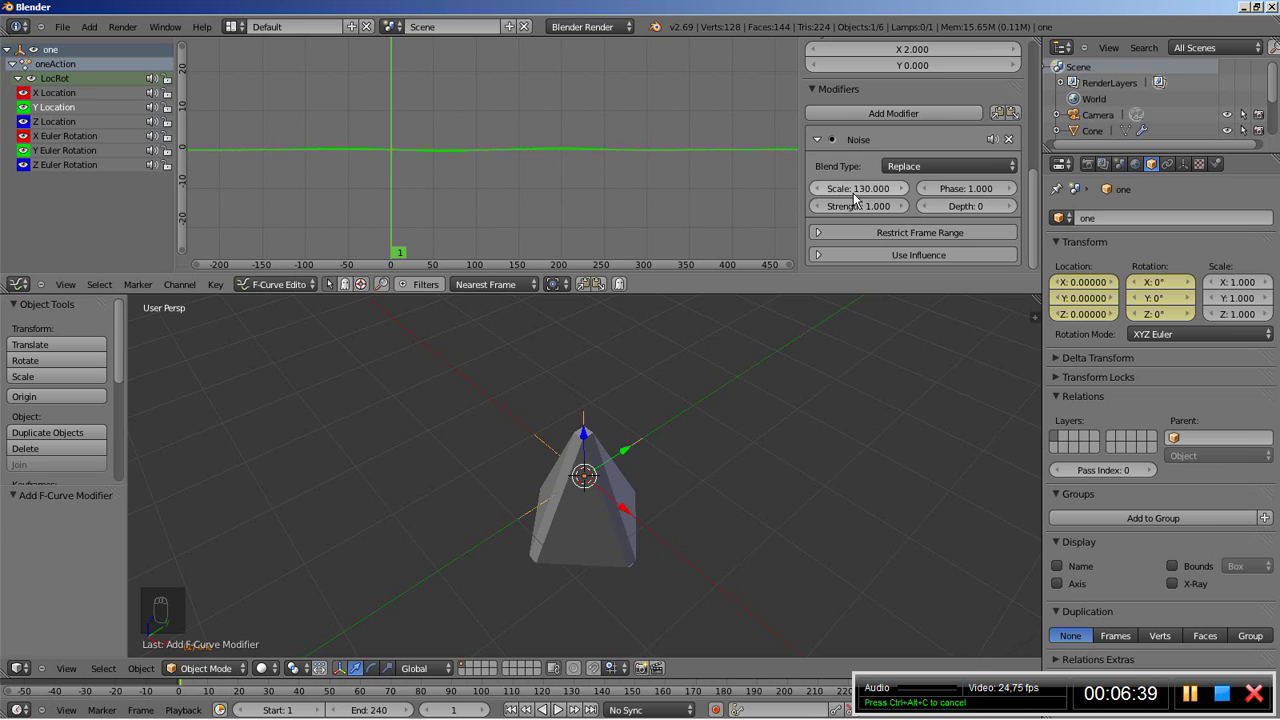
left_click(864, 206)
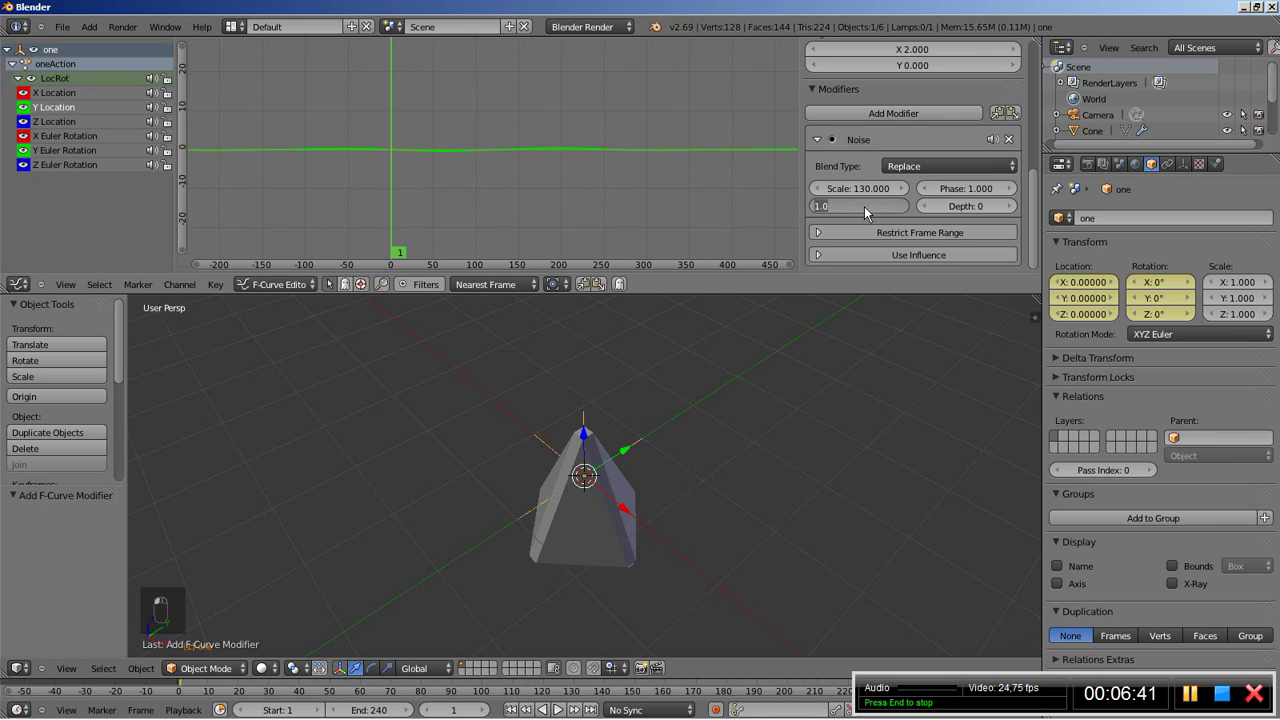
type("16")
key("Return")
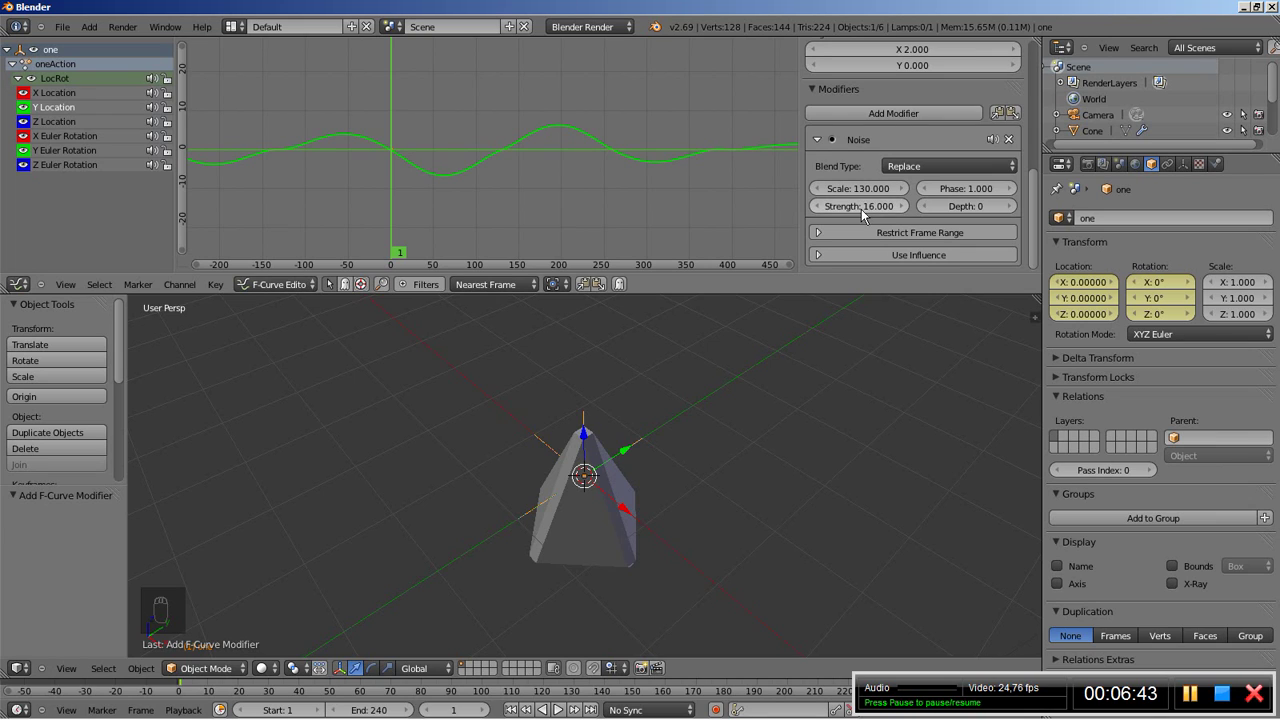
Step: Add a Noise modifier with scale 170 to the Z Location curve of the empty "one"
left_click(54, 121)
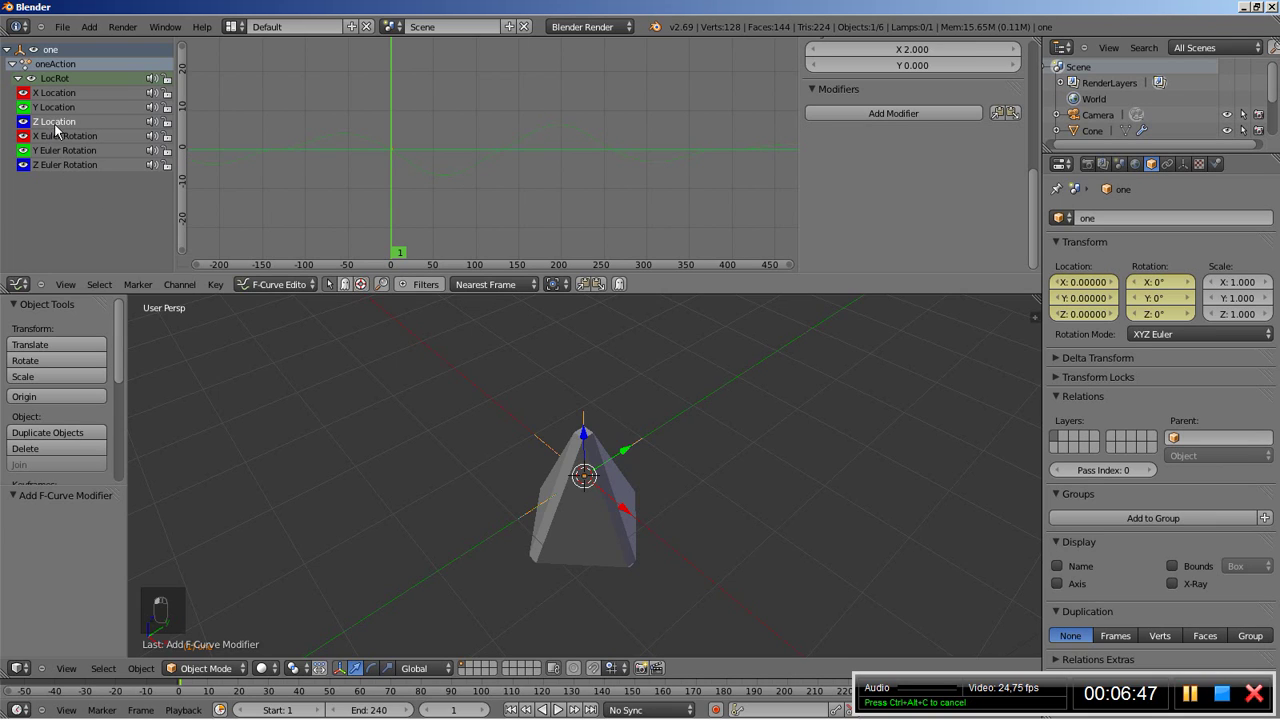
left_click(836, 114)
left_click(836, 114)
left_click(862, 188)
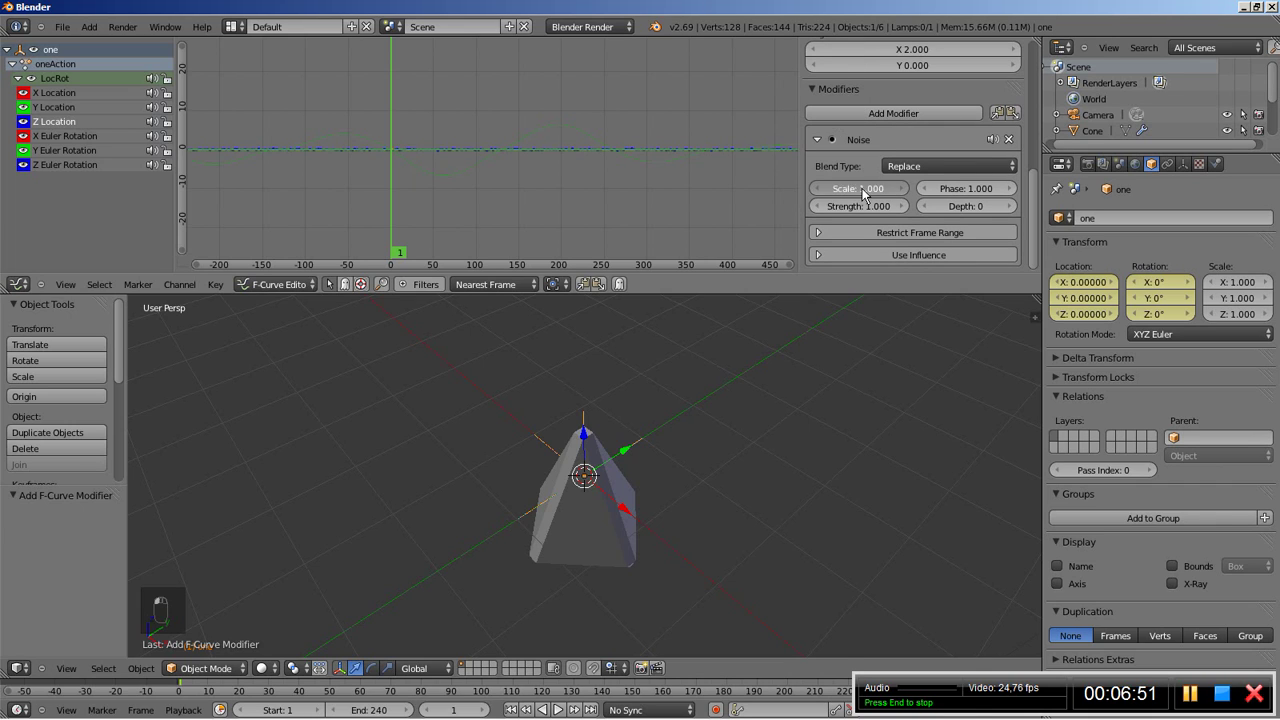
type("1.0")
key("BackSpace")
key("BackSpace")
type("7")
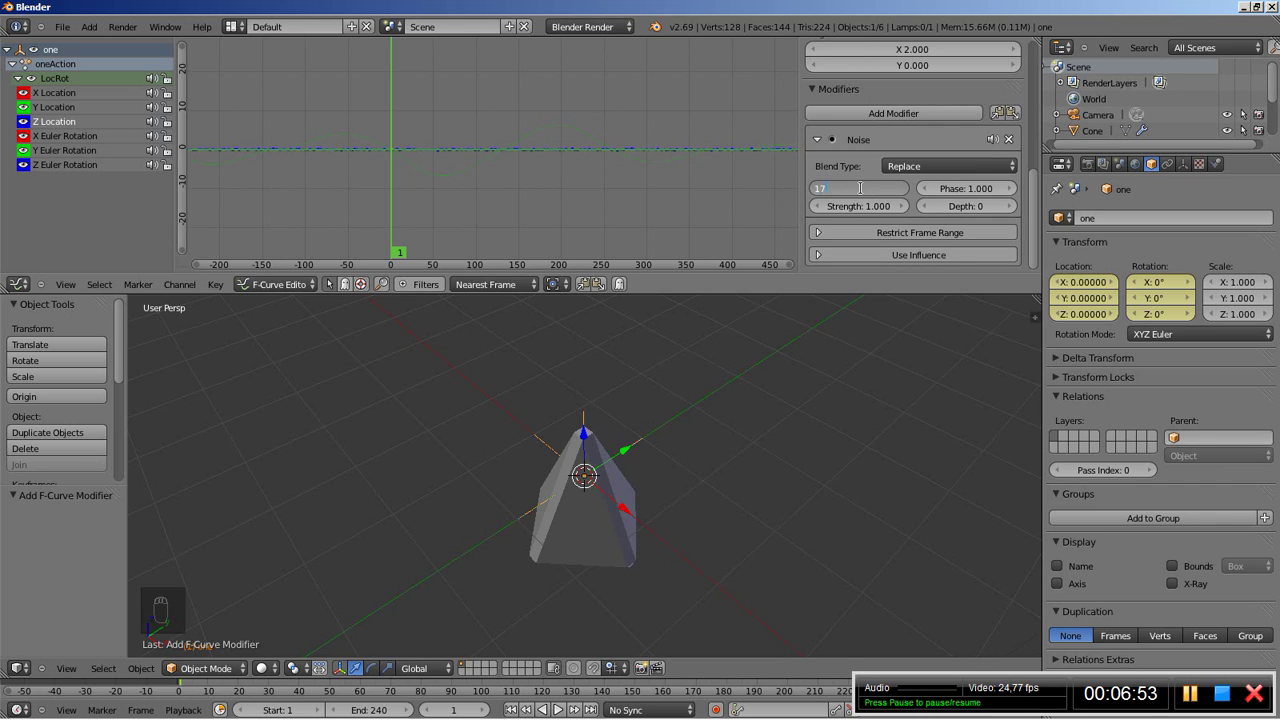
type("0")
key("Return")
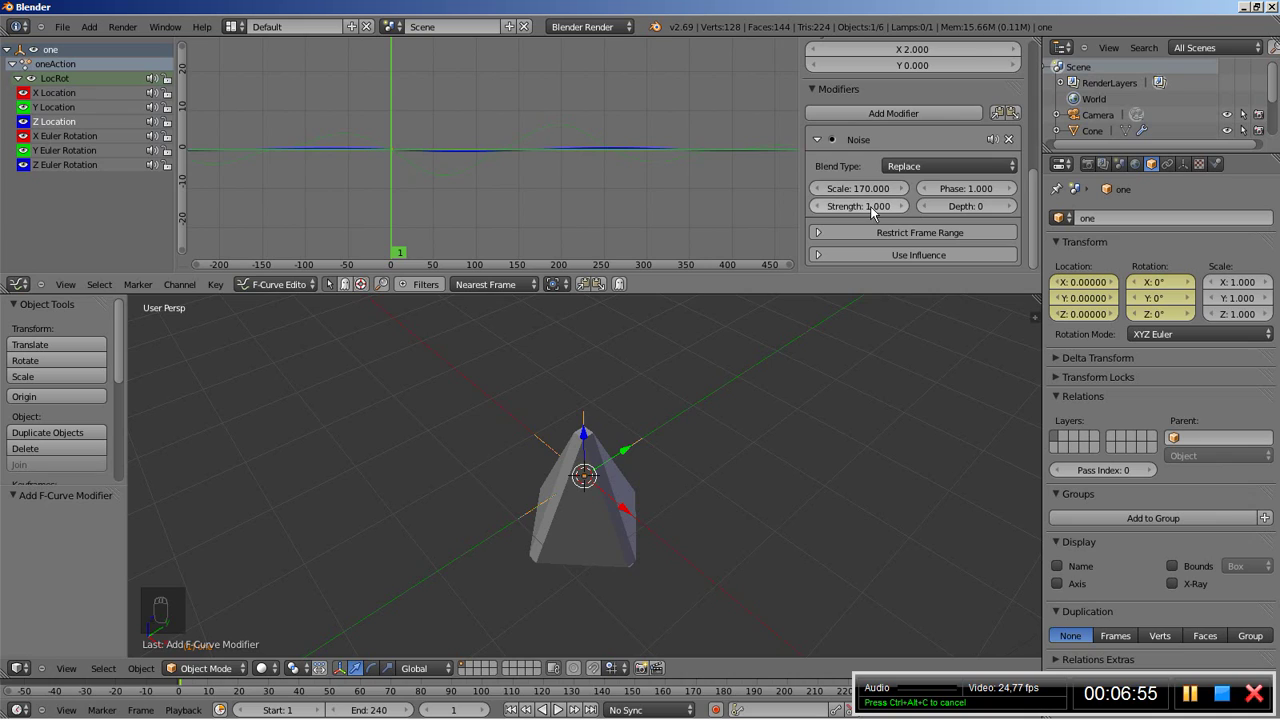
Step: Set the Z Location curve's noise strength to 18 after trying 16
left_click(870, 206)
key("BackSpace")
key("BackSpace")
type("5")
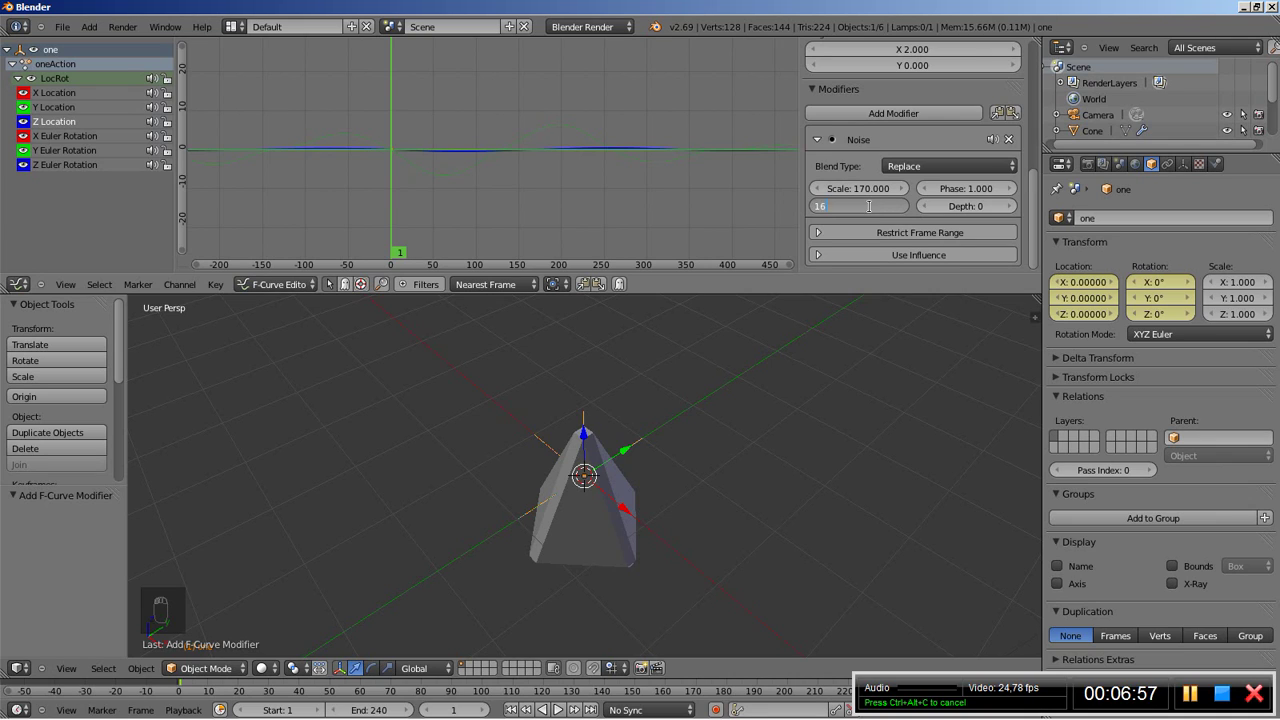
key("Return")
left_click(869, 206)
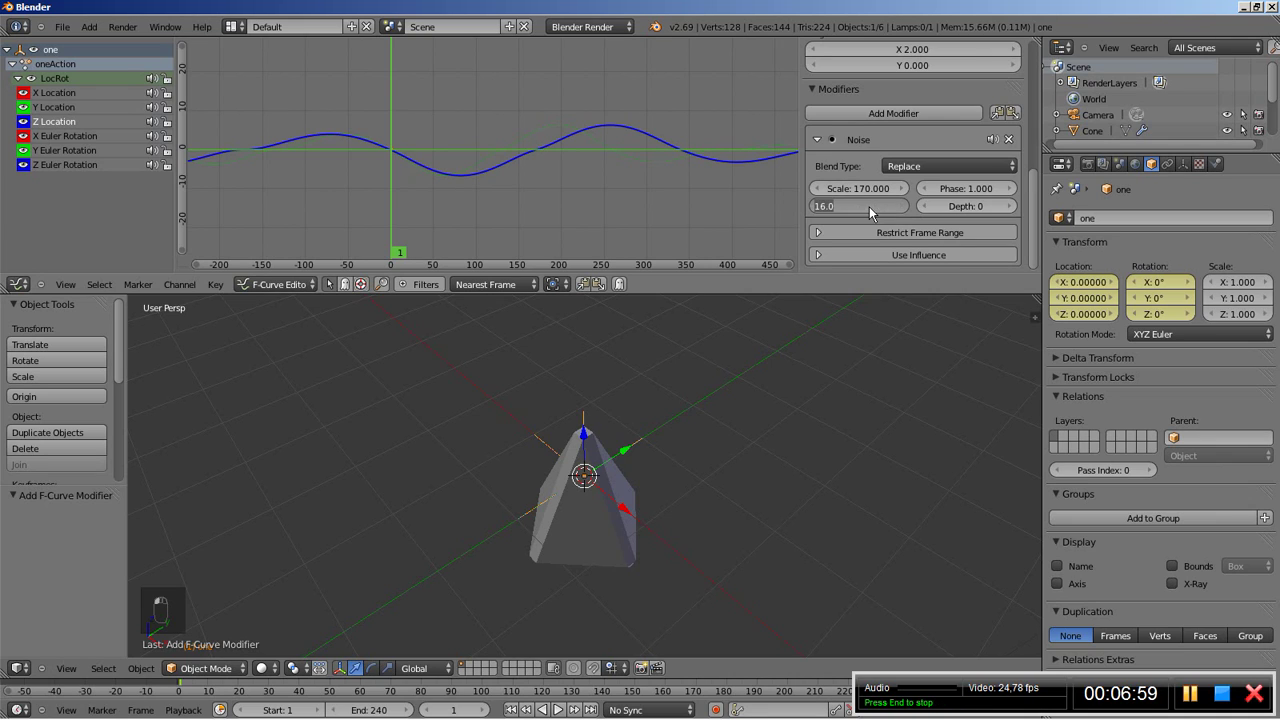
type("18")
key("Return")
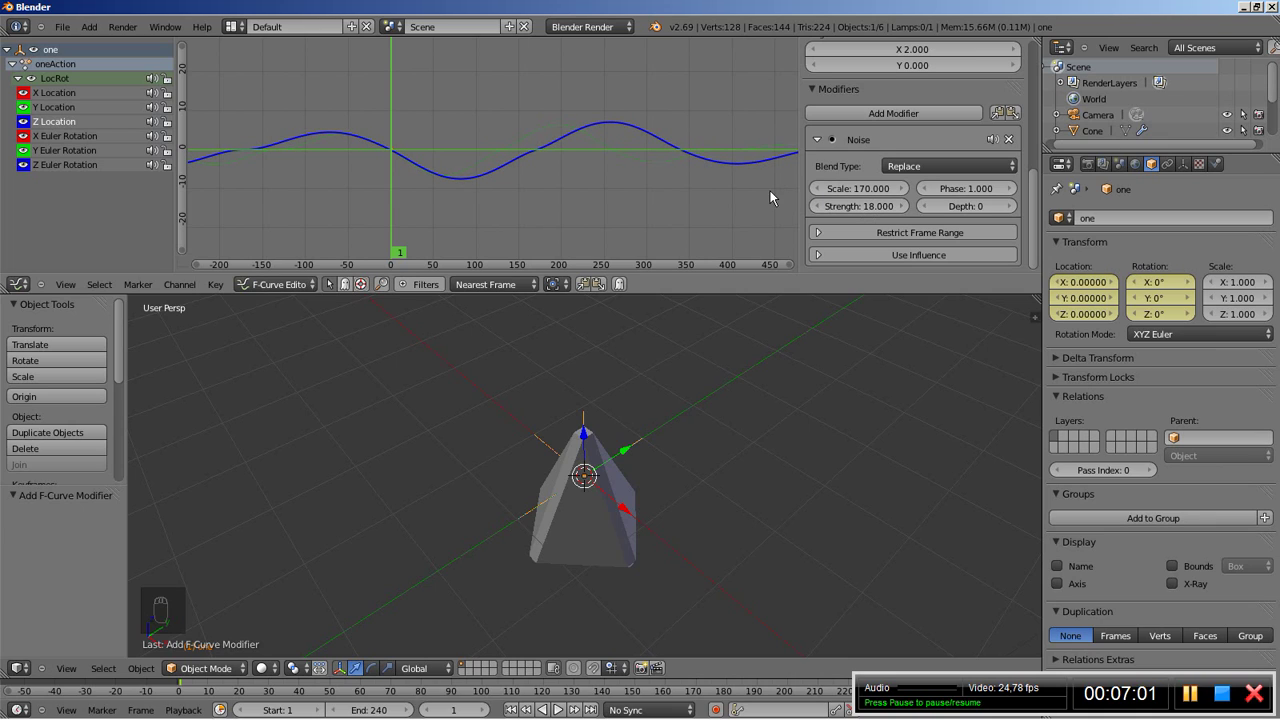
Step: Add a Noise modifier with scale 120 to the Y Euler Rotation curve of the empty "one"
left_click(69, 150)
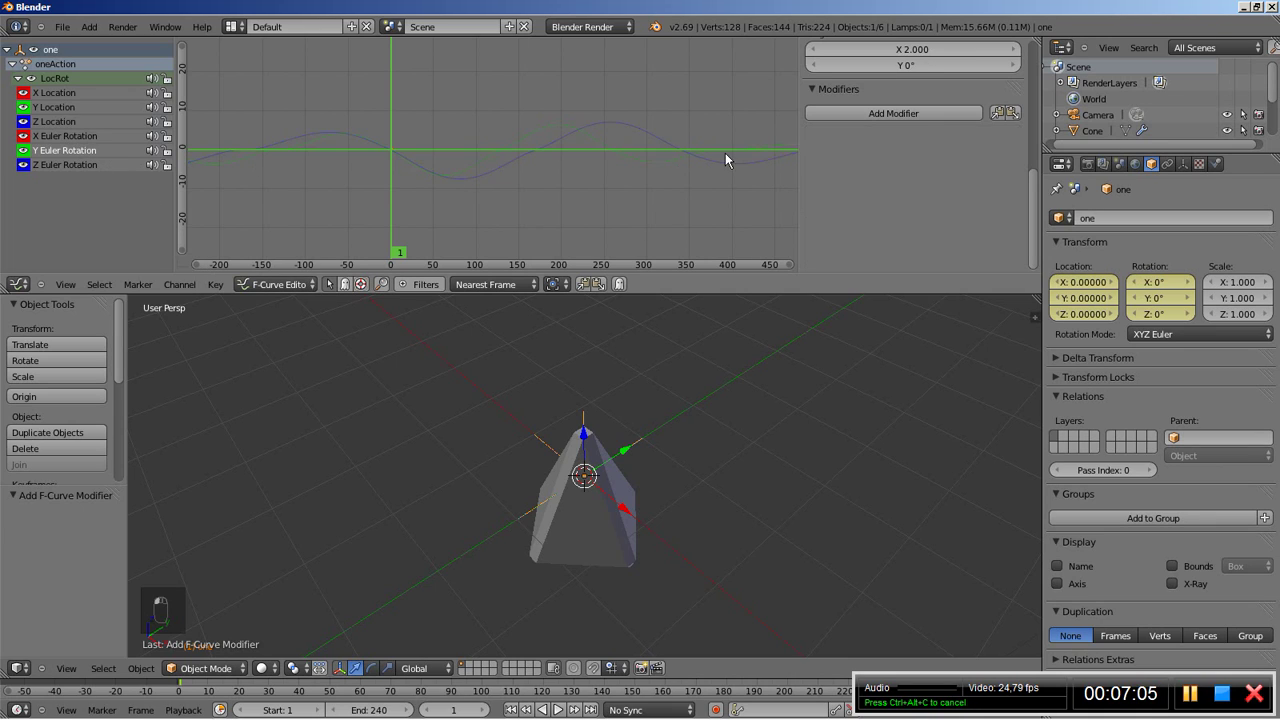
left_click(872, 113)
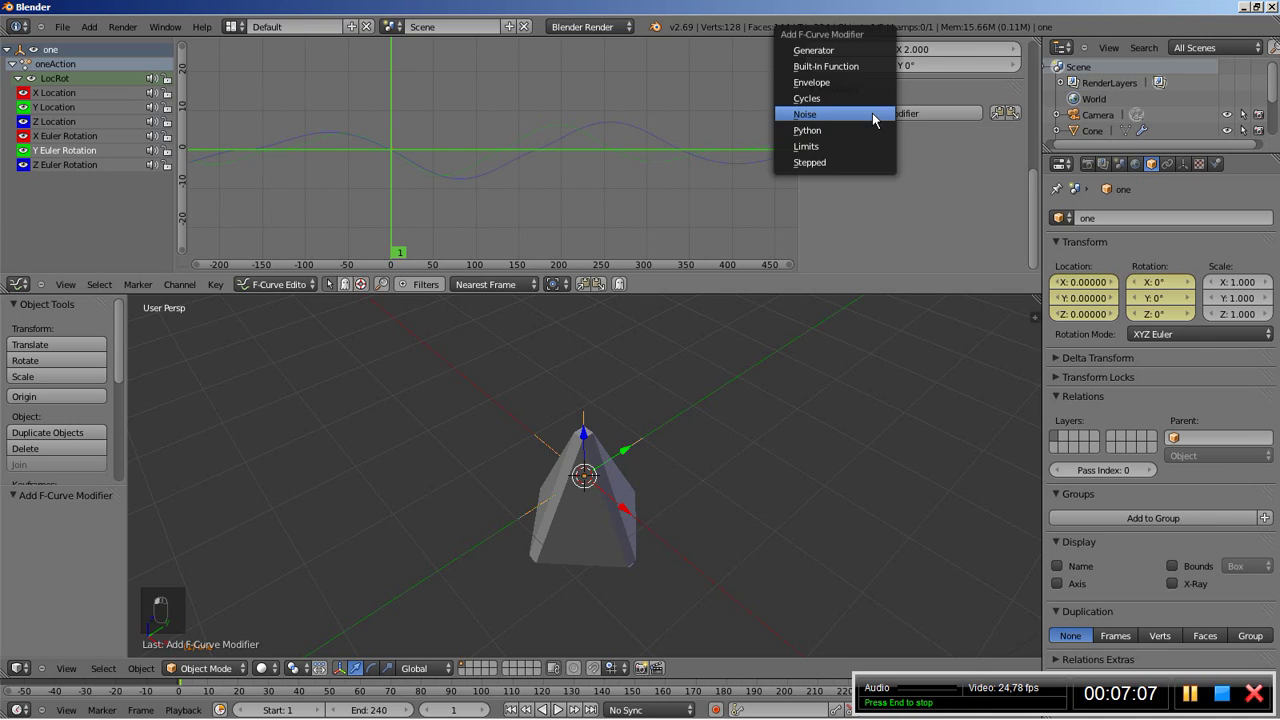
left_click(874, 116)
left_click(858, 190)
type("1.0")
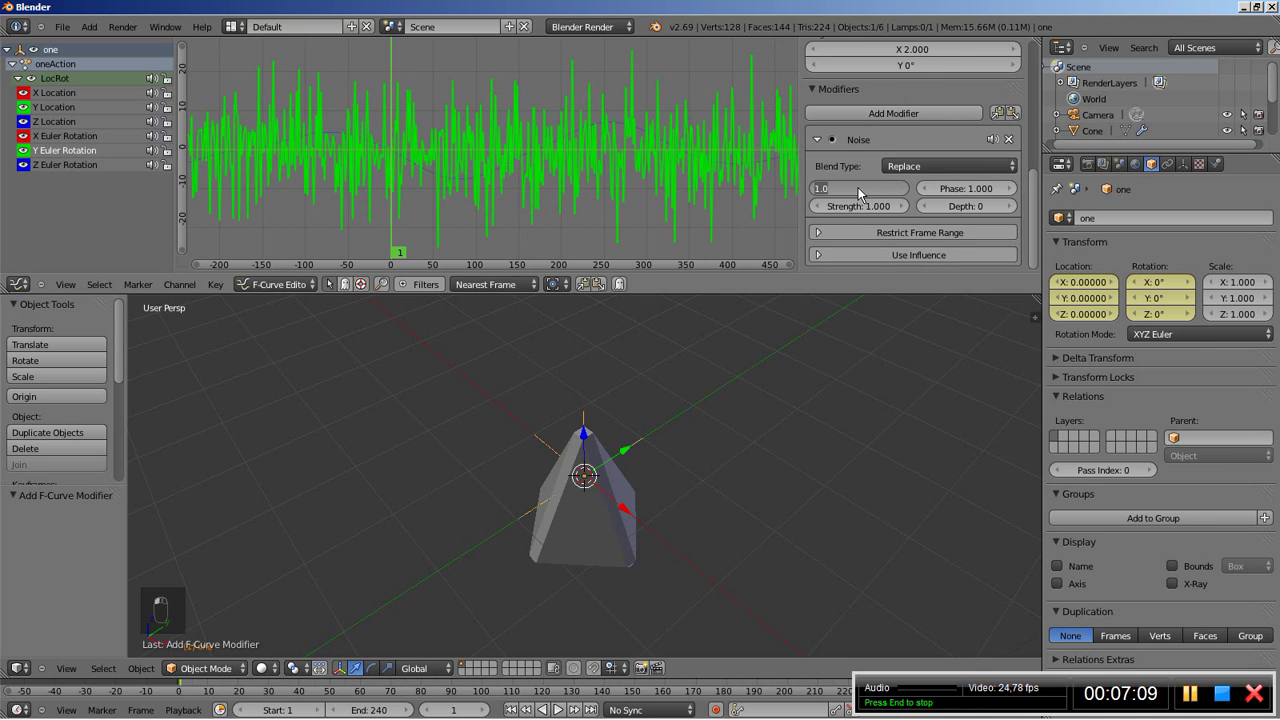
key("BackSpace")
key("BackSpace")
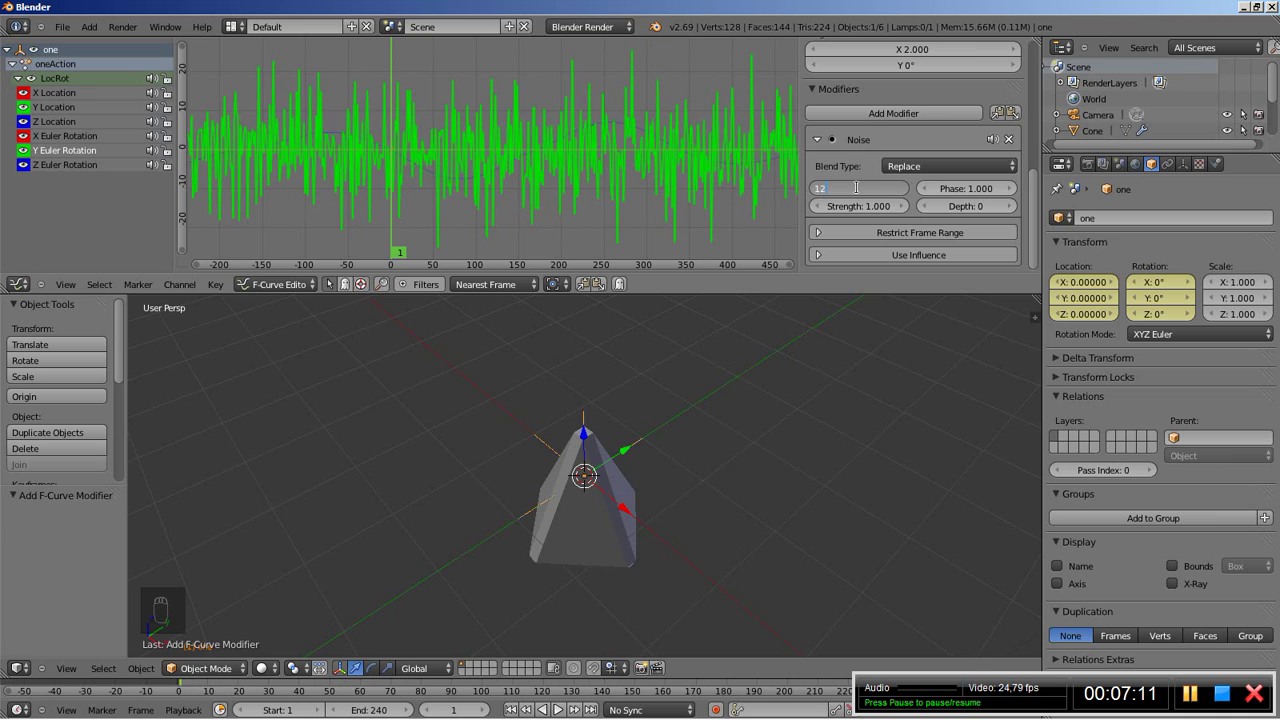
key("Return")
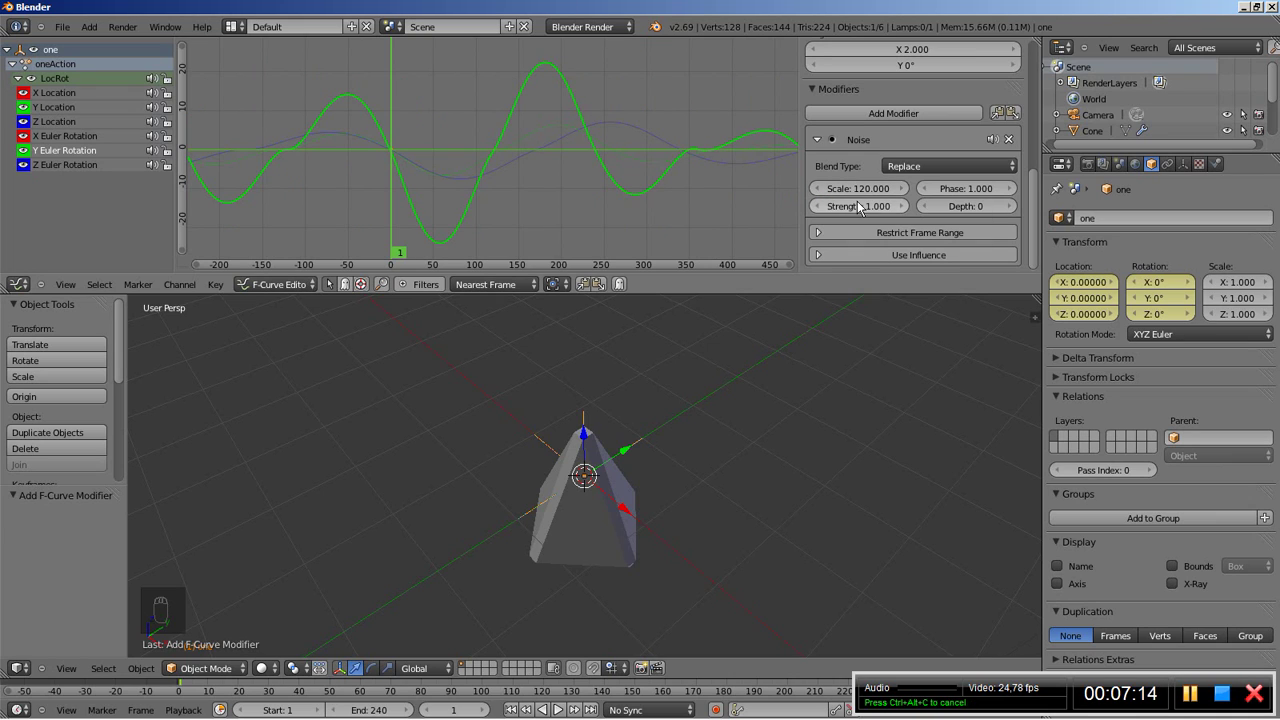
Step: Add a Noise modifier with scale 180 and strength 2 to the X Euler Rotation curve of the empty "one"
left_click(46, 138)
left_click(888, 110)
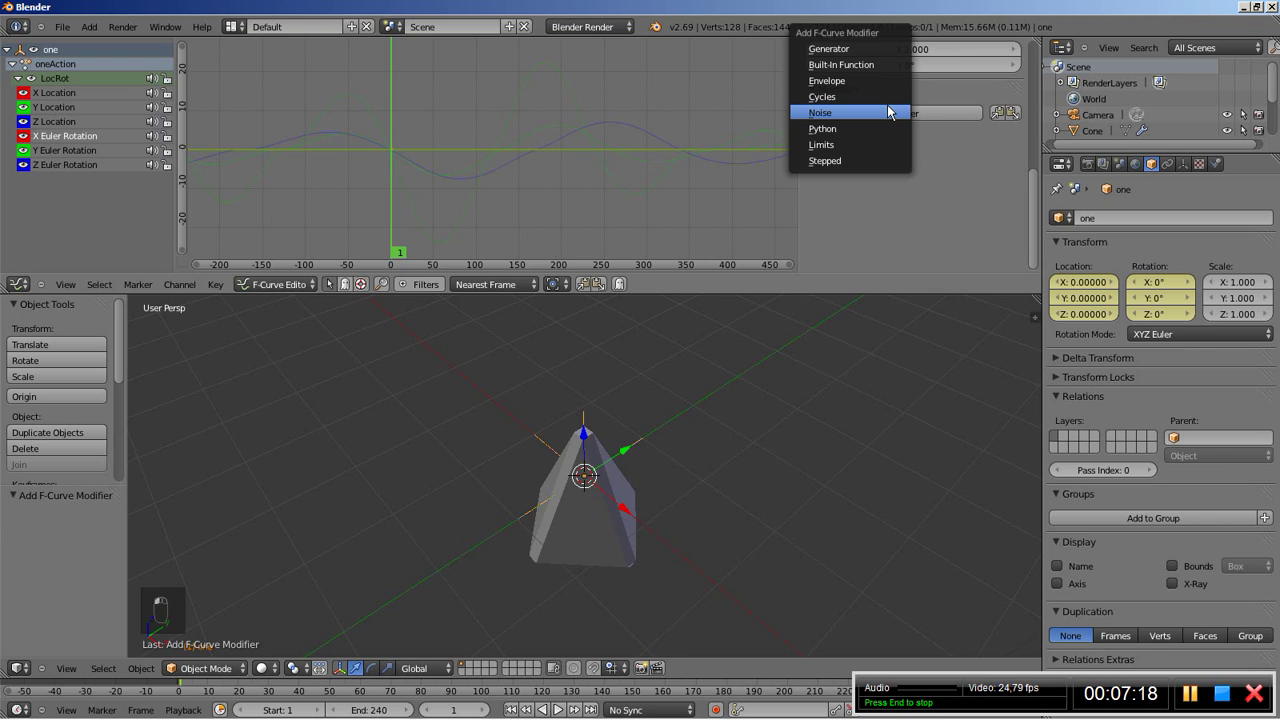
left_click(886, 113)
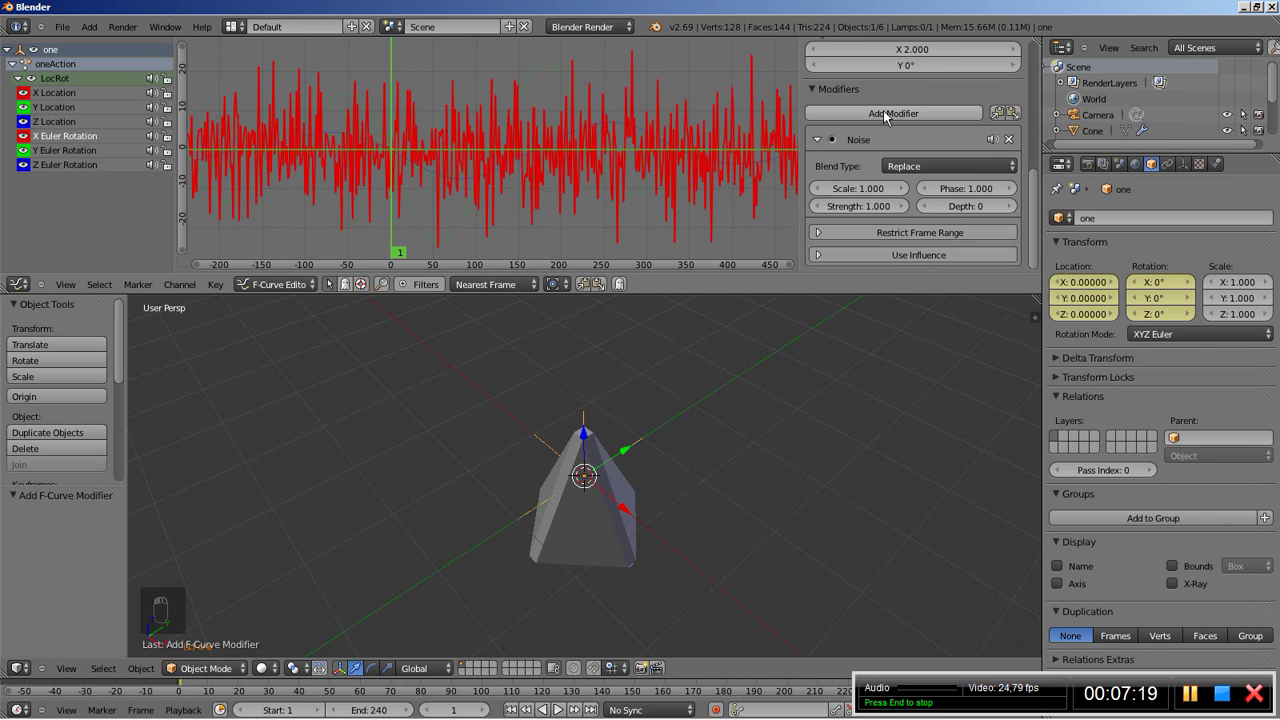
left_click(861, 188)
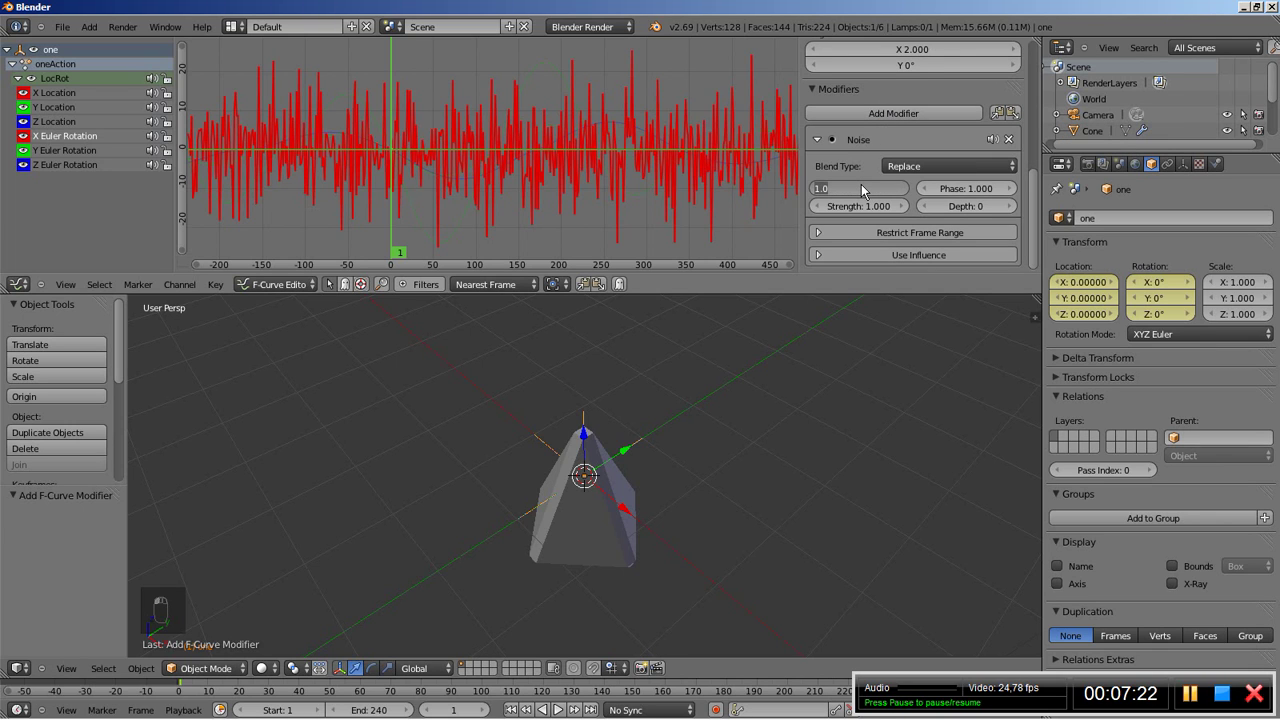
type("180")
key("Return")
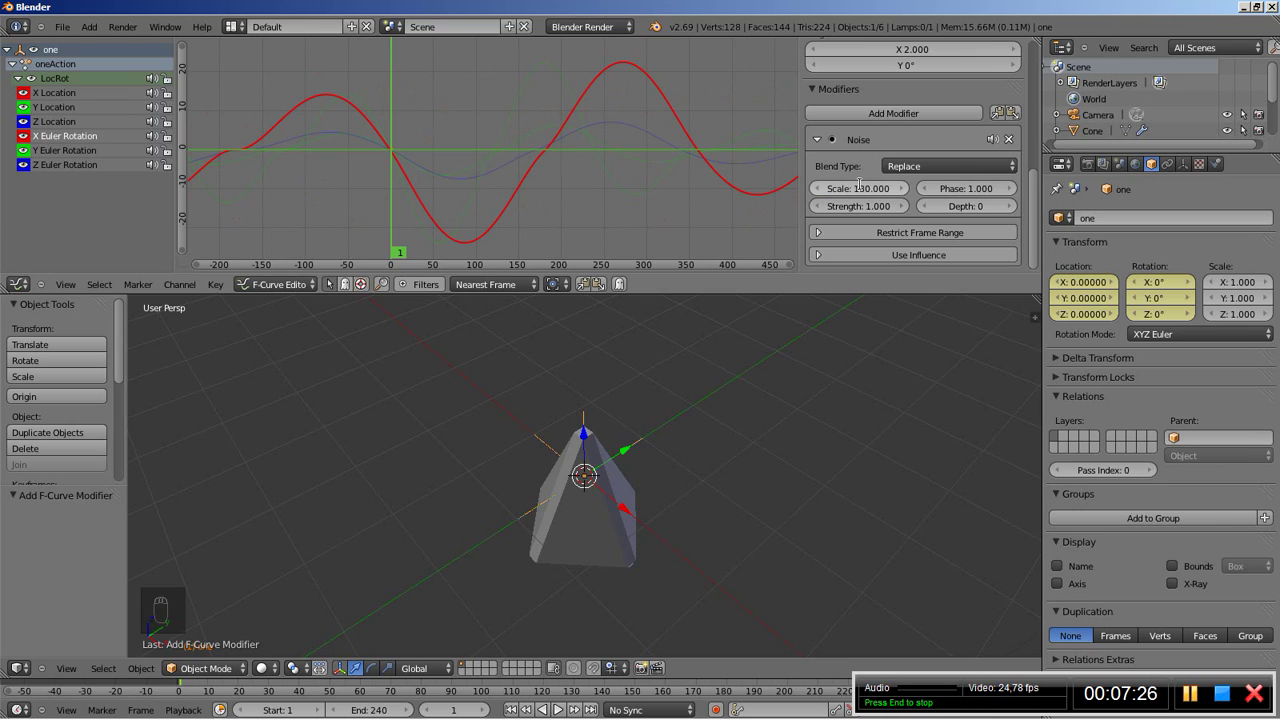
left_click(859, 208)
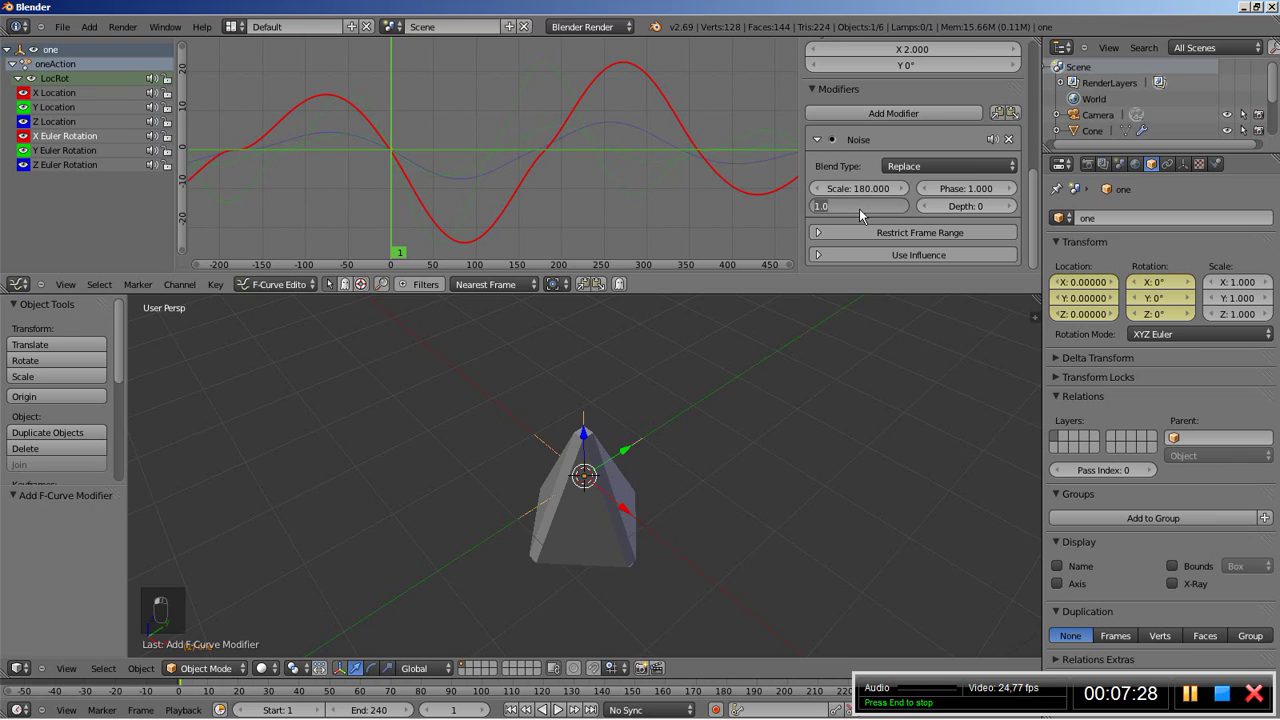
type("2")
key("Return")
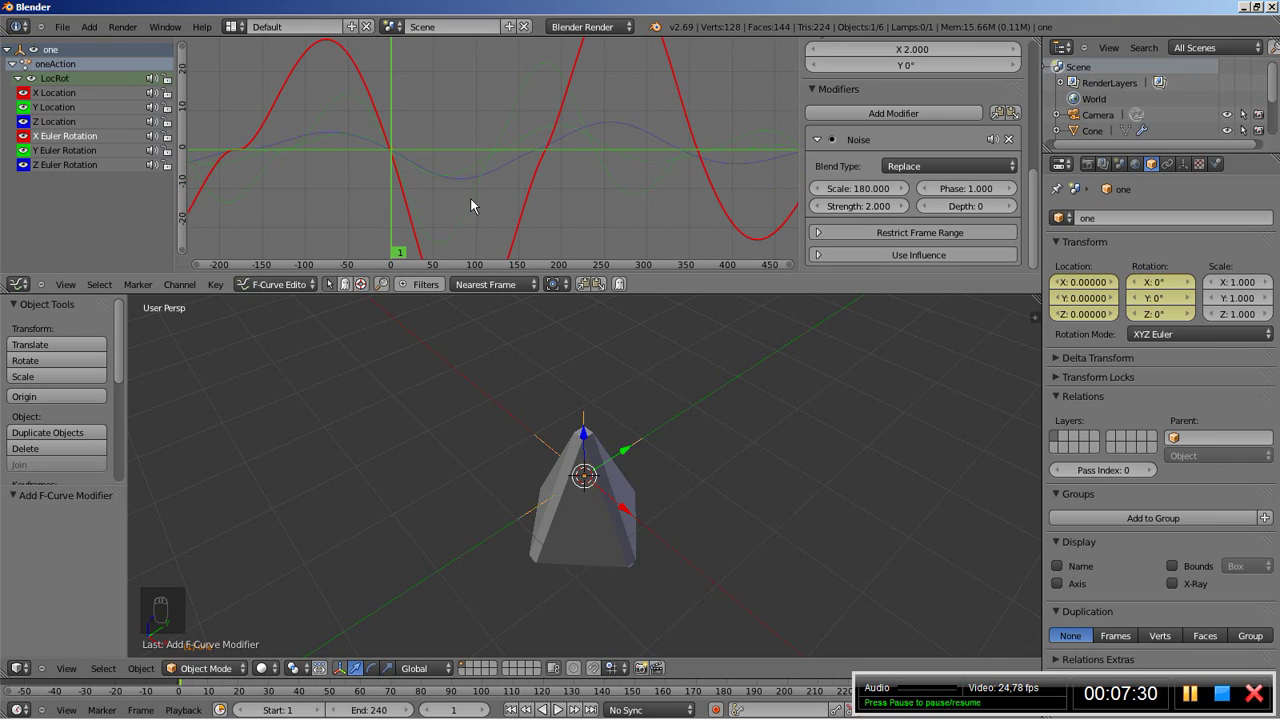
Step: Shrink the F-Curve editor area to give the 3D view more height
scroll(465, 198, "down", 2)
scroll(458, 197, "down", 1)
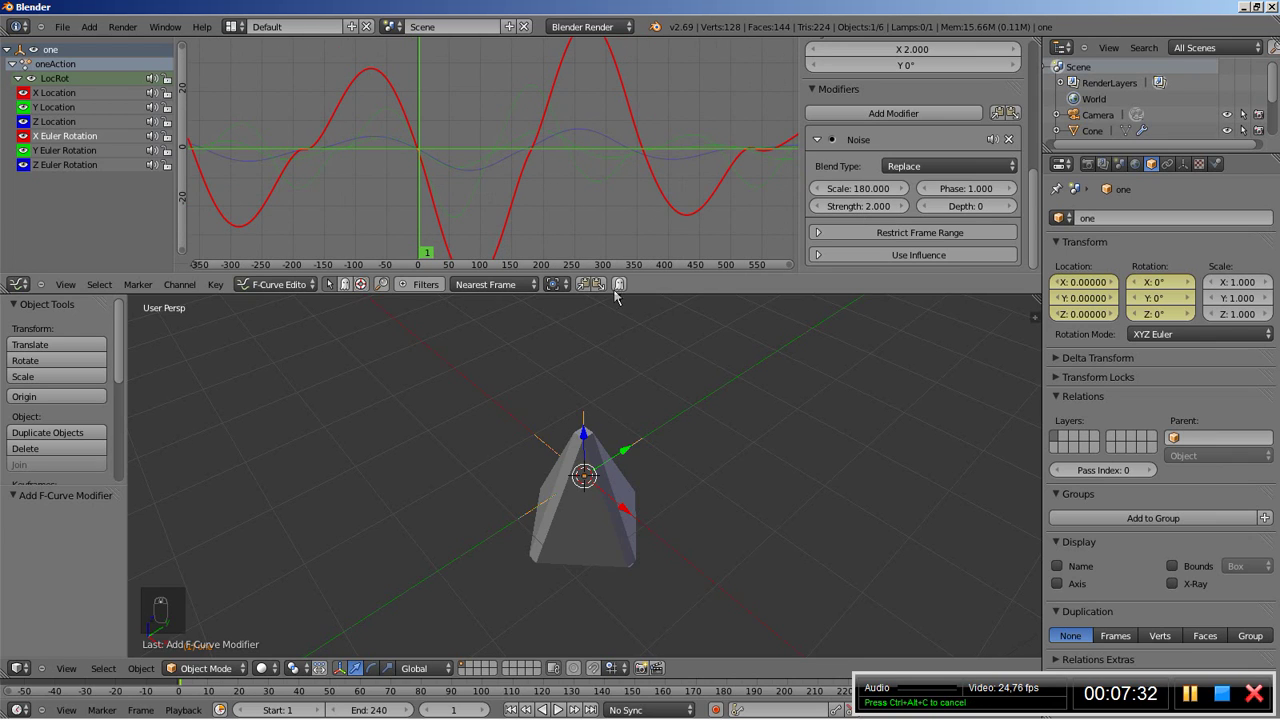
left_click_drag(612, 292, 612, 133)
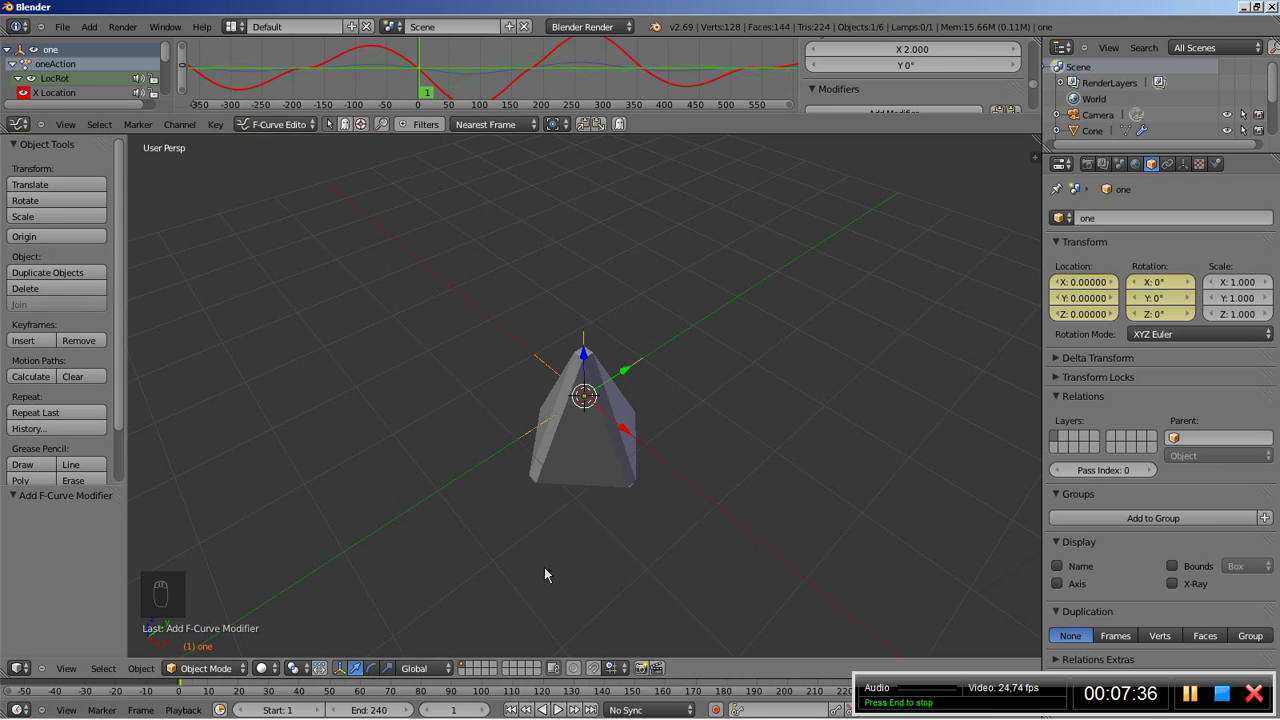
Step: Play the animation to check how the arrayed cones move, and stop playback
scroll(544, 567, "down", 3)
left_click(558, 710)
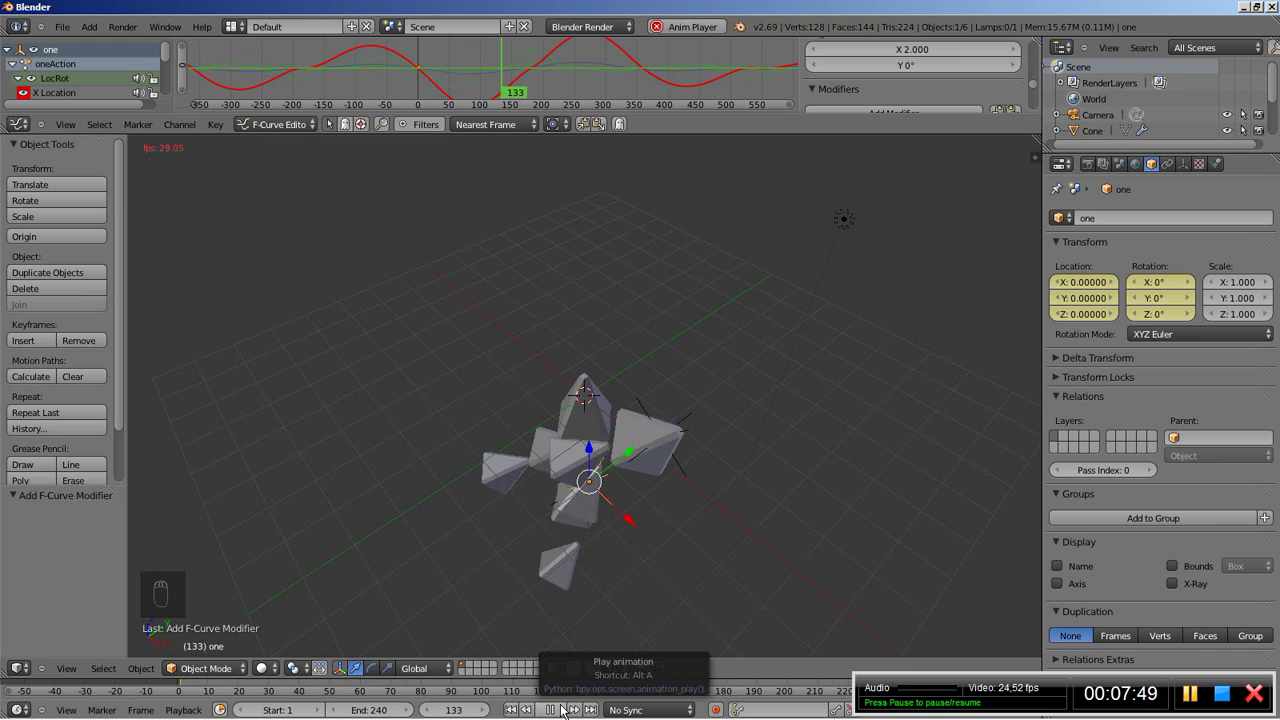
left_click(561, 708)
Step: Set the count to 3 in the cone's two Array modifiers that use the empties "one" and "two" as object offsets
middle_click_drag(590, 545, 518, 524)
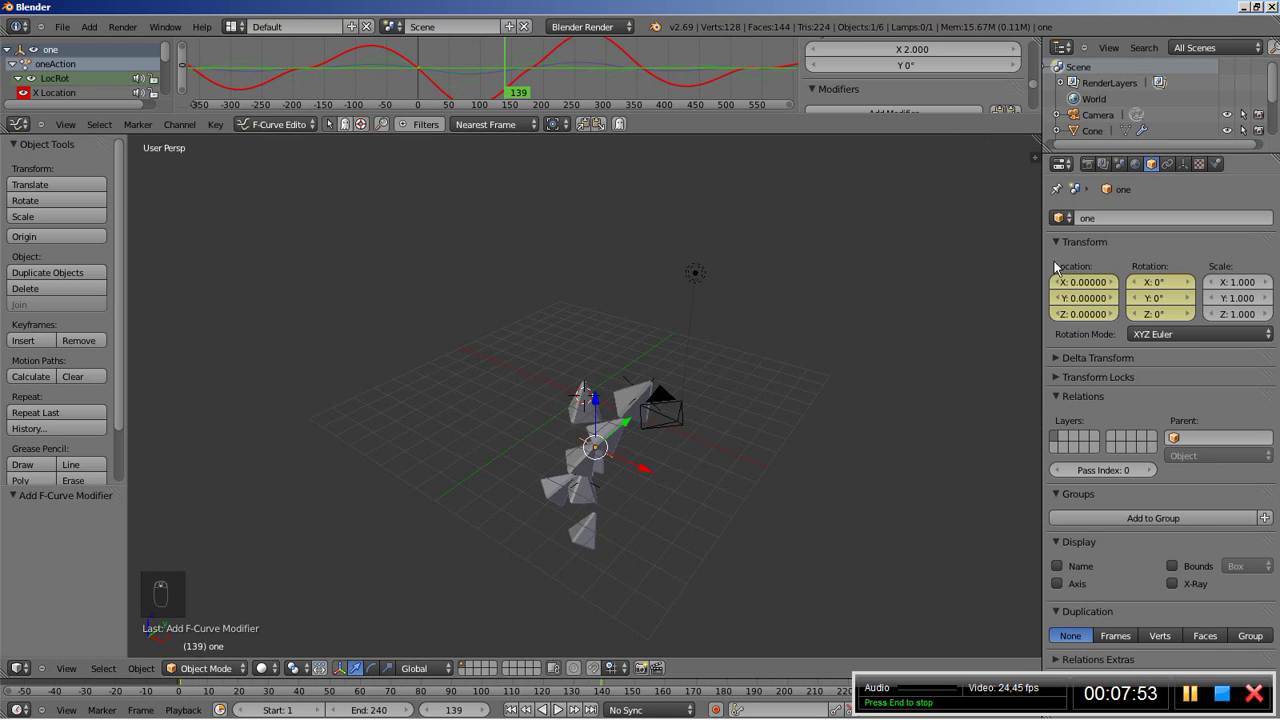
right_click(620, 405)
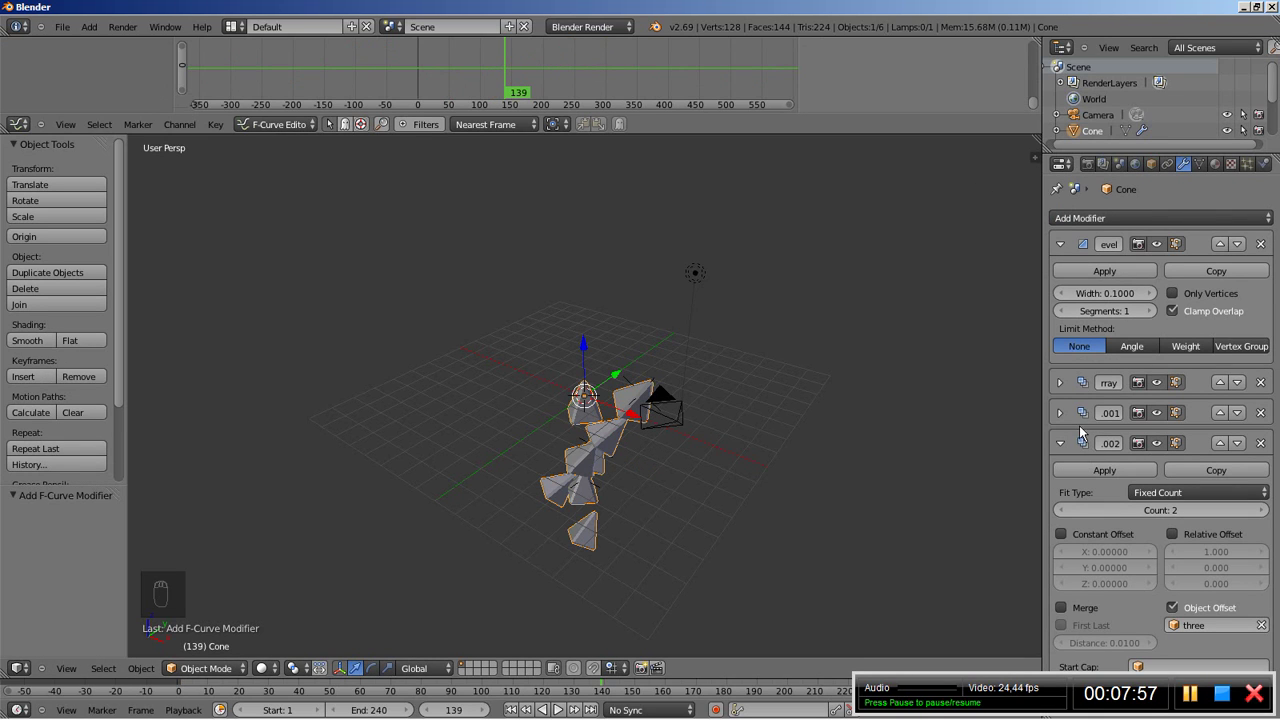
left_click(1059, 382)
scroll(1065, 435, "down", 4)
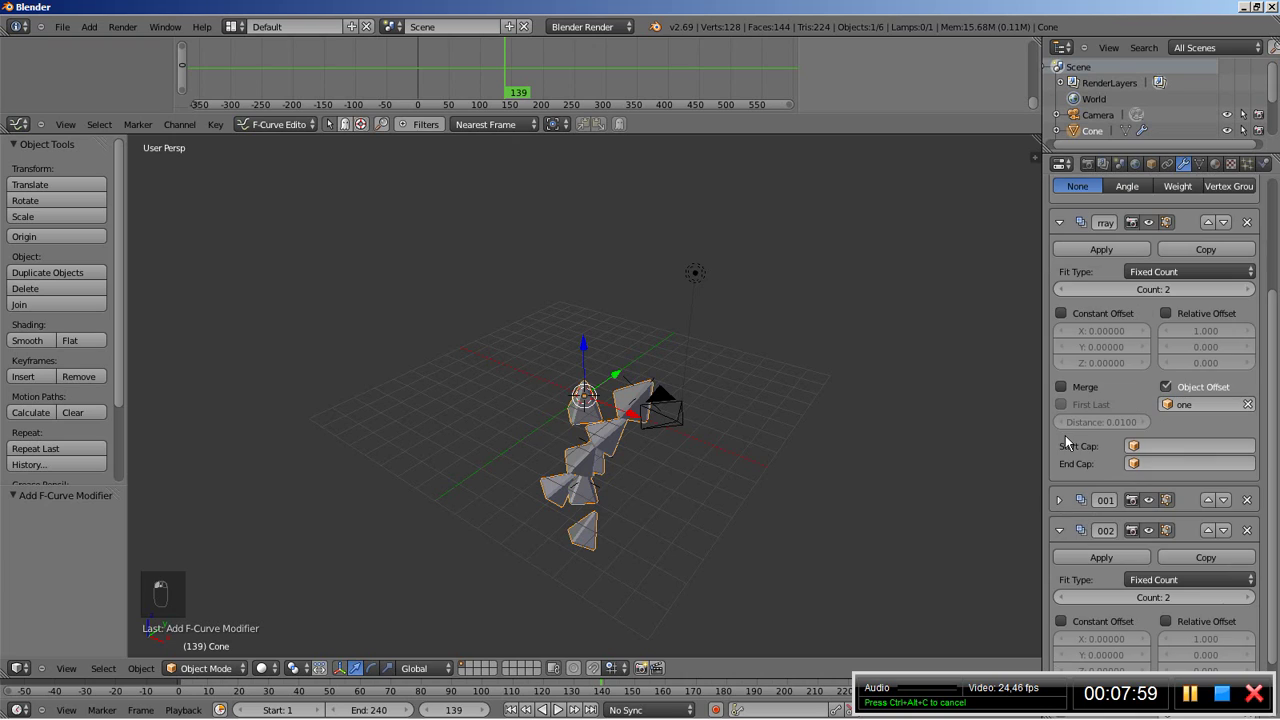
left_click(1059, 500)
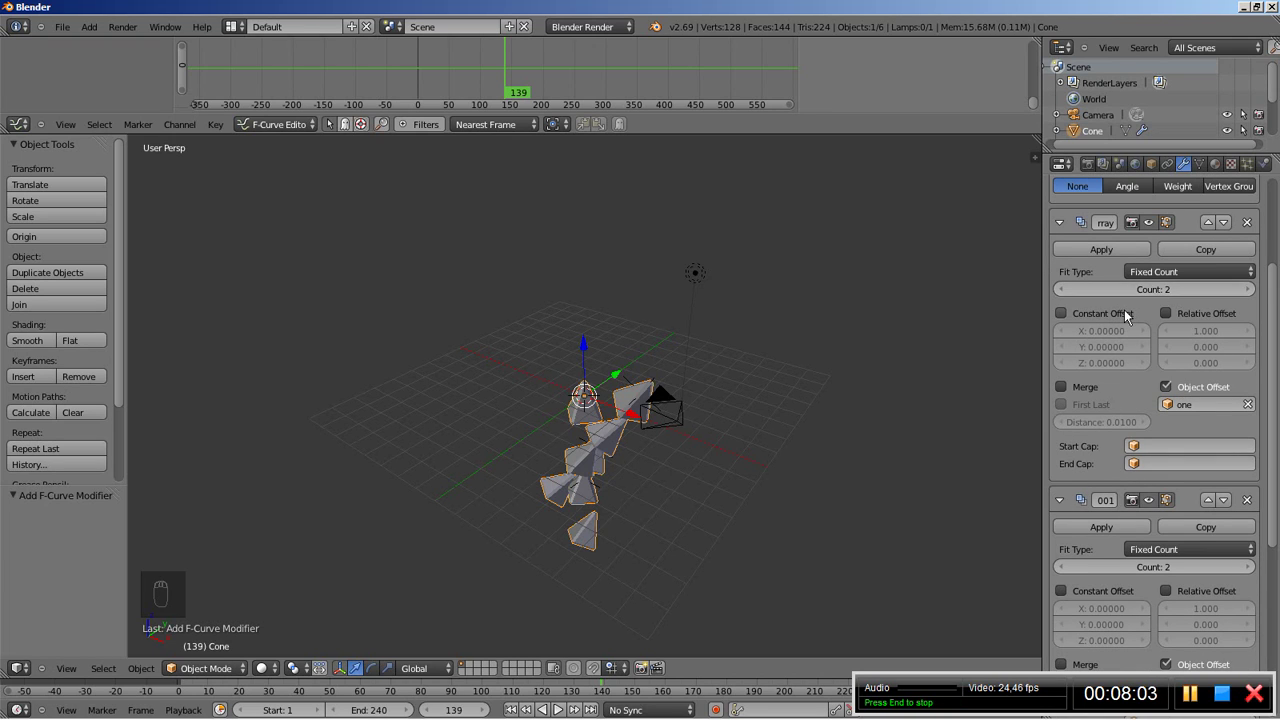
scroll(1129, 305, "up", 2)
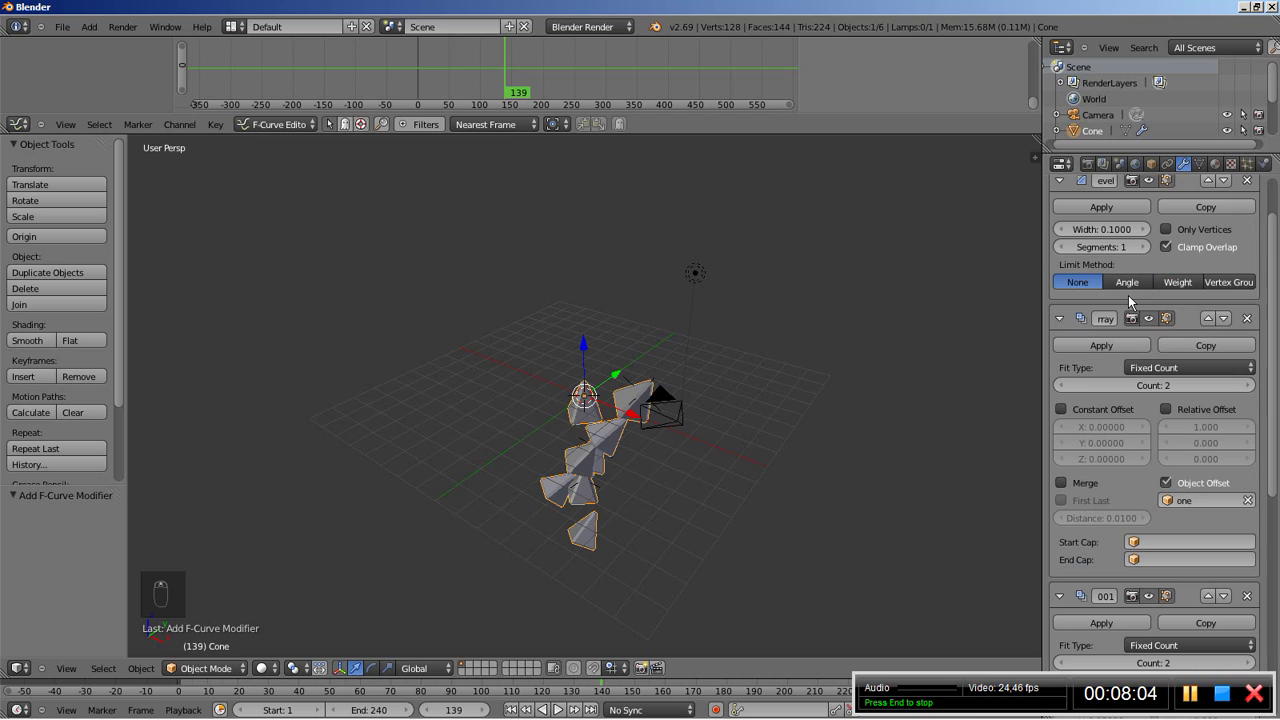
left_click(1248, 386)
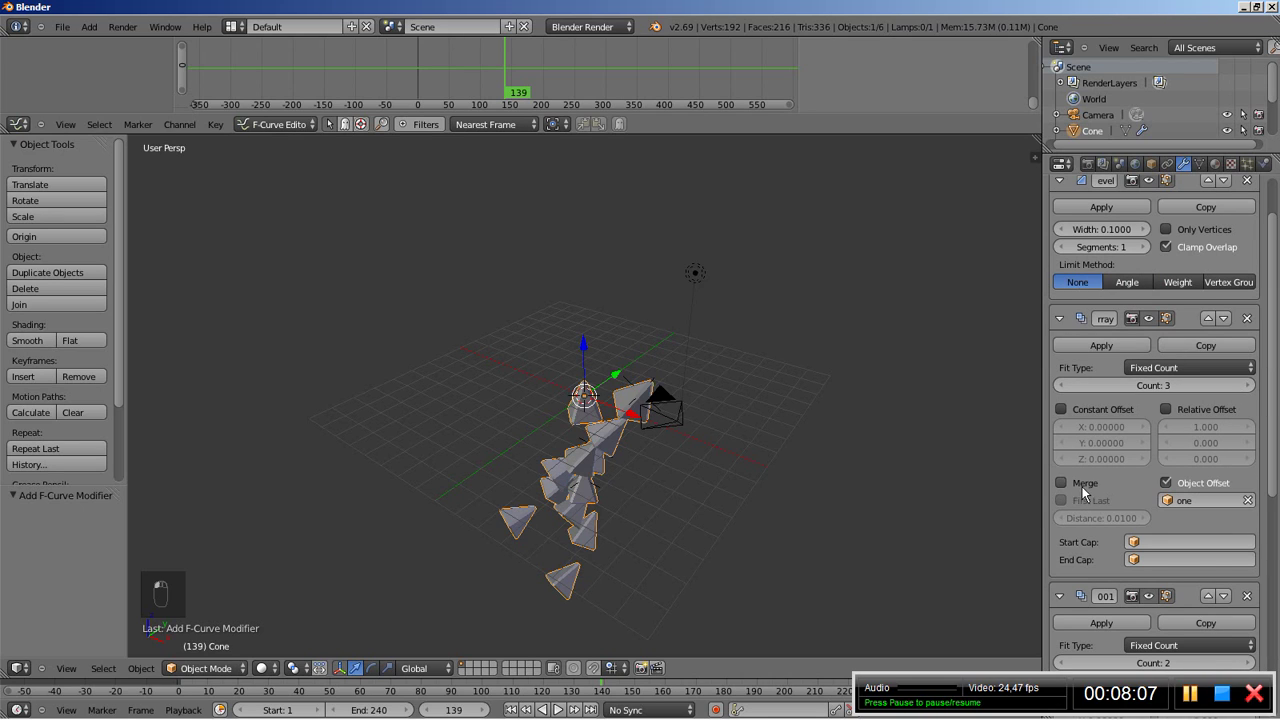
scroll(1085, 495, "down", 4)
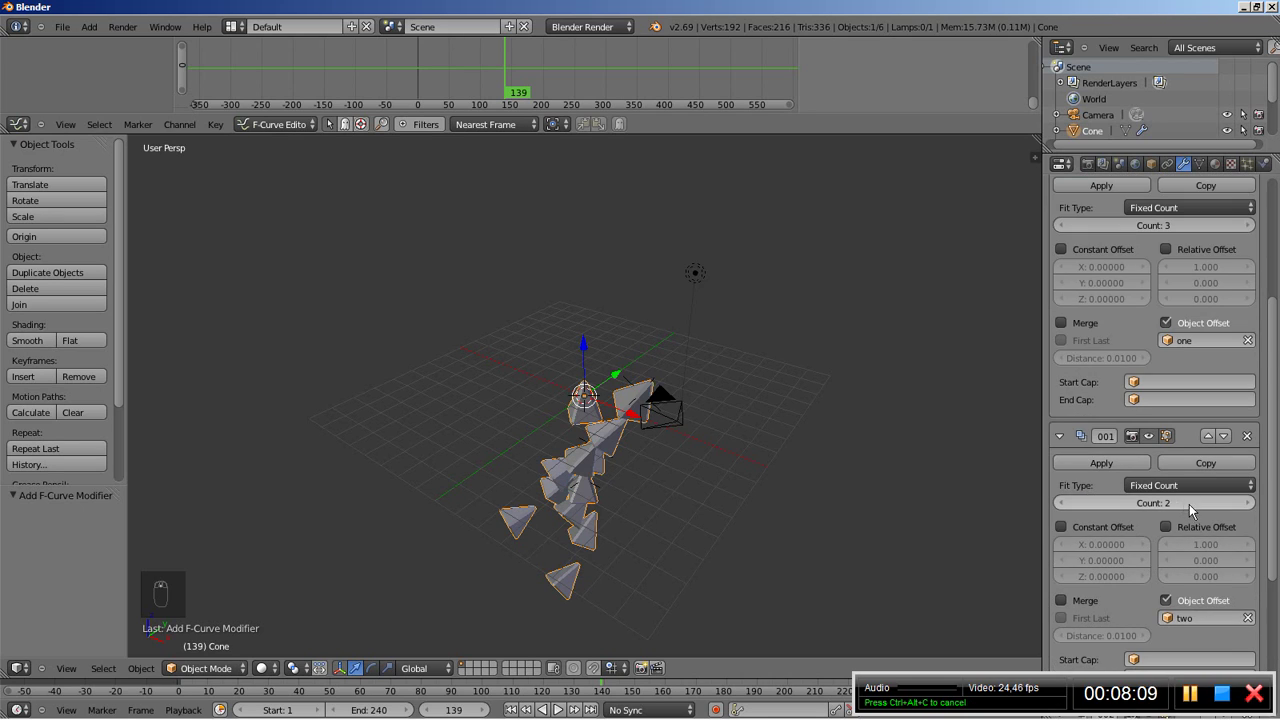
left_click(1245, 504)
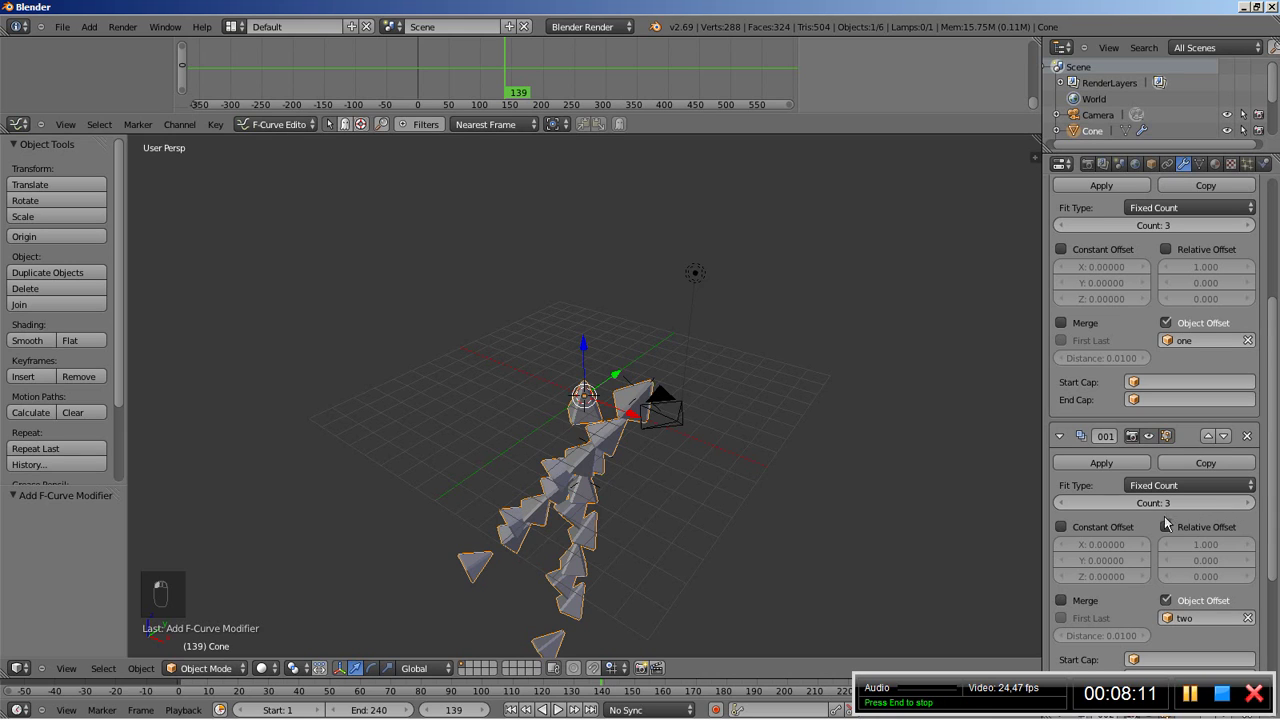
Step: Set the count to 15 in the cone's Array modifier offset by the empty "three", and inspect the cones from several angles
scroll(1103, 536, "down", 4)
scroll(1104, 540, "down", 3)
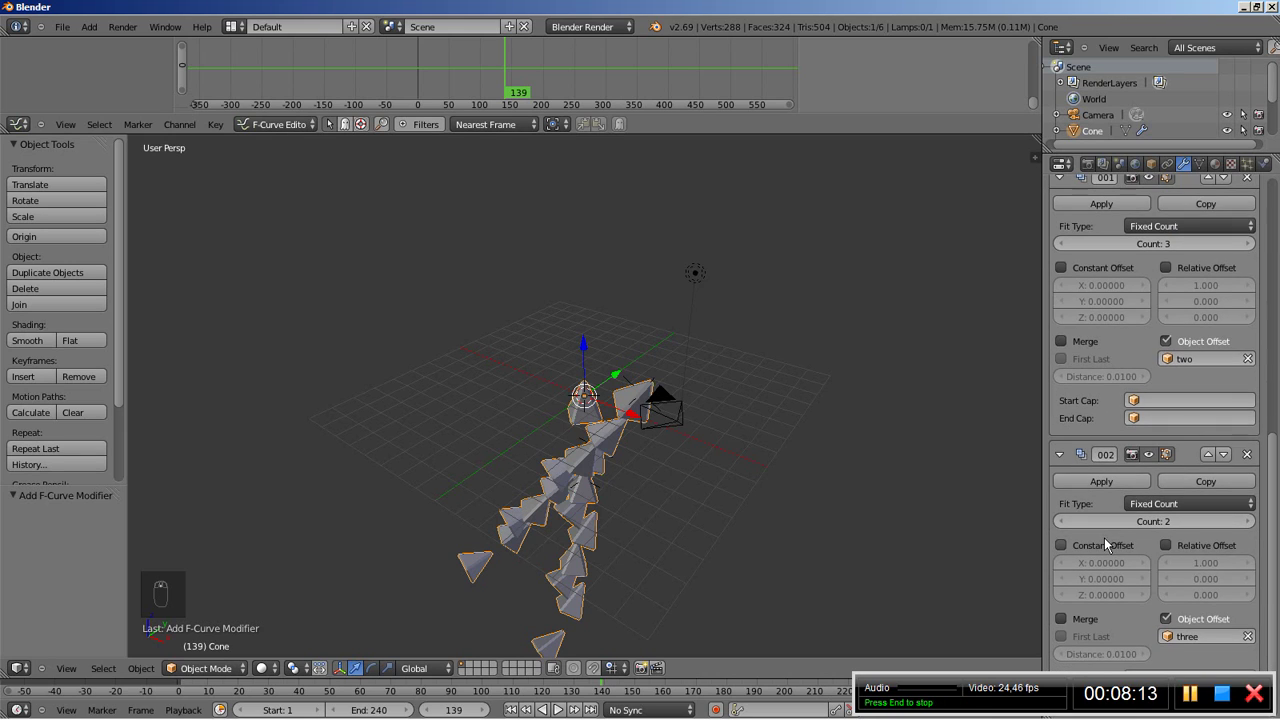
left_click(1163, 521)
type("15")
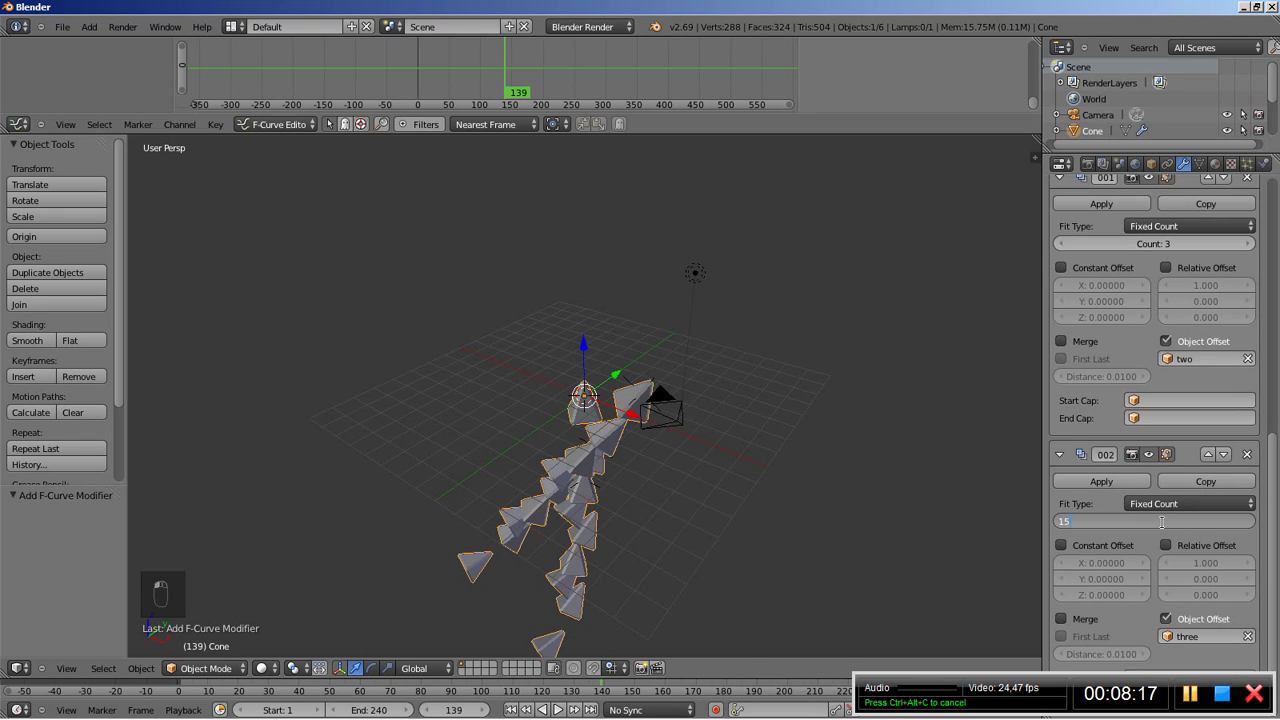
key("Return")
middle_click_drag(757, 541, 332, 521)
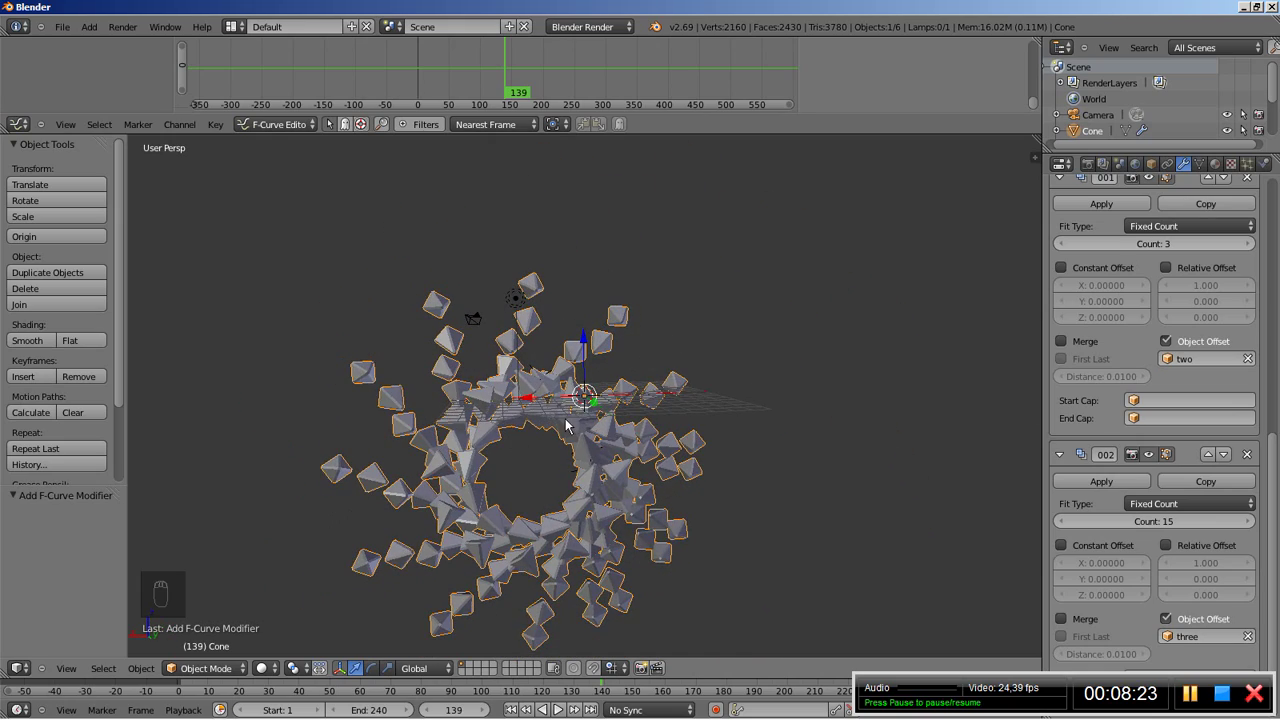
middle_click_drag(566, 427, 643, 445)
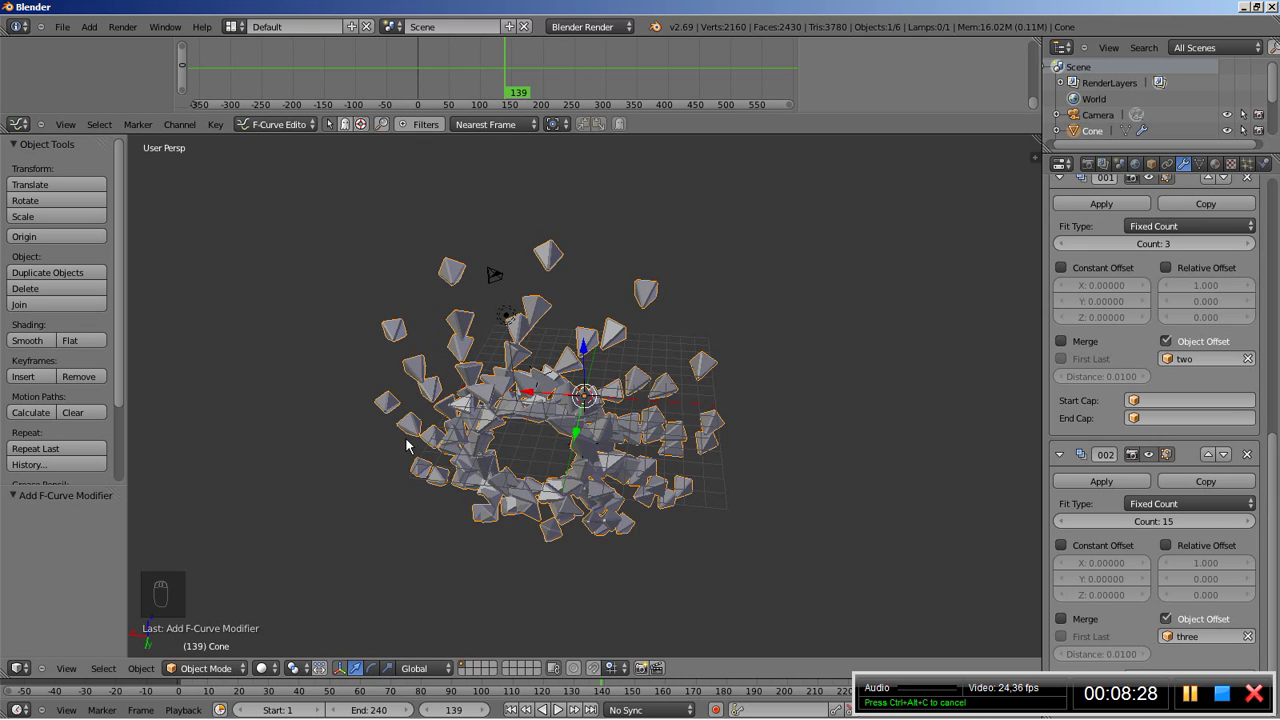
Step: Return to frame 1 and align the camera to a near-ground-level view of the cone array
left_click(512, 710)
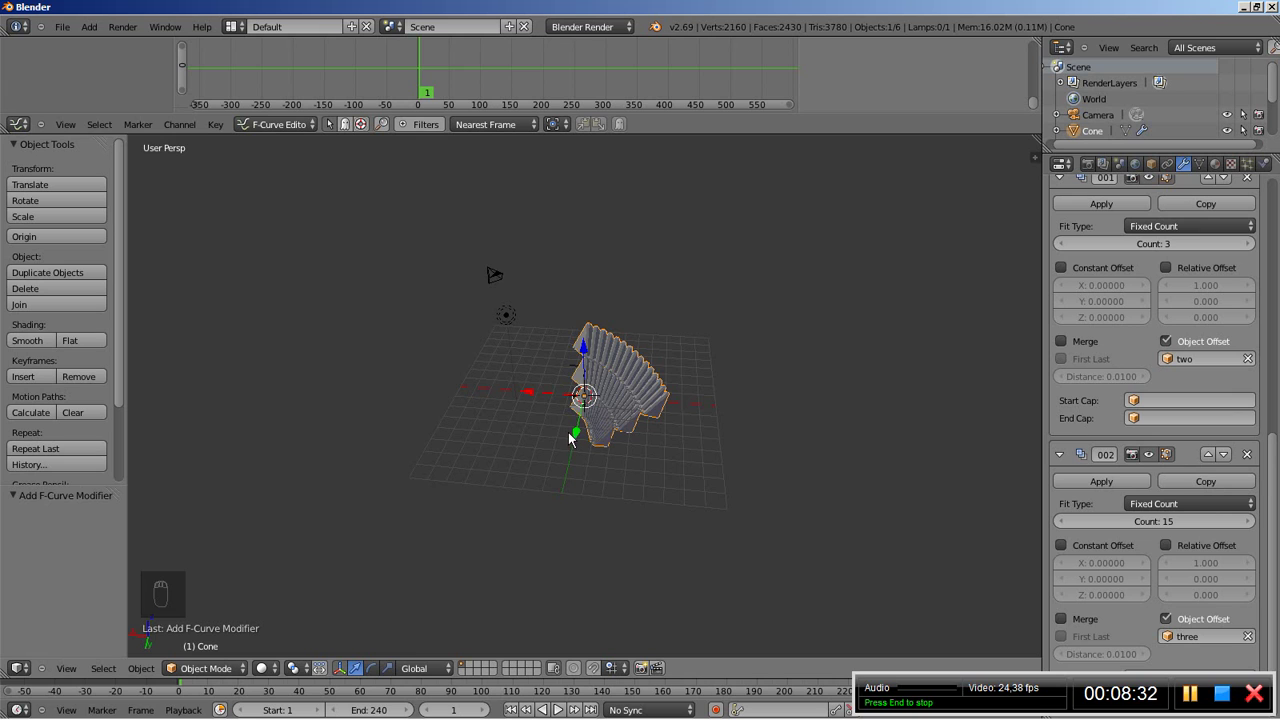
middle_click_drag(534, 453, 477, 457)
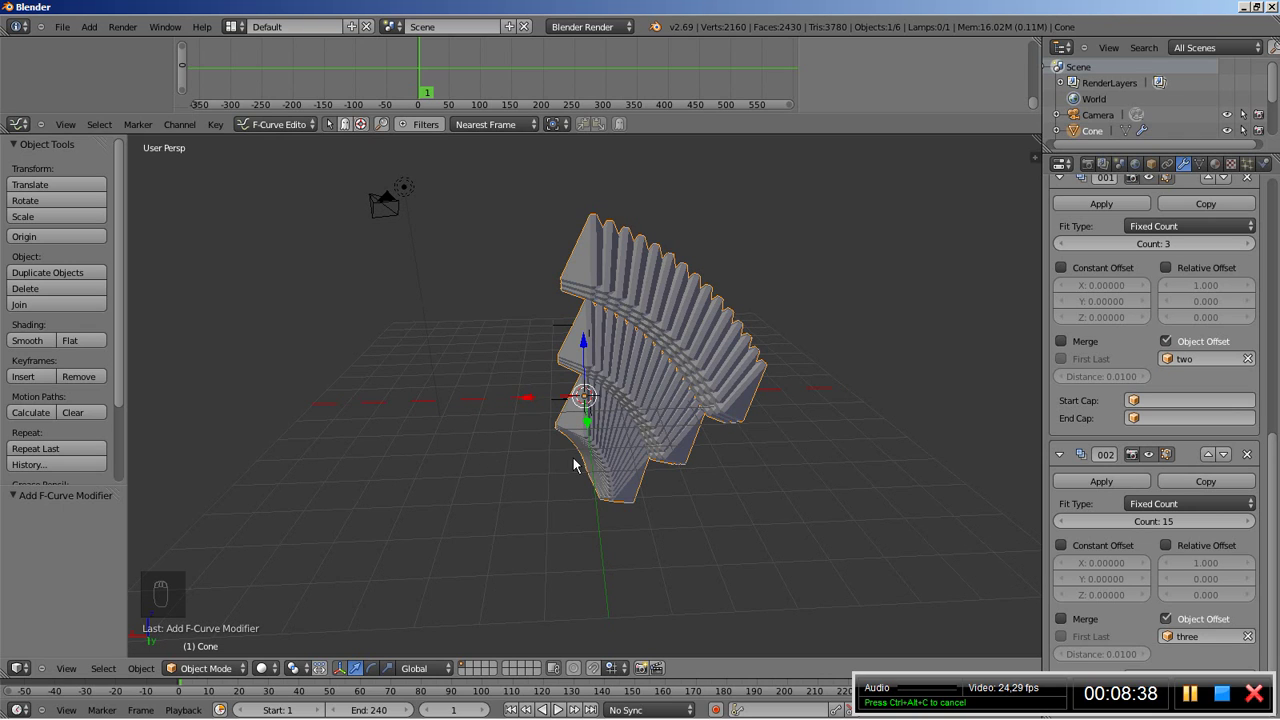
mouse_move(645, 422)
middle_mouse_down()
mouse_move(668, 416)
mouse_move(651, 412)
middle_mouse_up()
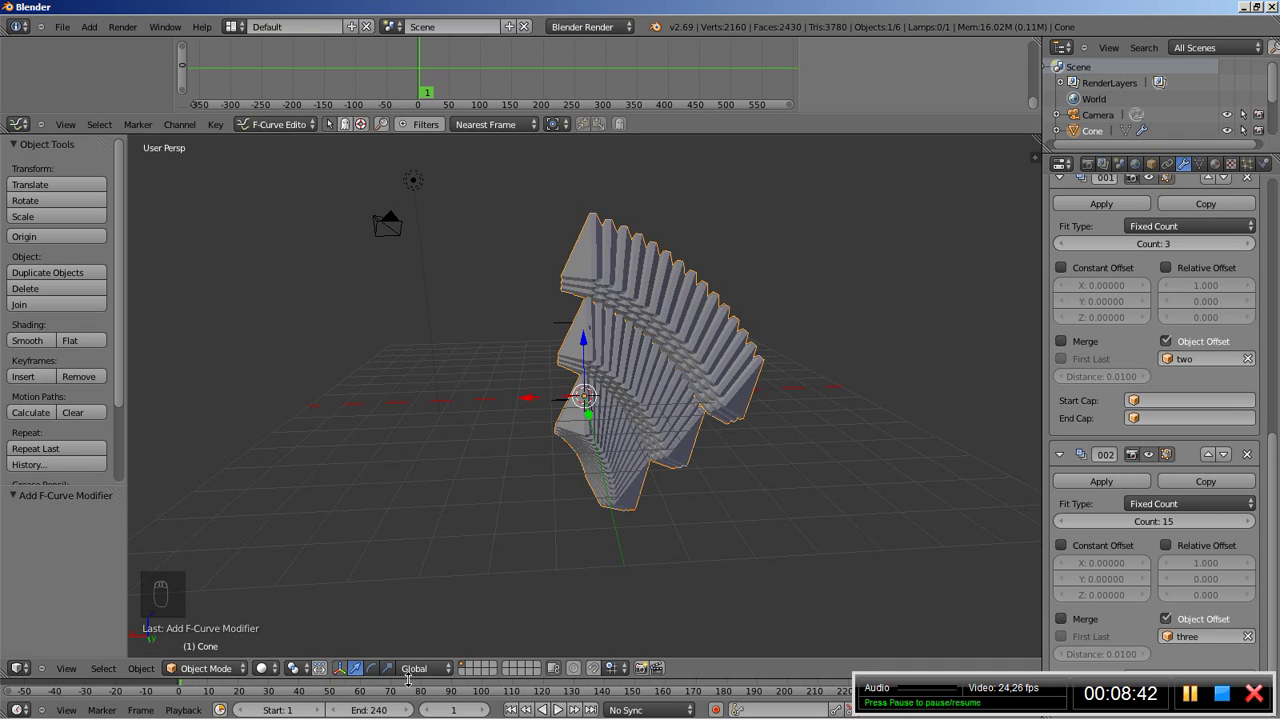
left_click_drag(408, 680, 408, 666)
middle_click_drag(476, 385, 449, 453)
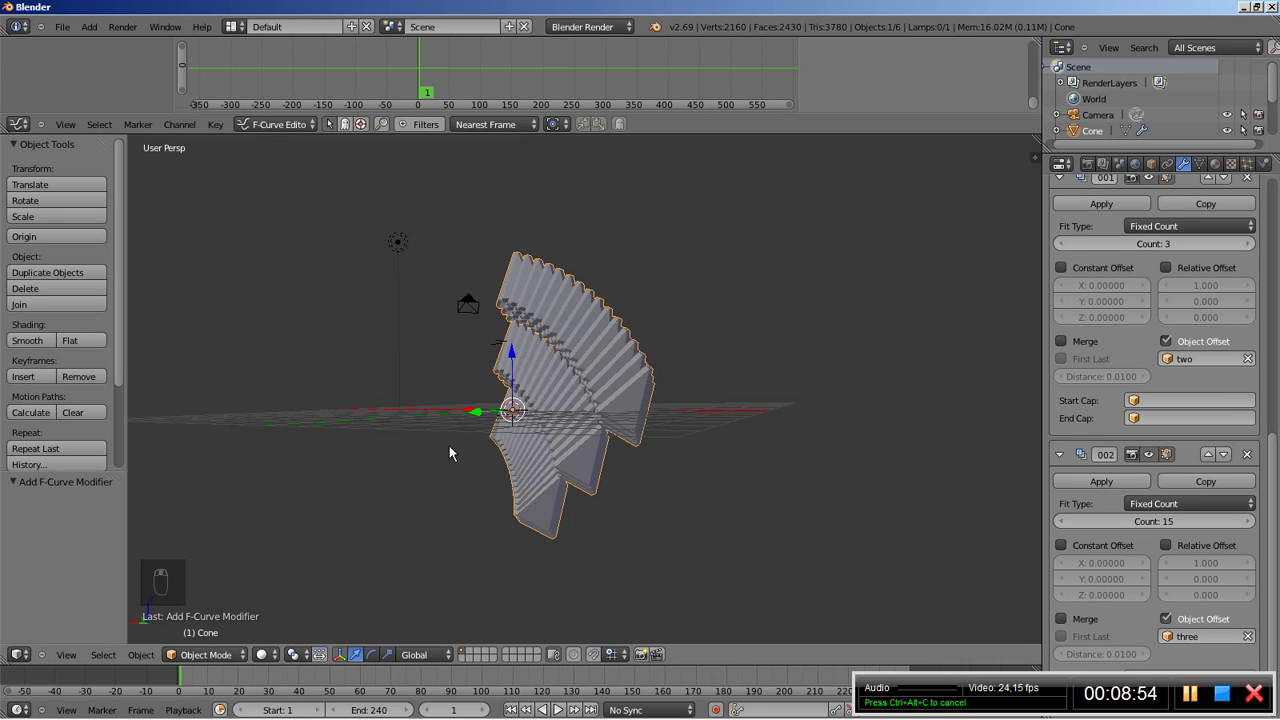
key("ctrl+alt+KP_0")
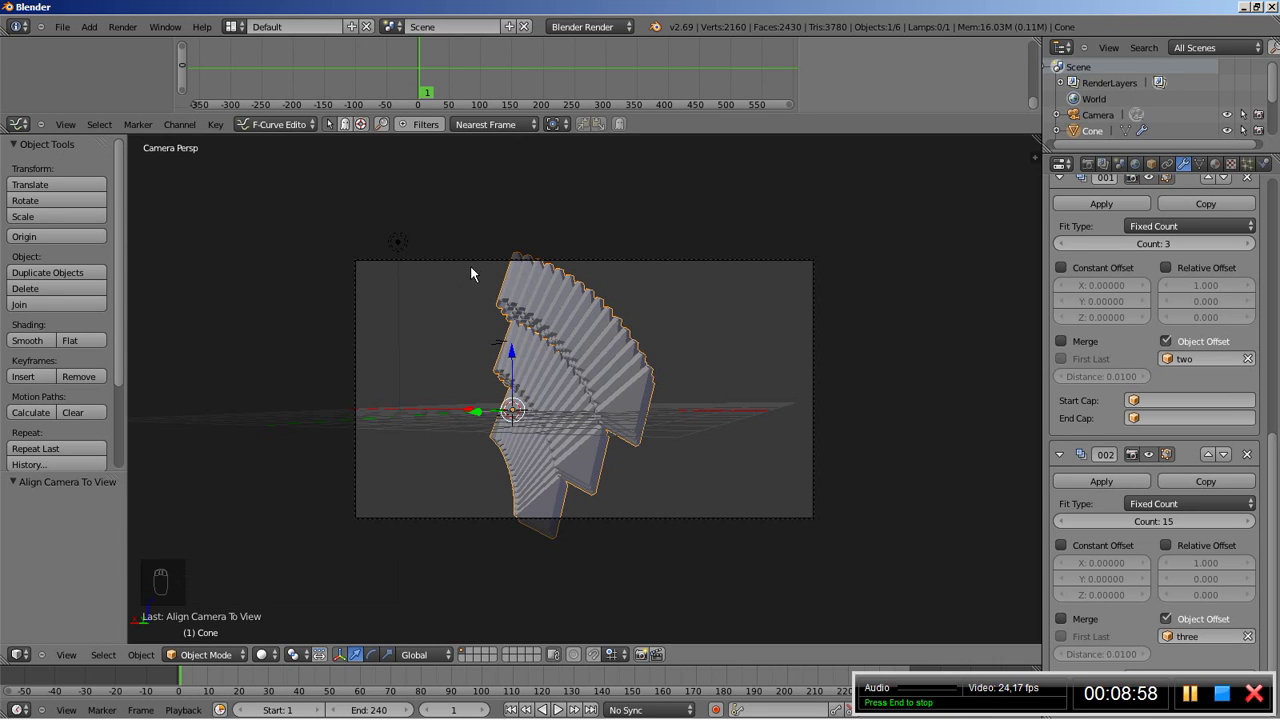
Step: Move the camera about 2.03 along Y and about -0.79 along X, and insert a LocRot keyframe for it at frame 1
right_click(714, 260)
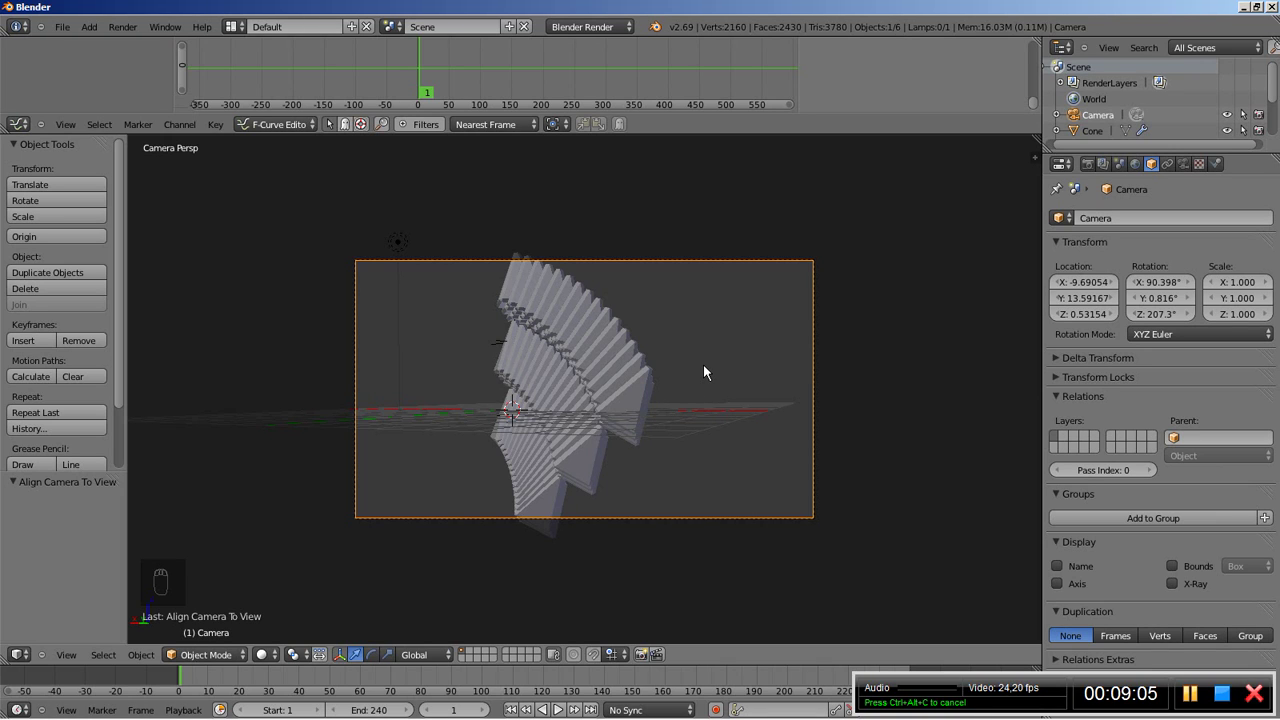
key("g")
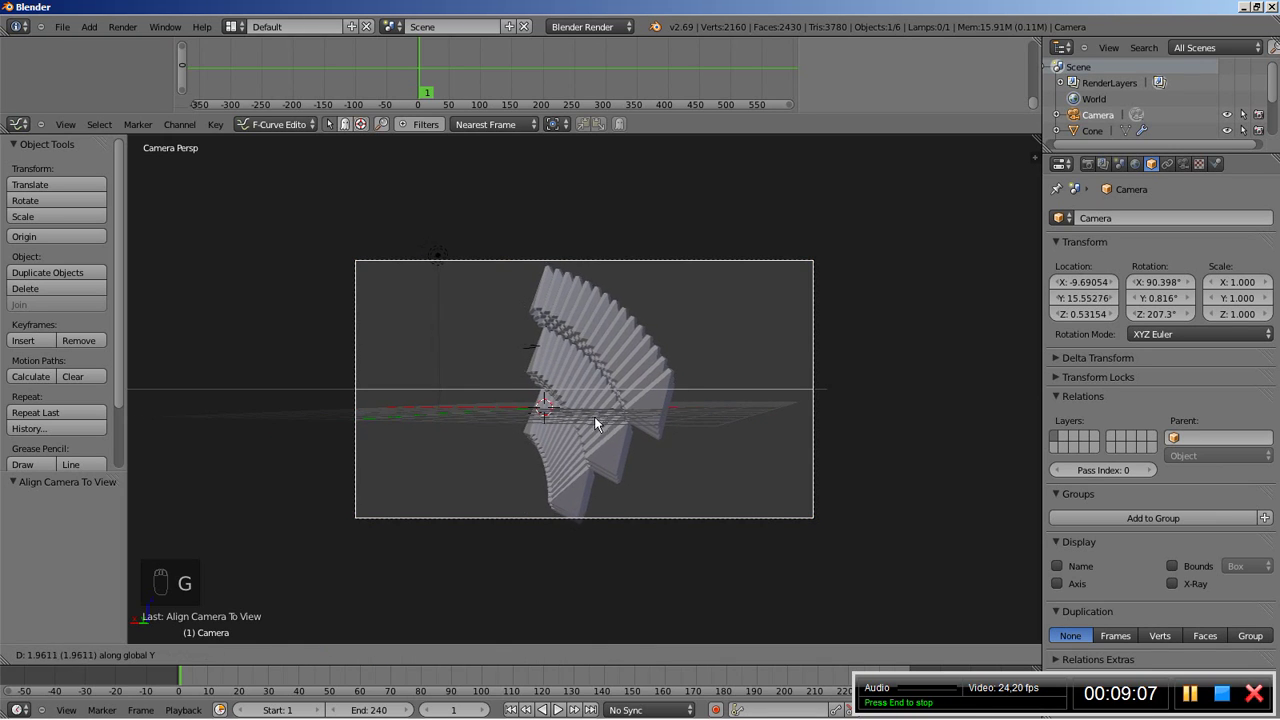
left_click(579, 422)
key("g")
key("x")
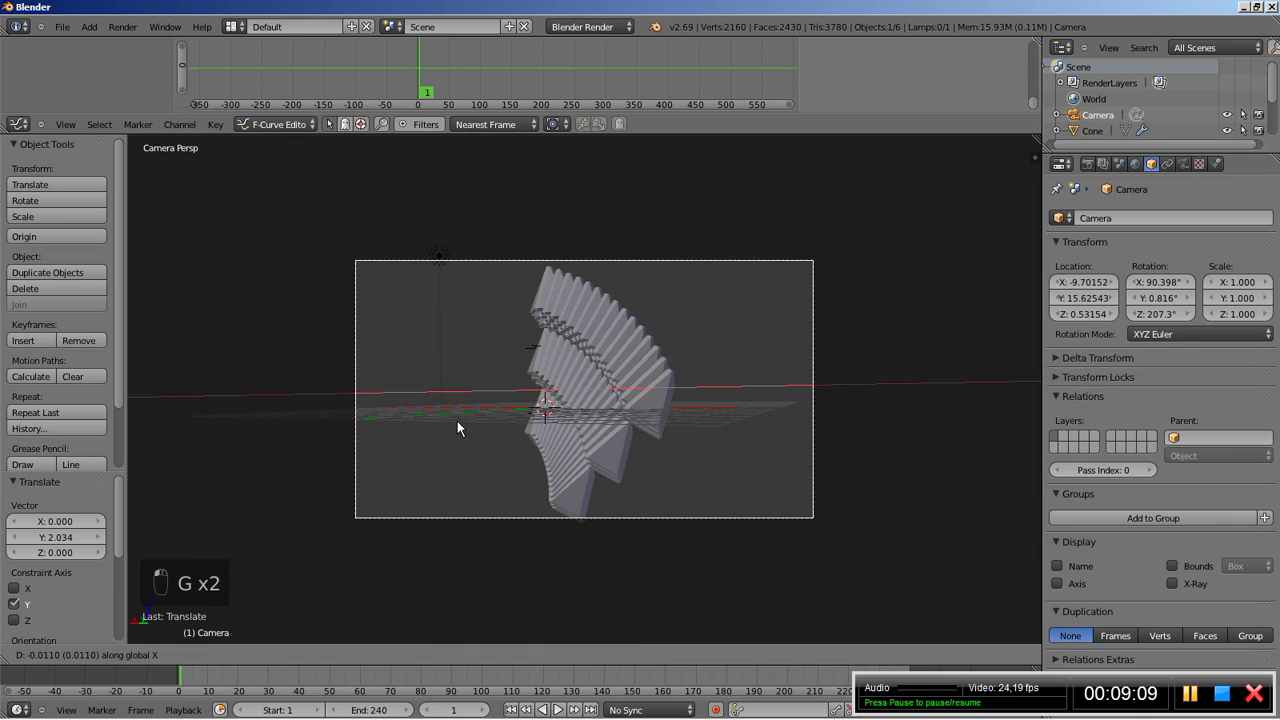
left_click(518, 438)
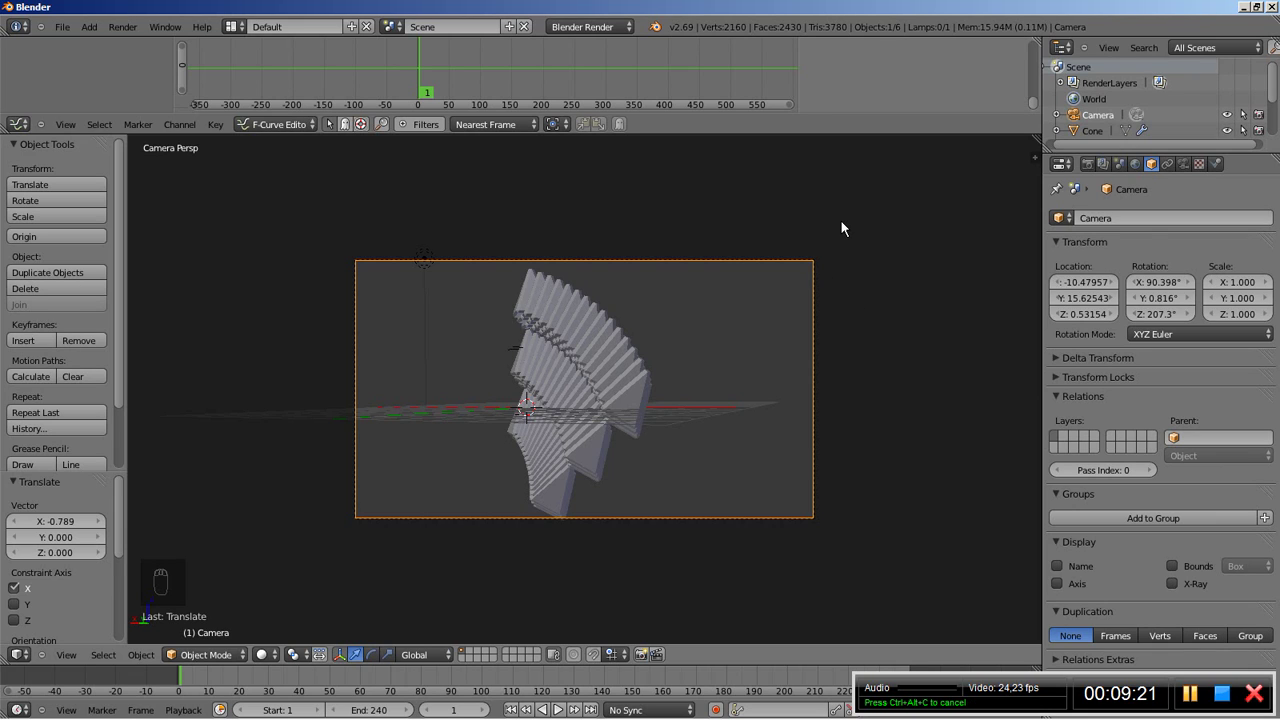
key("i")
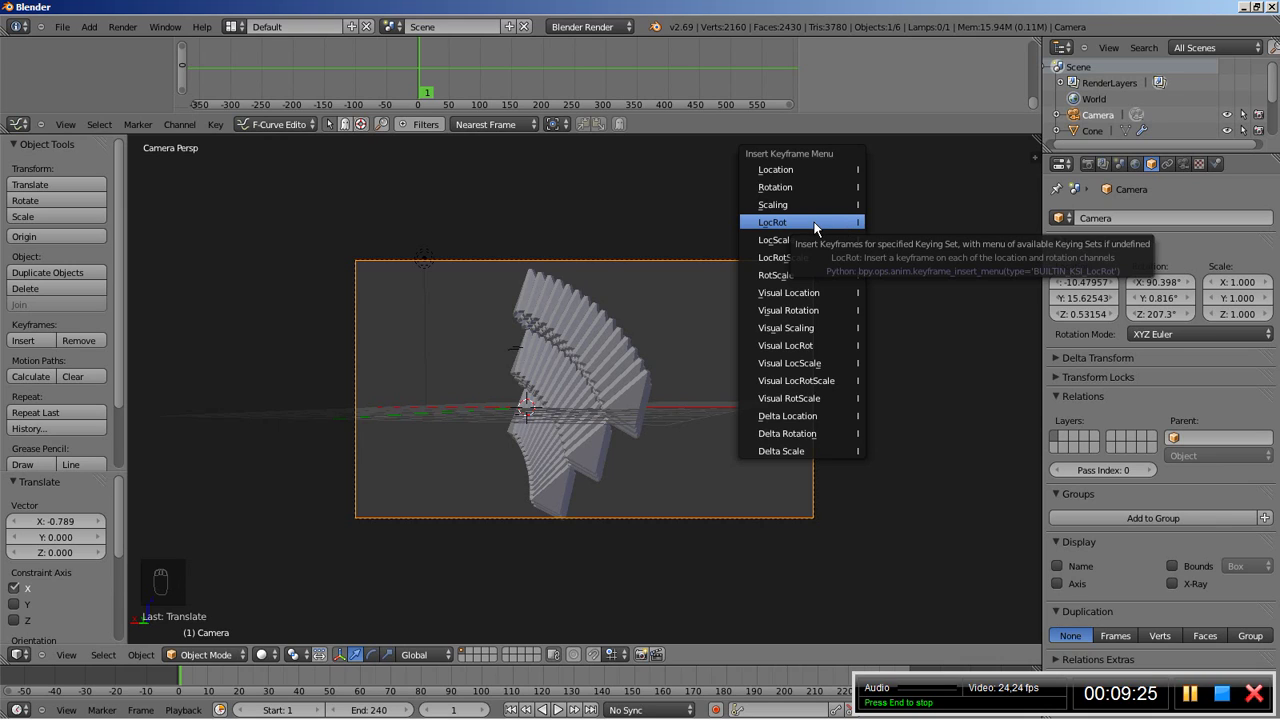
left_click(814, 224)
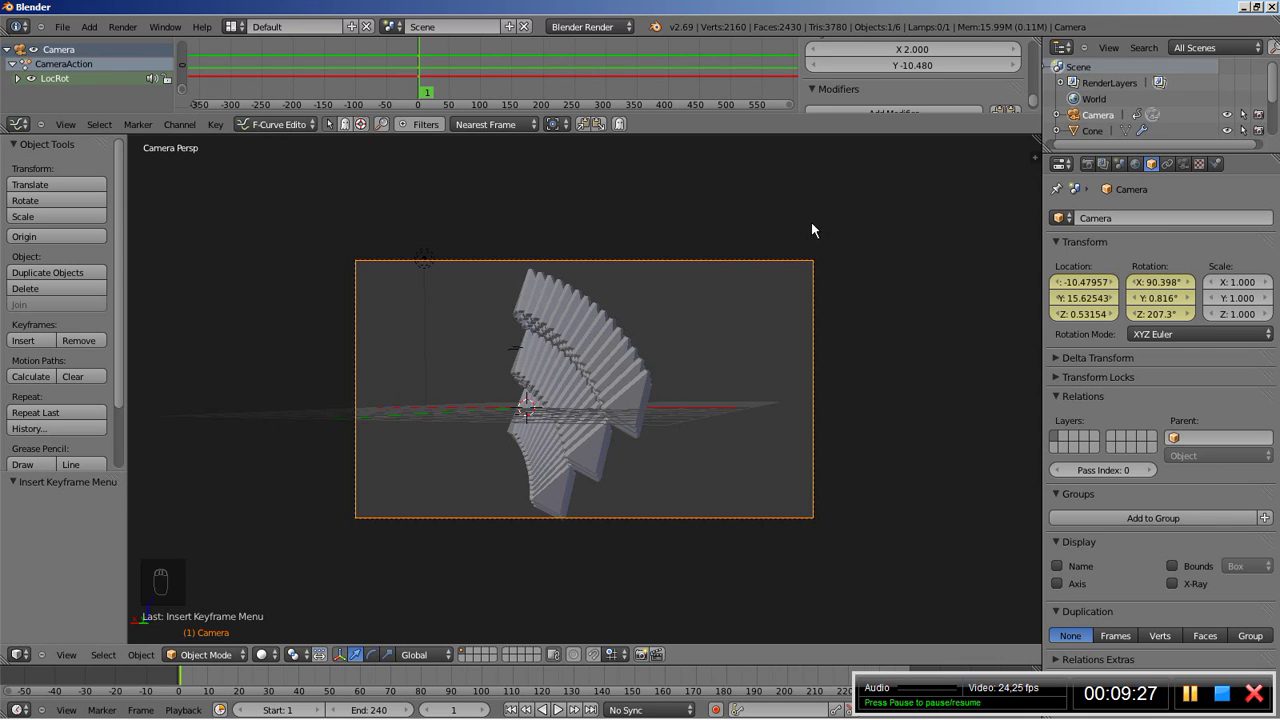
Step: At frame 30, align the camera to a raised view of the scattered cones and insert a LocRot keyframe
left_click_drag(185, 680, 268, 690)
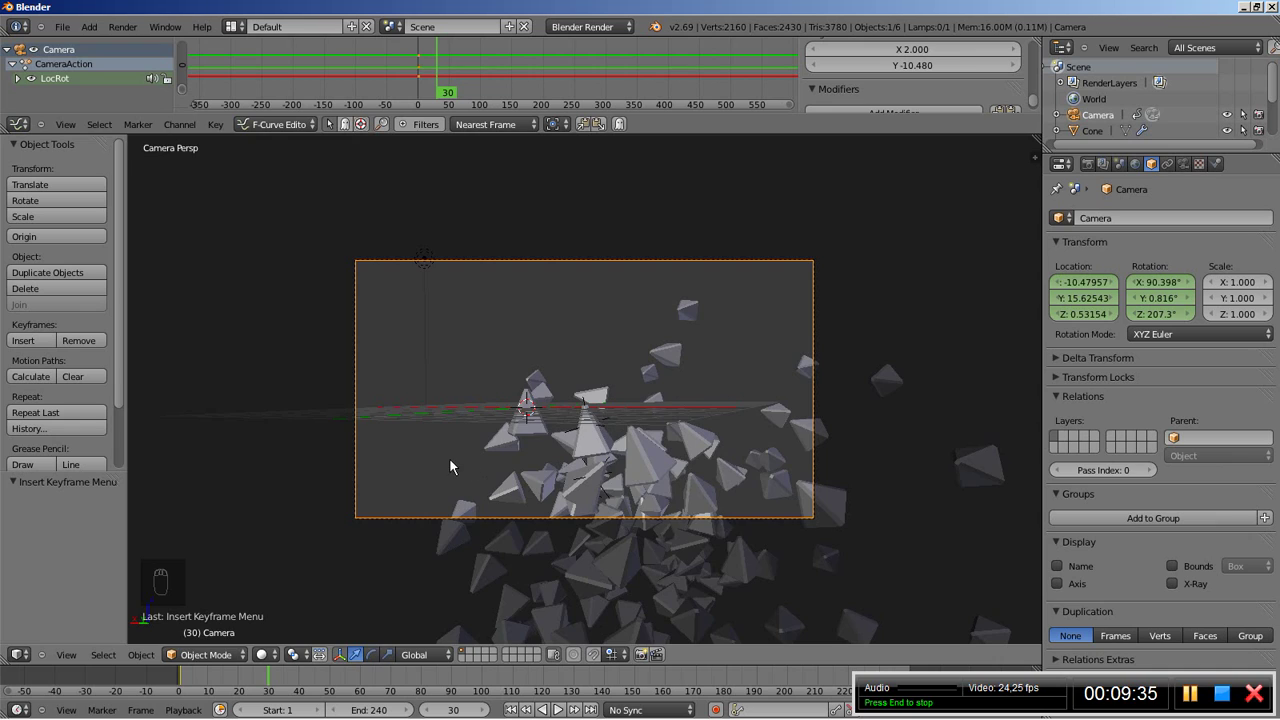
middle_click_drag(450, 467, 517, 460)
scroll(516, 459, "down", 1)
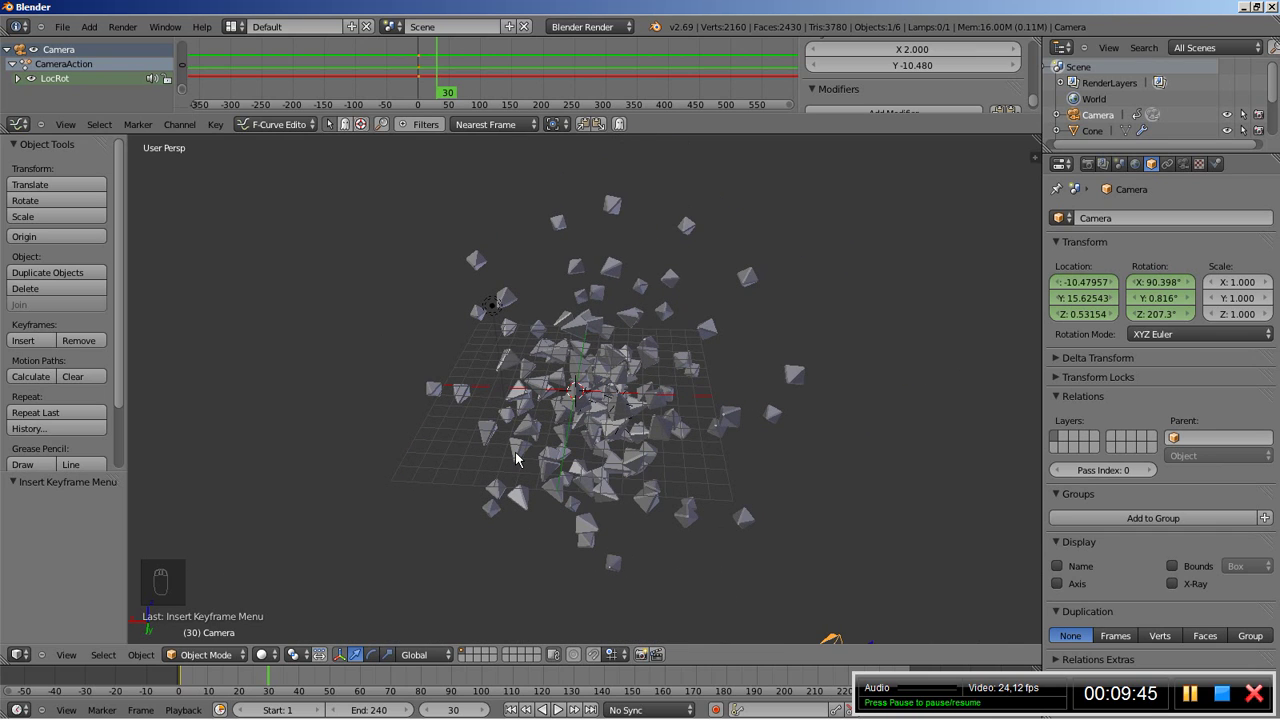
key("ctrl+alt+KP_0")
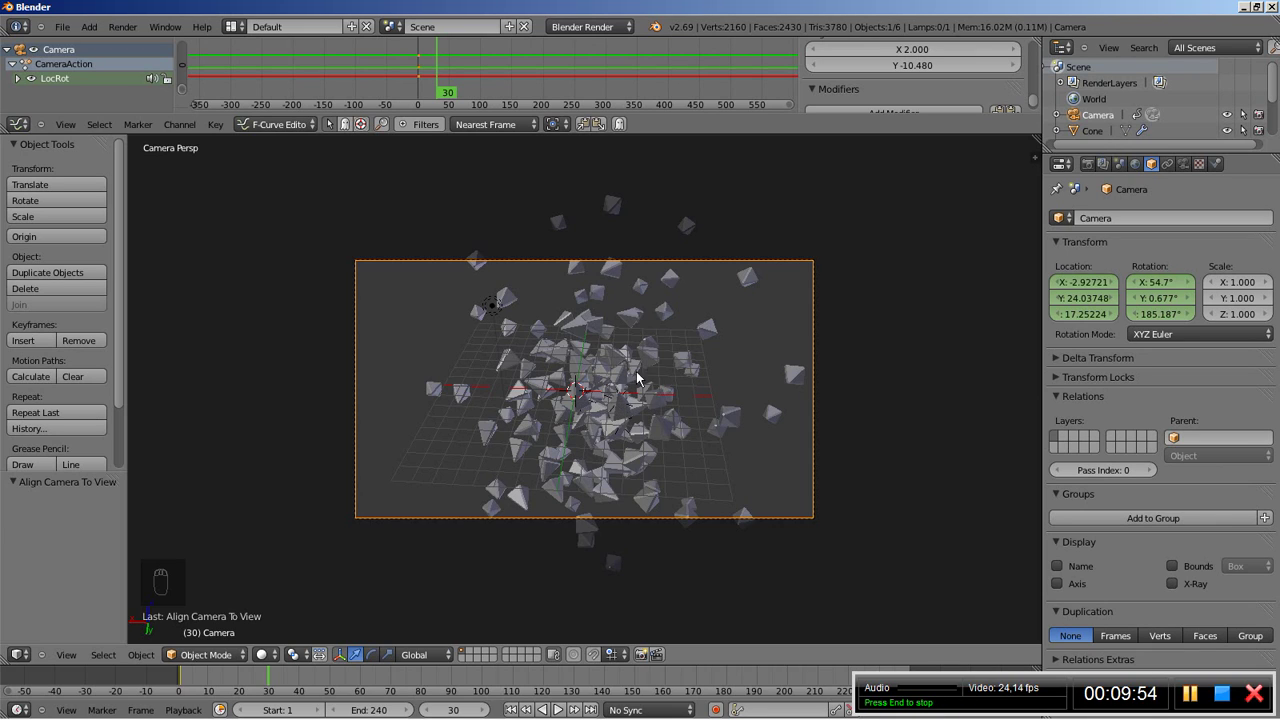
key("i")
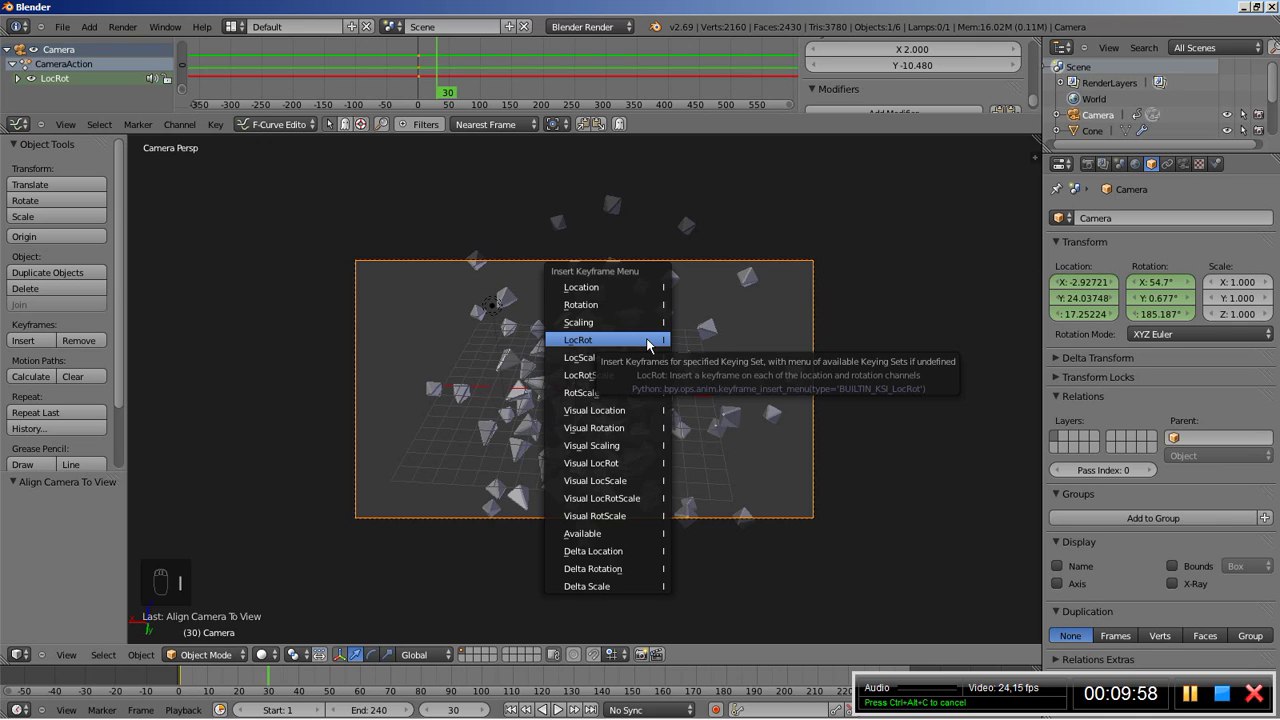
left_click(647, 344)
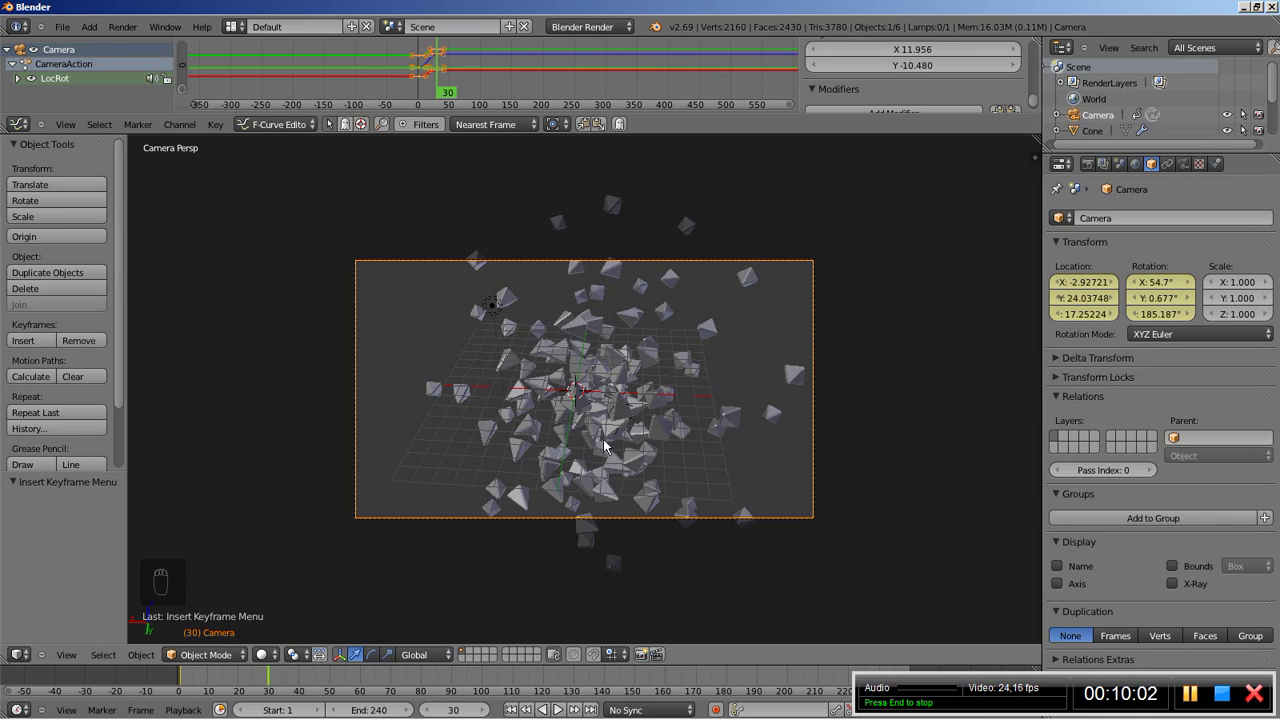
Step: Go to frame 60, view the cones from higher above, and set the camera's clipping end to 300
left_click_drag(269, 683, 365, 683)
middle_click_drag(575, 450, 537, 512)
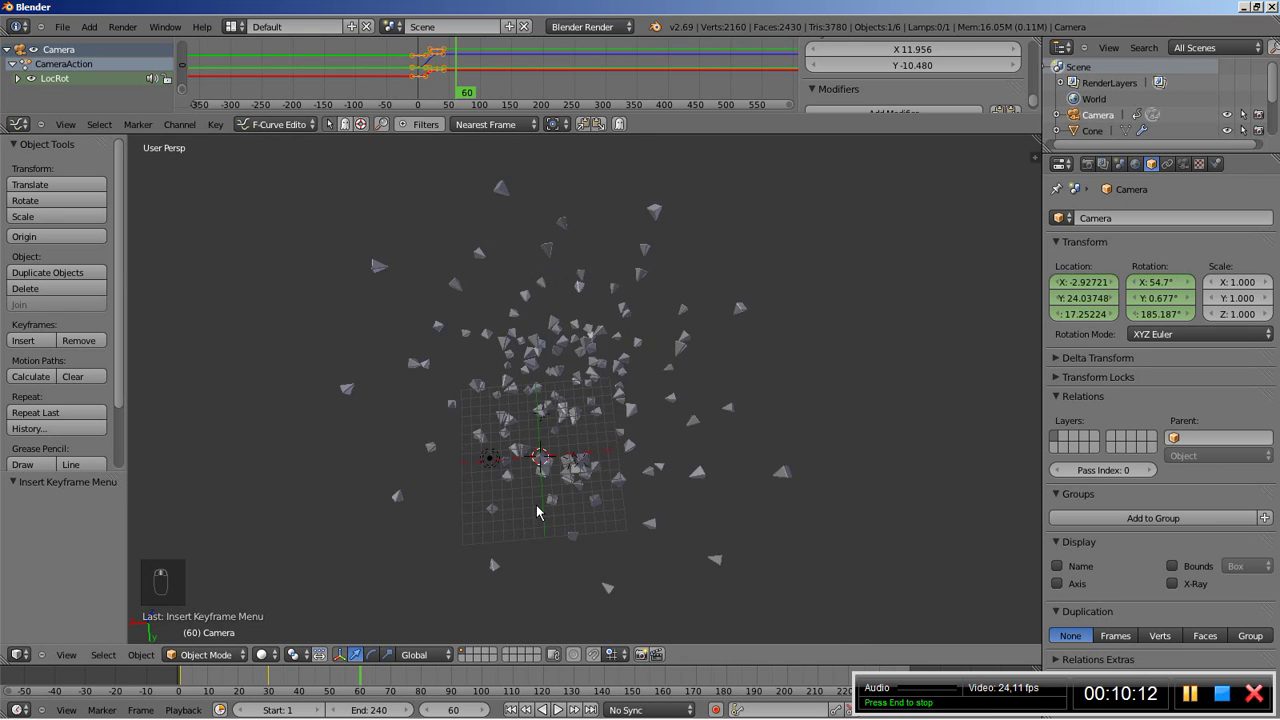
left_click(1183, 165)
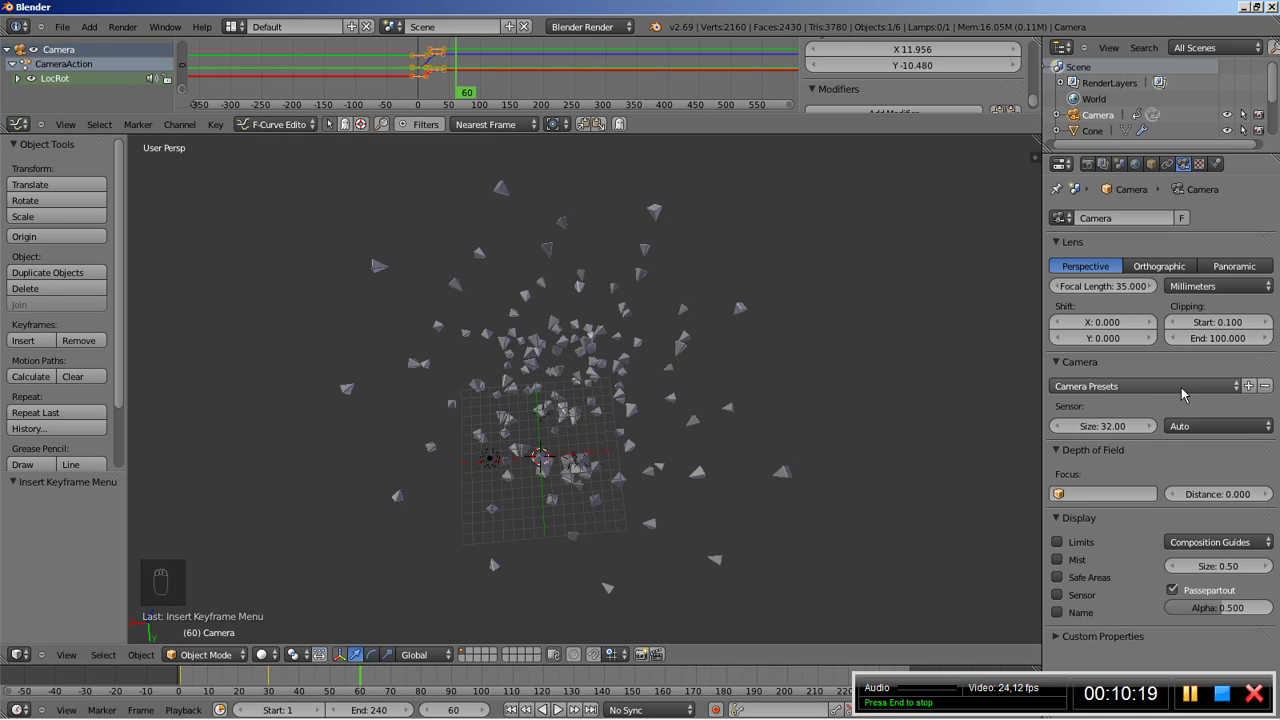
left_click(1212, 338)
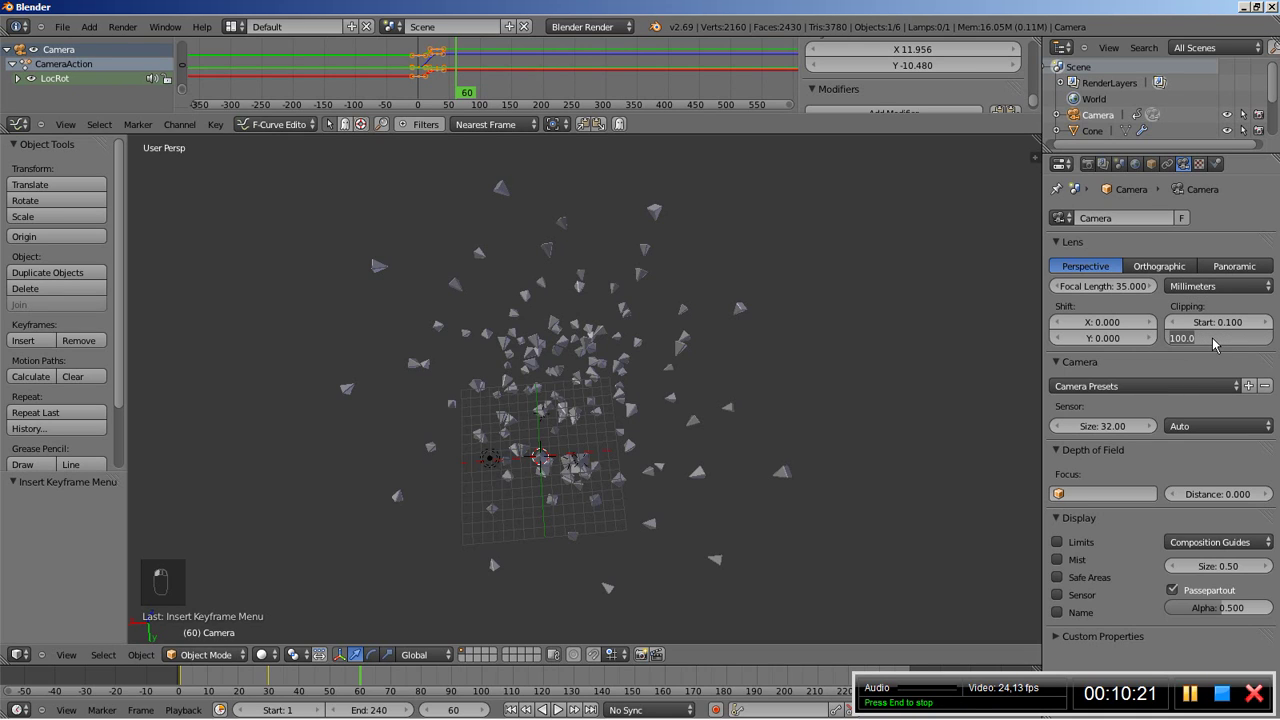
type("00")
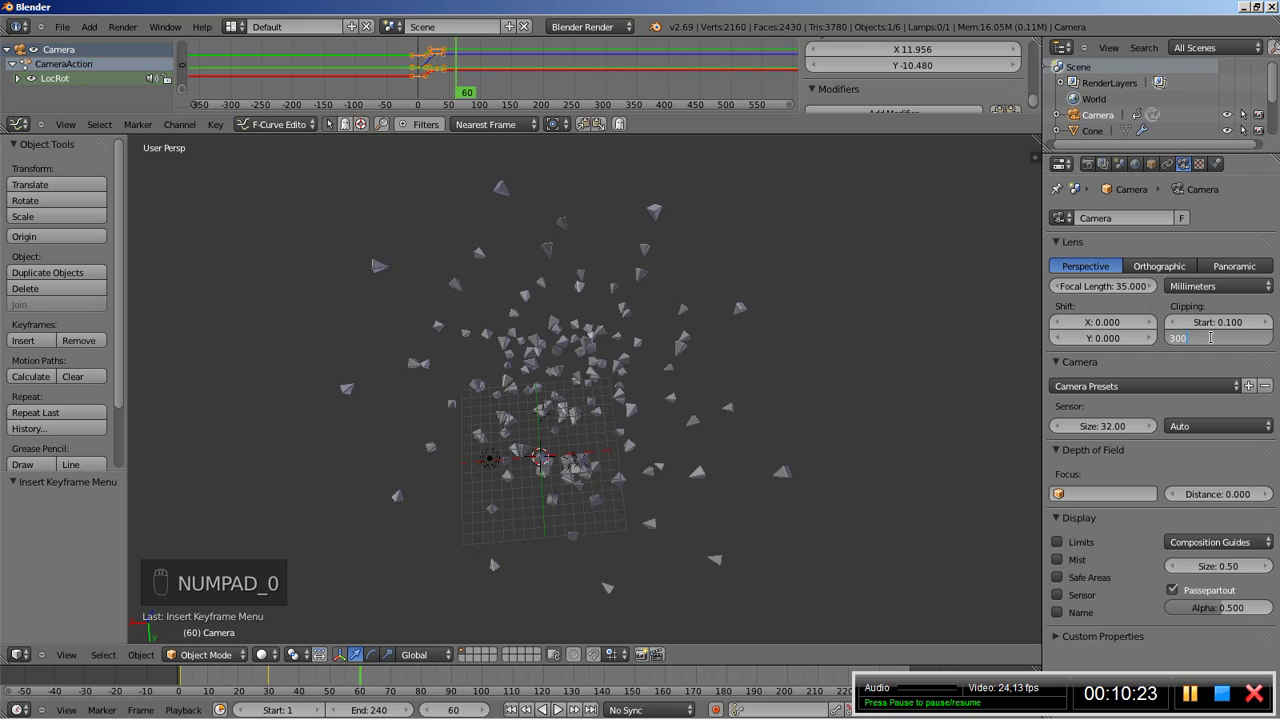
key("Return")
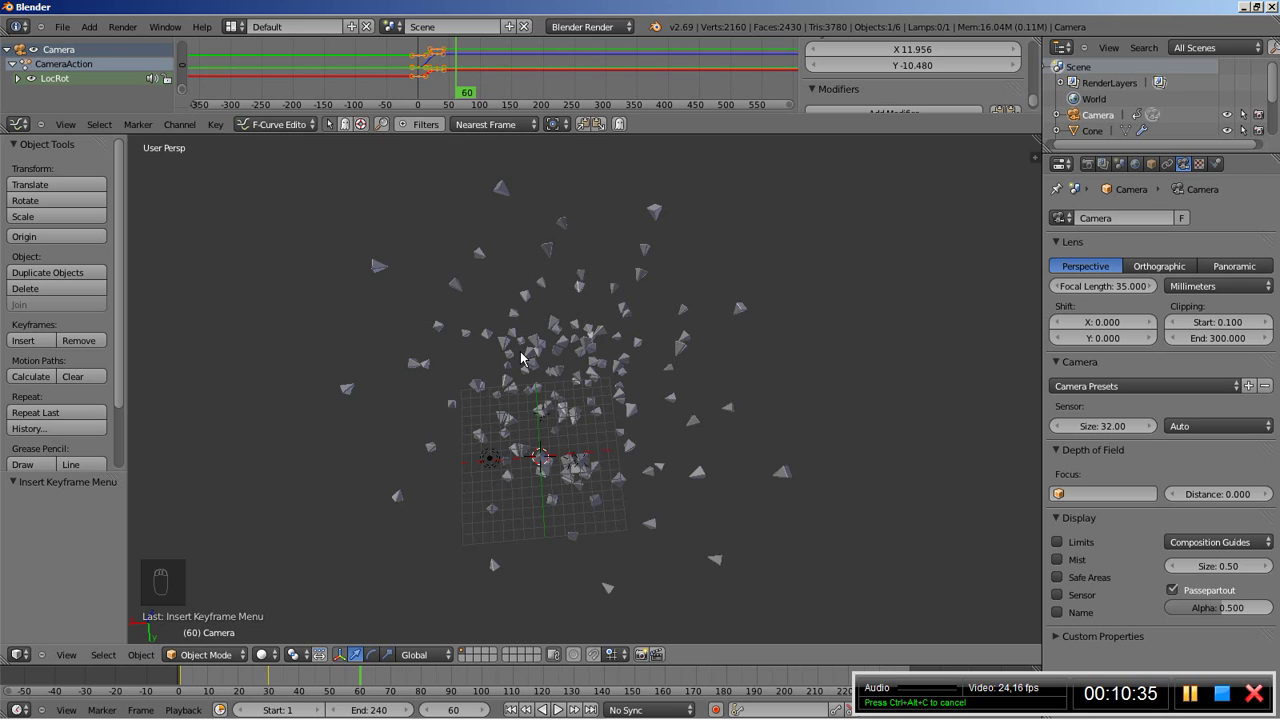
Step: Align the camera to the current high view of the cones and insert a LocRot keyframe for it at frame 60
key("ctrl+alt+KP_0")
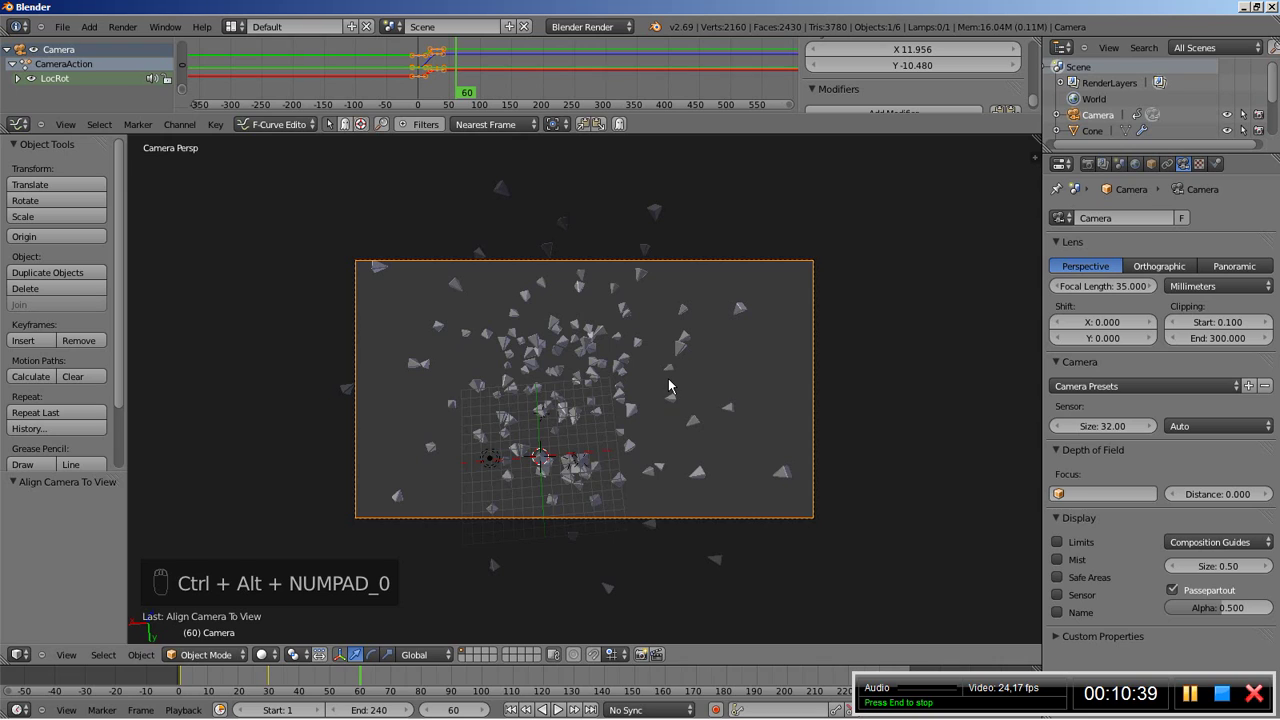
key("i")
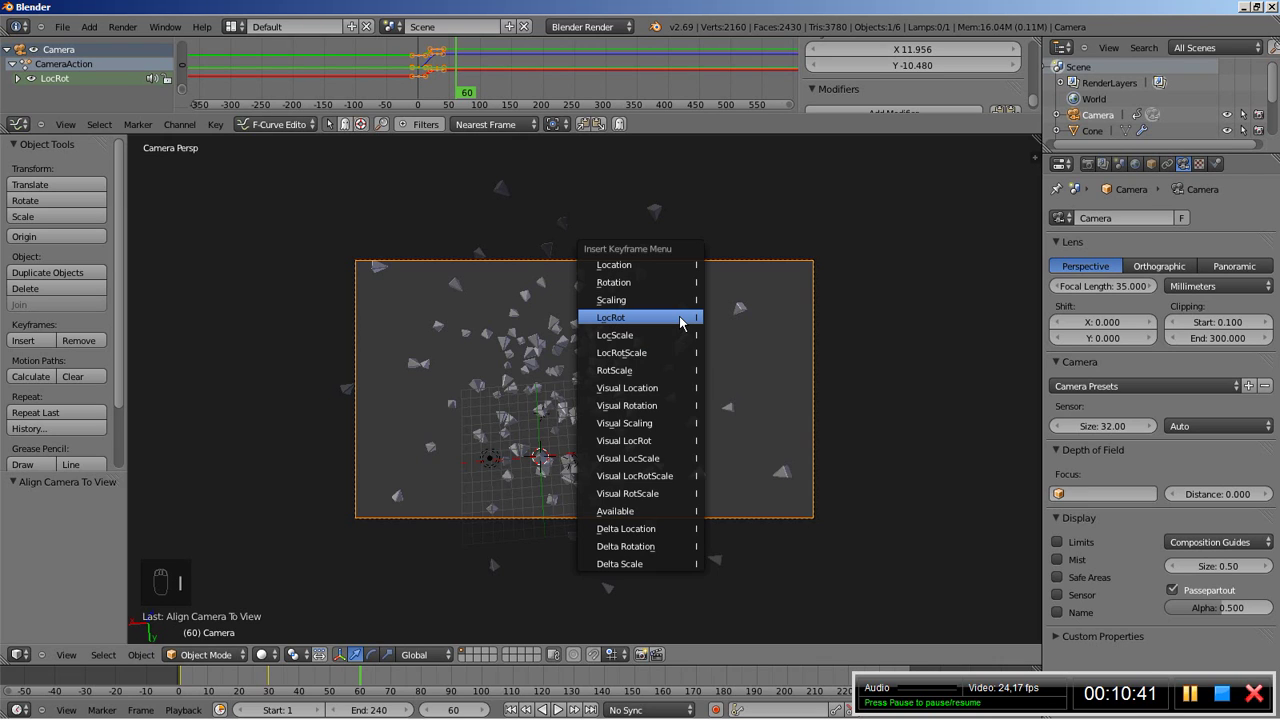
left_click(680, 322)
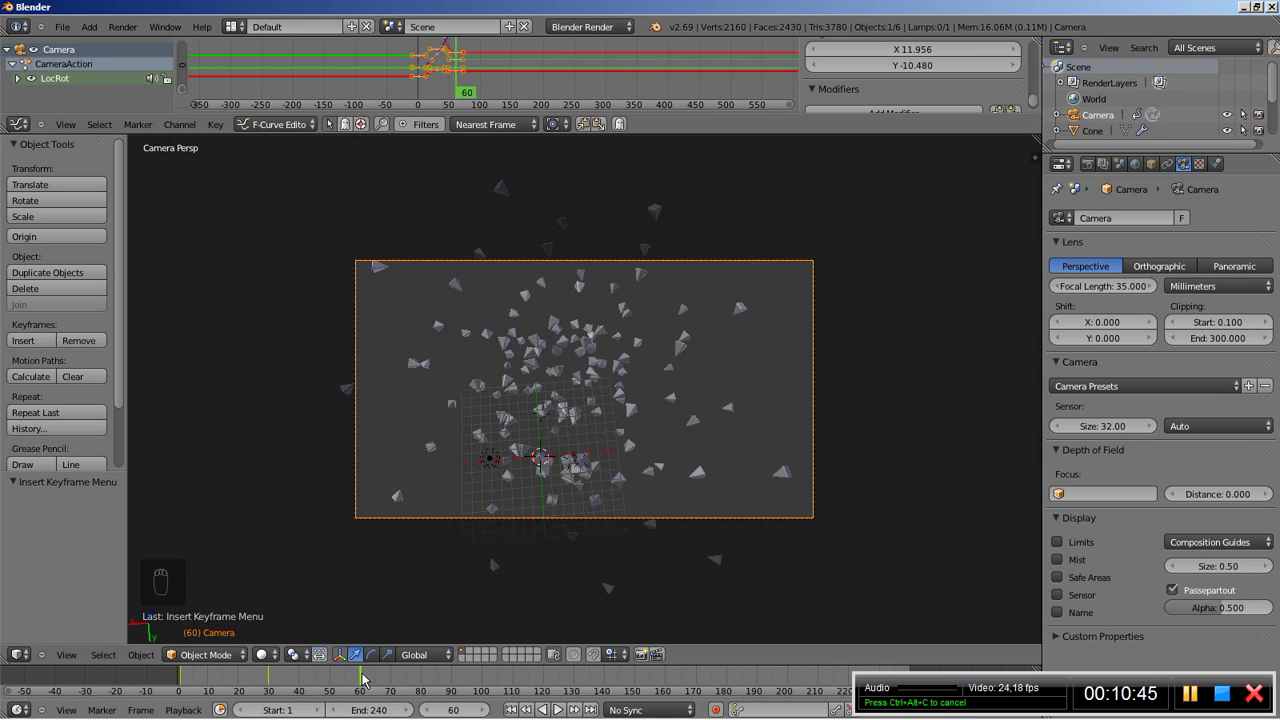
Step: At frame 90, align the camera to an oblique view framing the whole curved trail of cones
left_click_drag(362, 680, 451, 688)
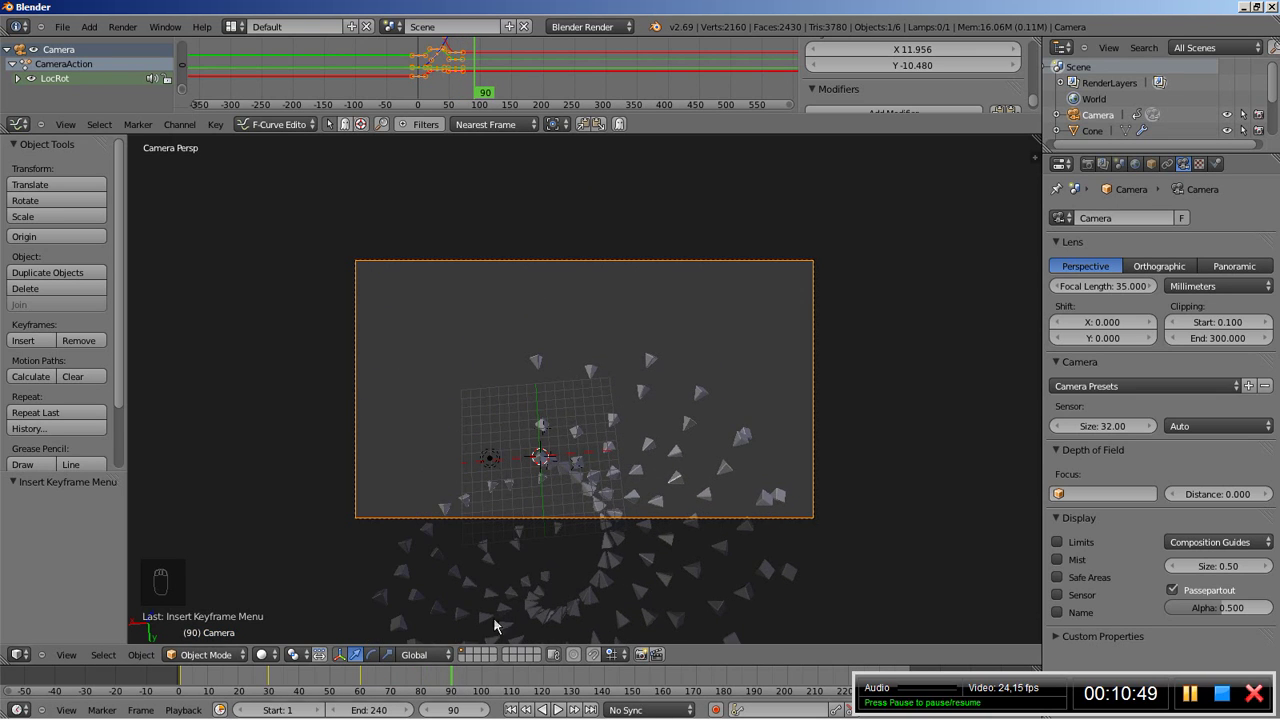
middle_click_drag(494, 620, 641, 467)
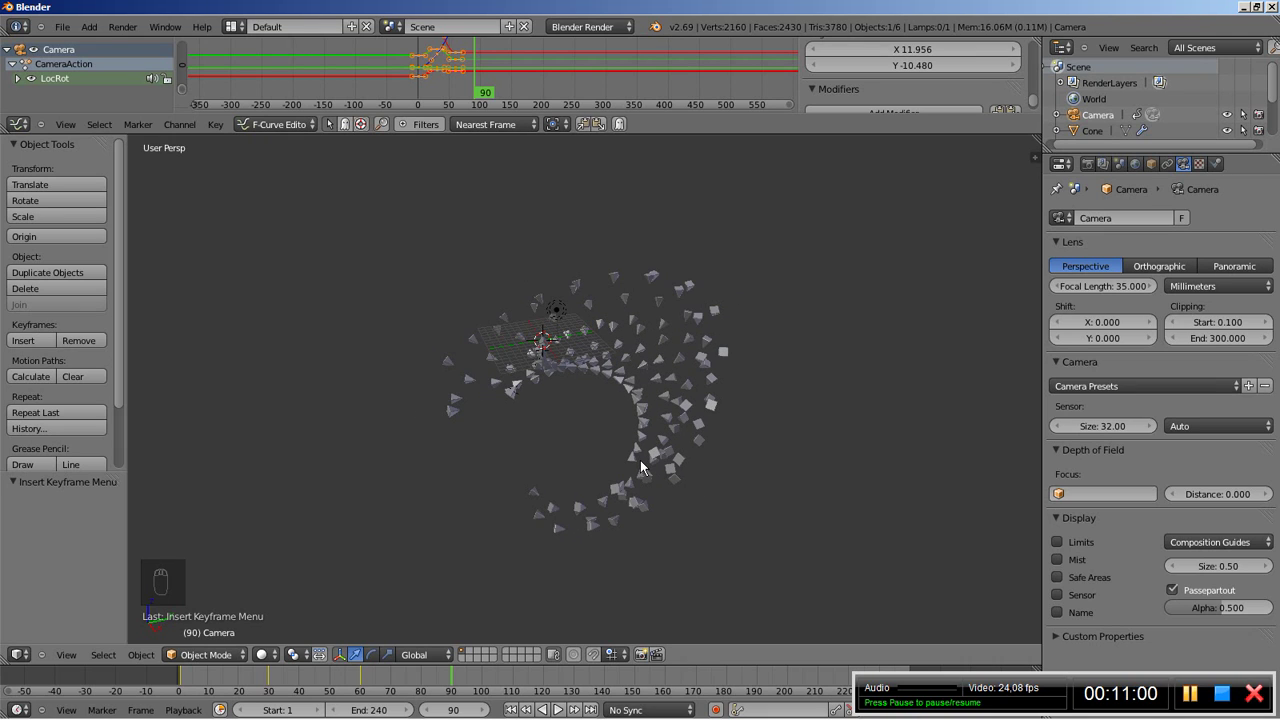
key("ctrl+alt+KP_0")
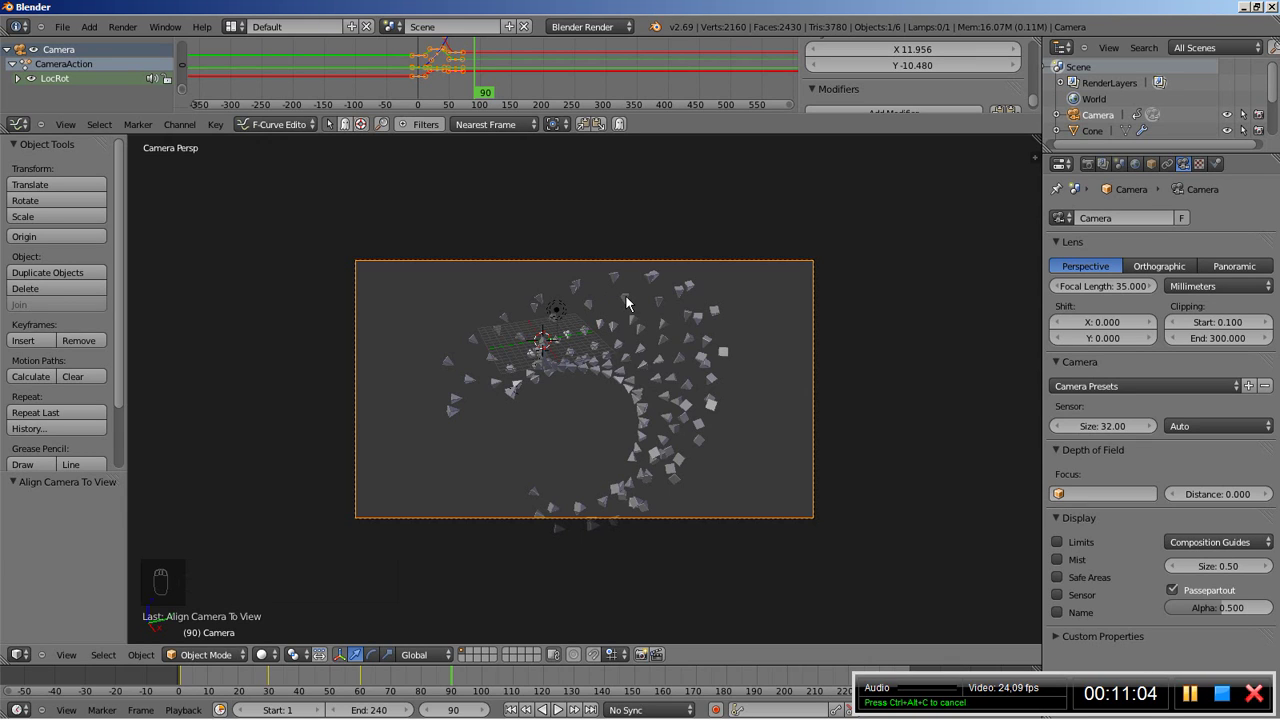
Step: Move the camera about -2.24 along Z and insert a LocRot keyframe for it at frame 90
key("g")
key("z")
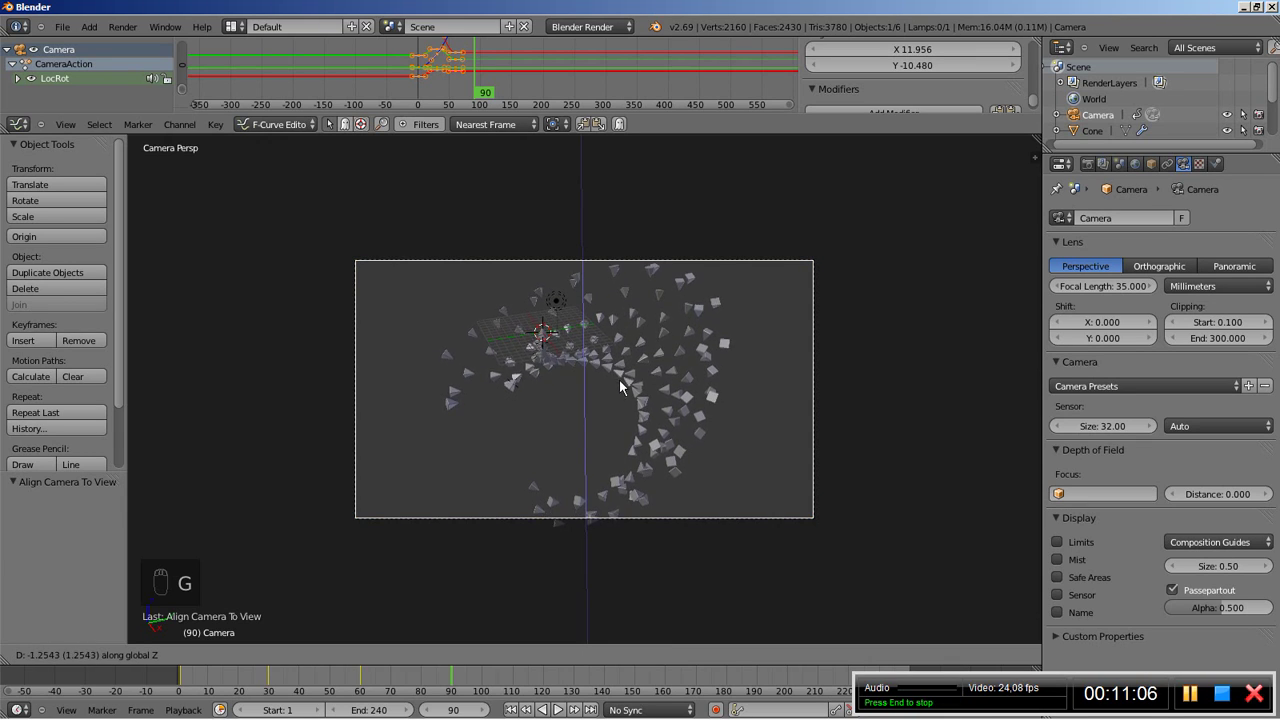
left_click(615, 441)
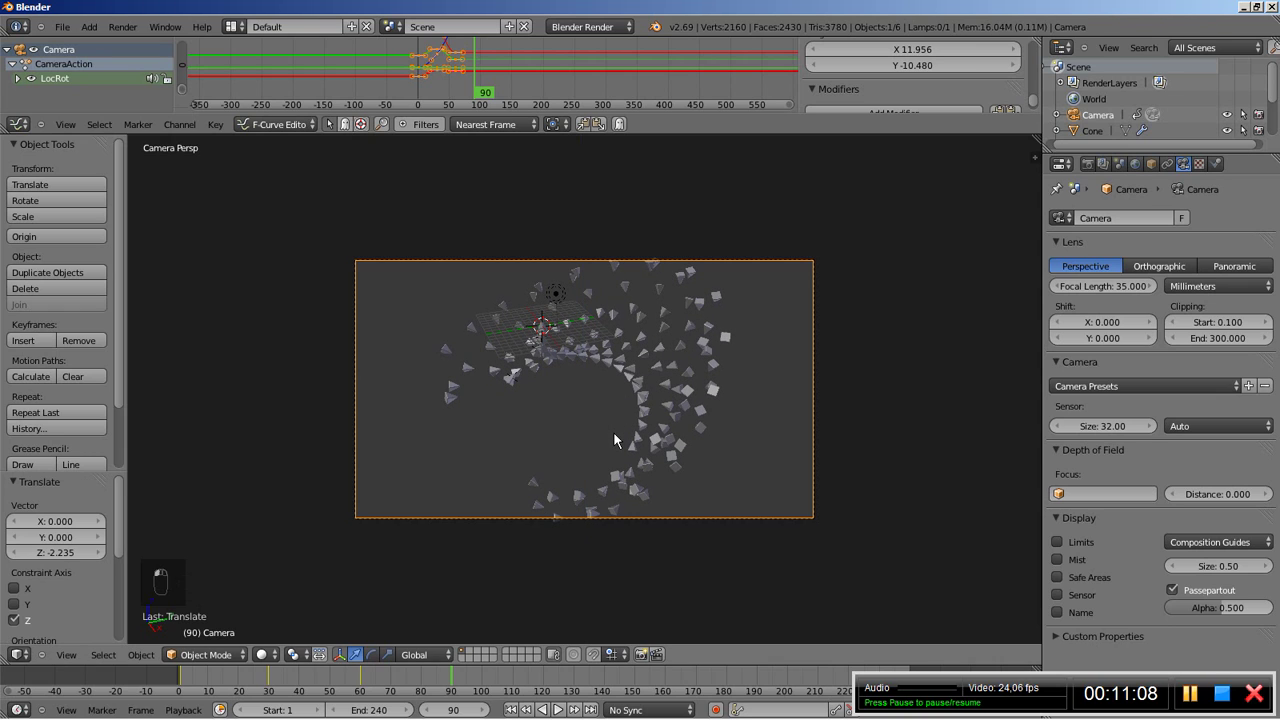
key("i")
left_click(596, 272)
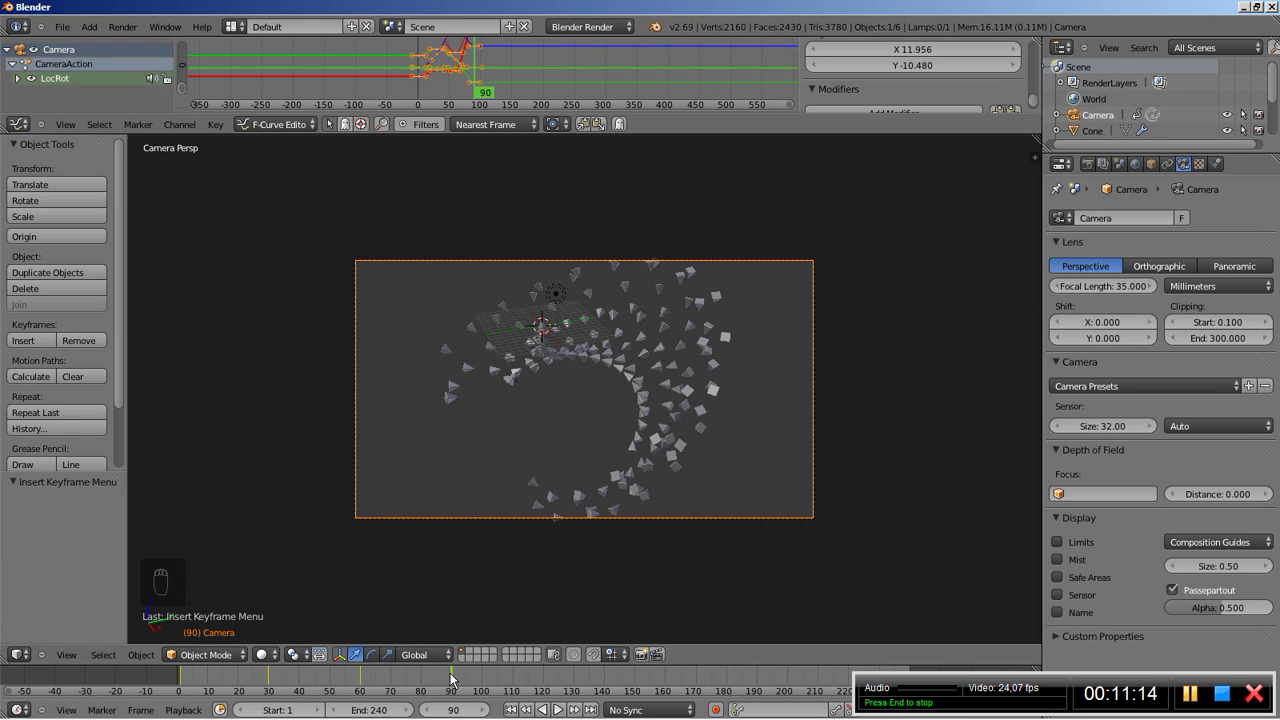
Step: At frame 120, align the camera to a closer view facing the radial cone cluster and insert a LocRot keyframe
left_click_drag(451, 679, 543, 683)
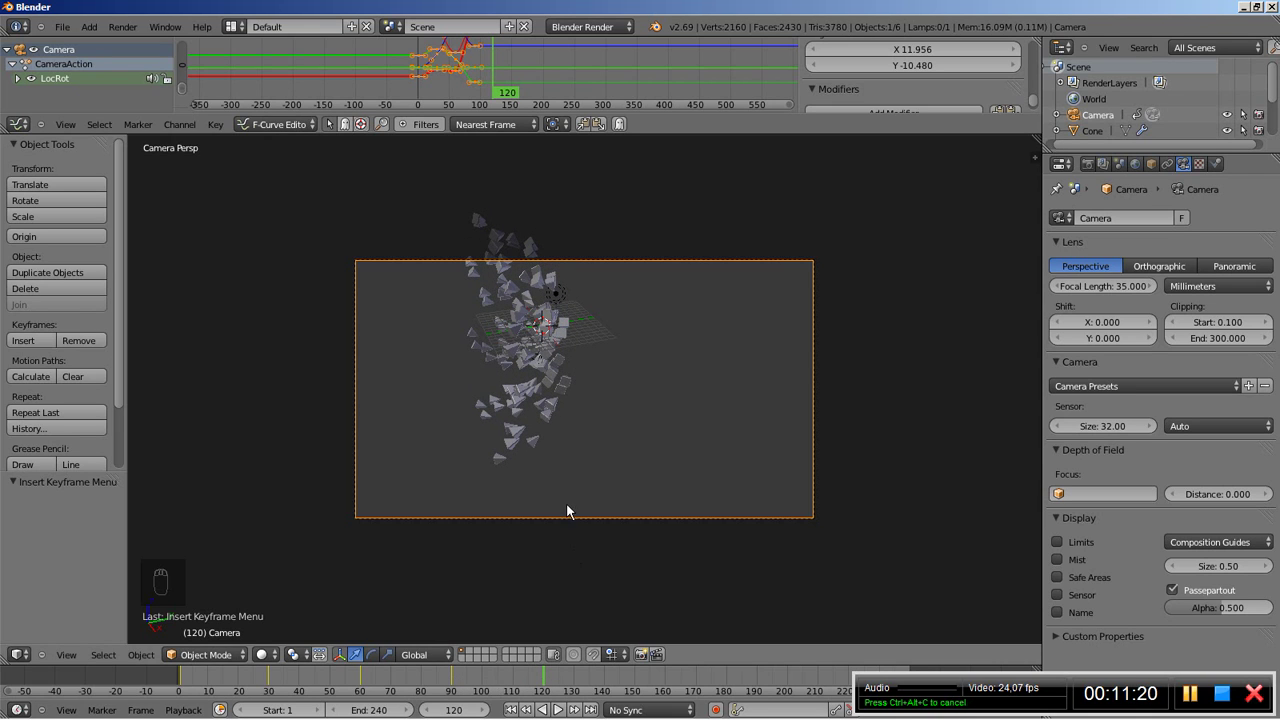
middle_click_drag(567, 510, 492, 368)
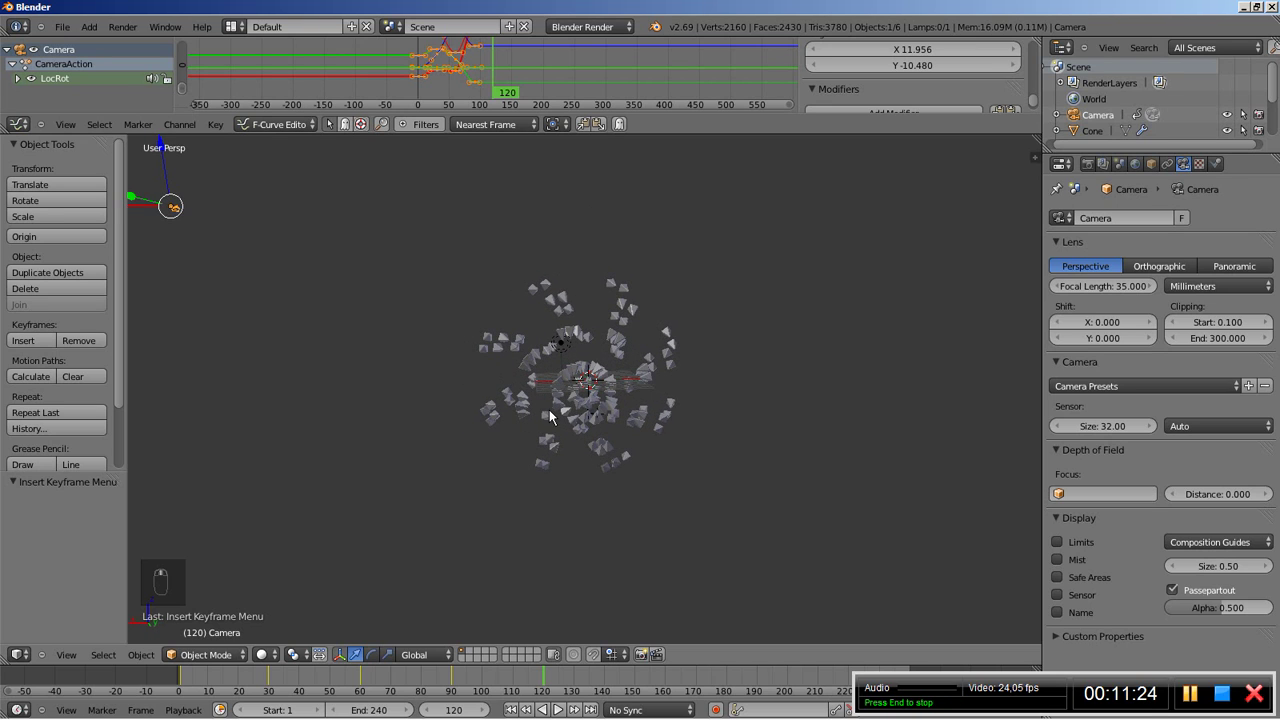
middle_click_drag(549, 418, 473, 447)
scroll(473, 447, "up", 2)
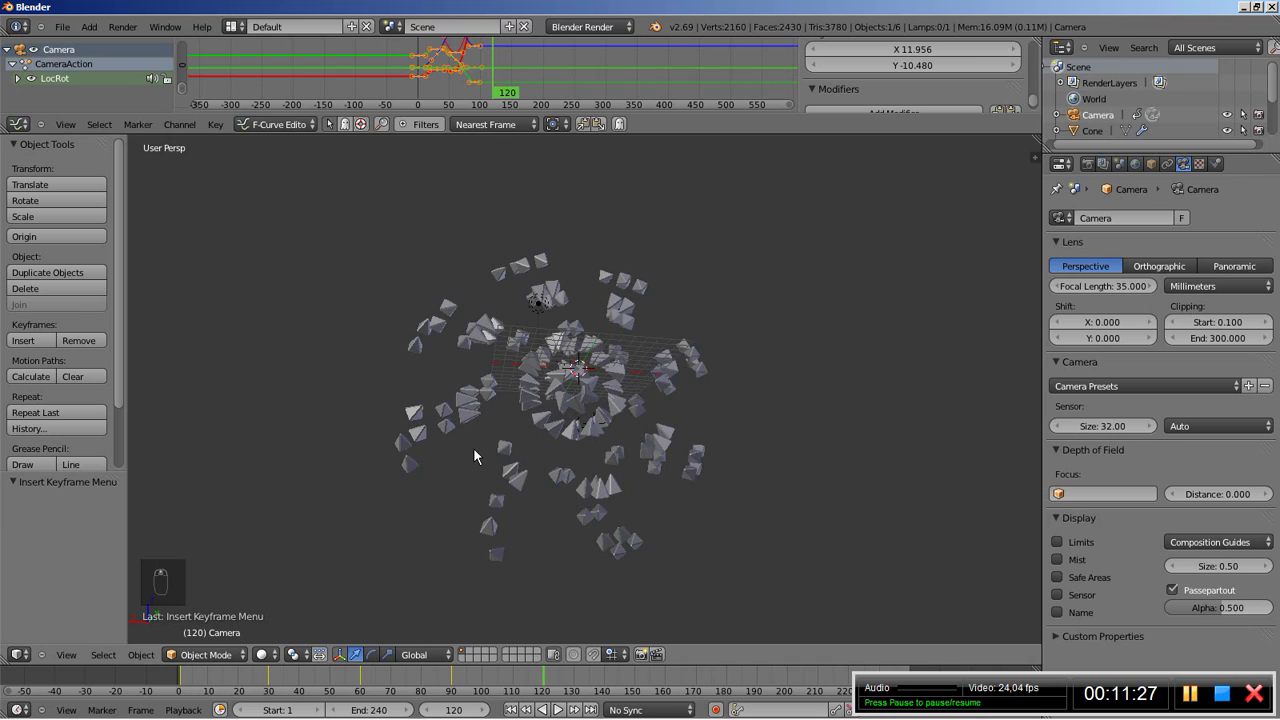
scroll(473, 447, "down", 1)
key("ctrl+alt+KP_0")
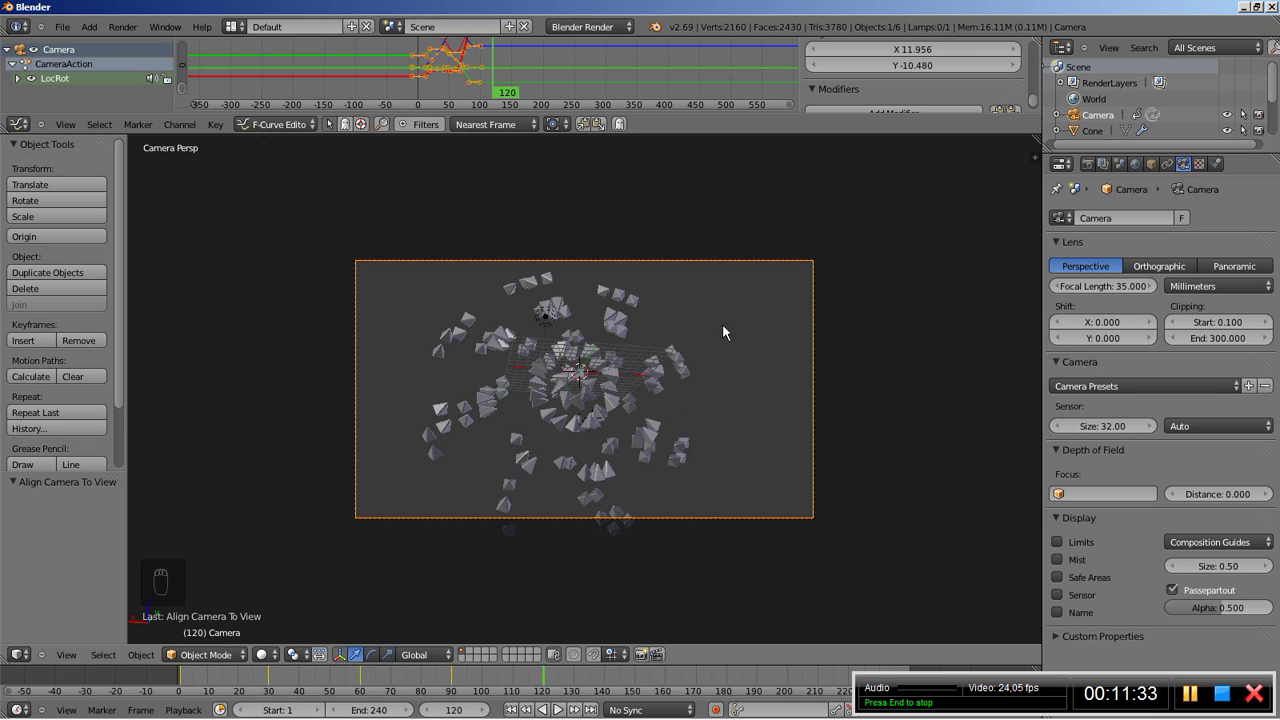
key("i")
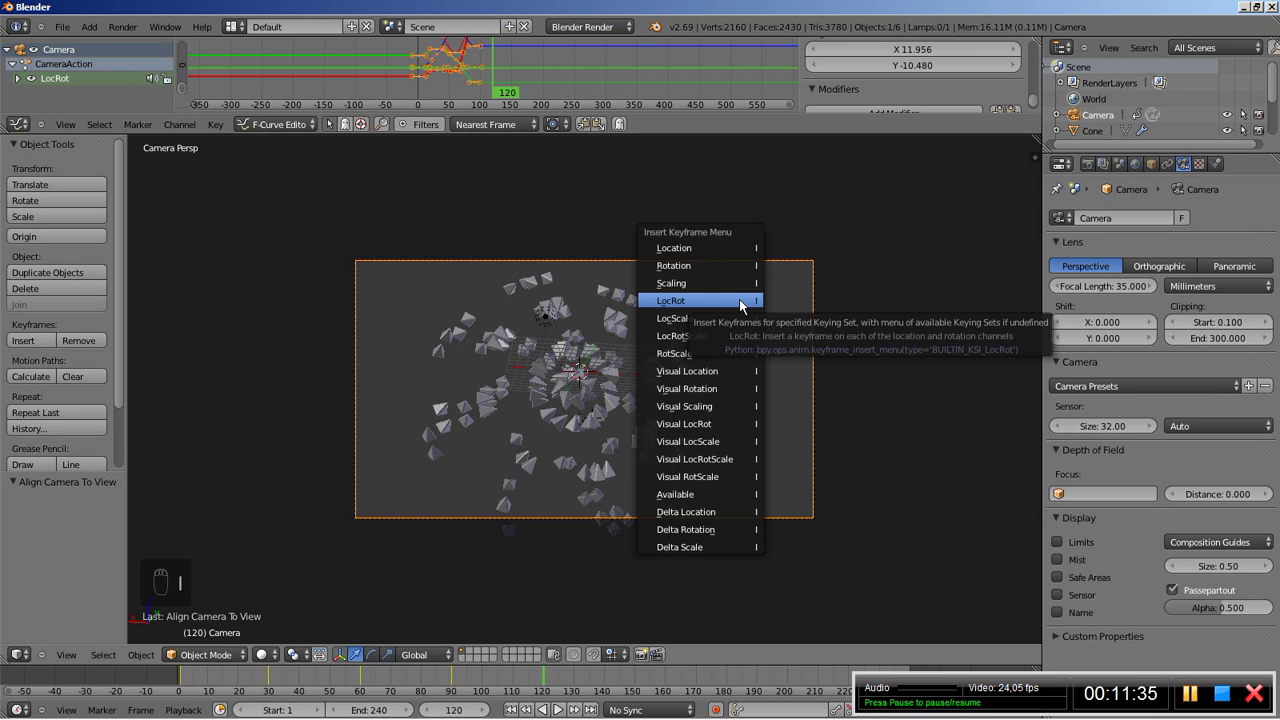
left_click(740, 302)
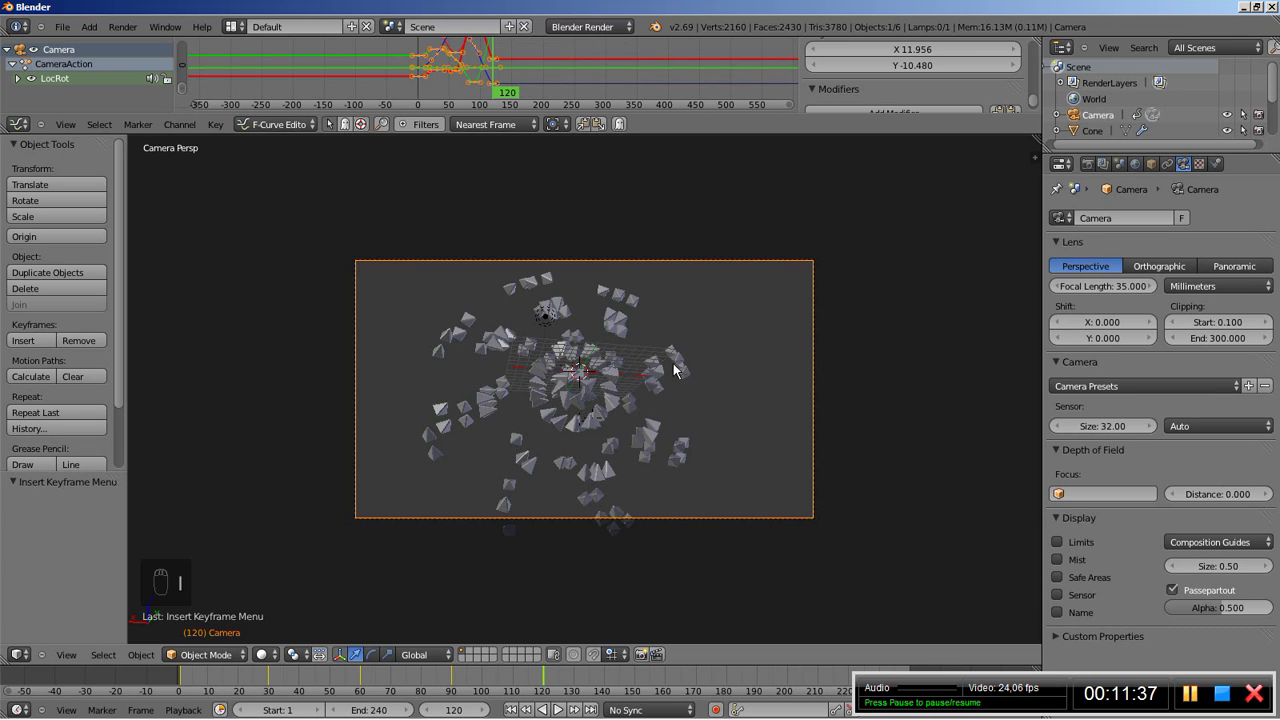
Step: At frame 150, align the camera to a side view of the arching cone stream and insert a LocRot keyframe
left_click_drag(549, 688, 637, 684)
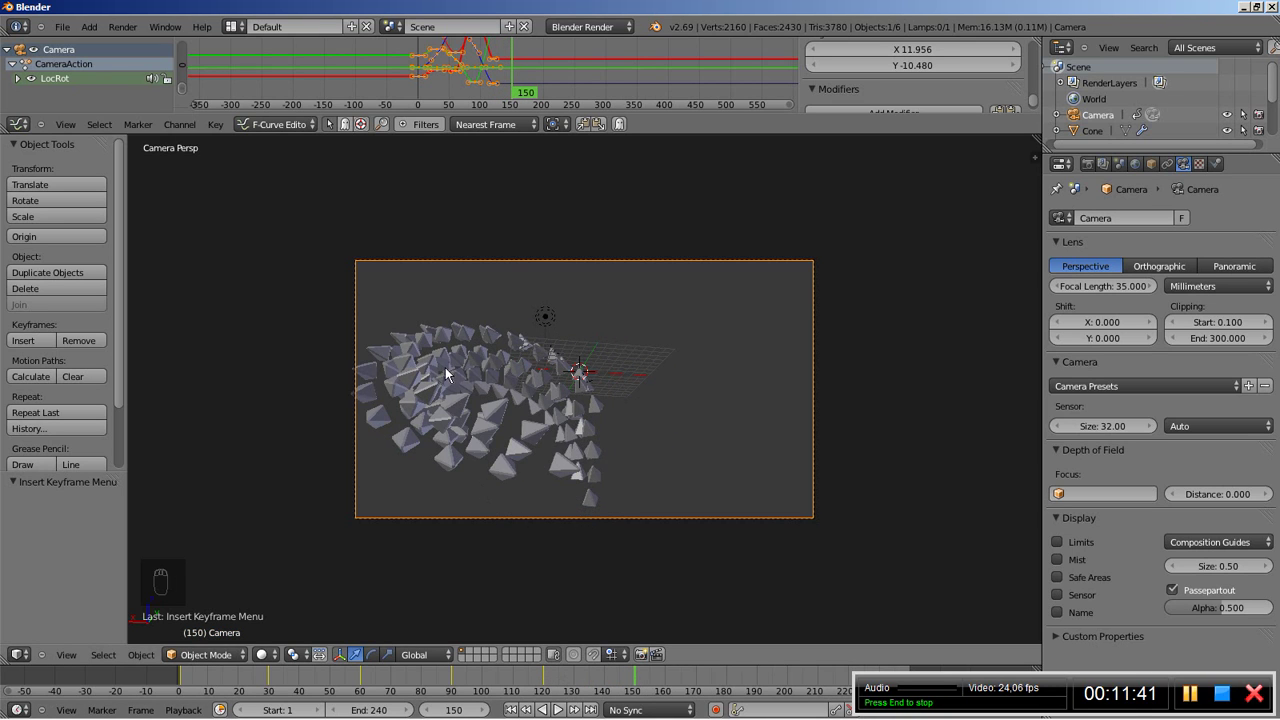
middle_click_drag(445, 367, 259, 388)
middle_click_drag(525, 461, 555, 430)
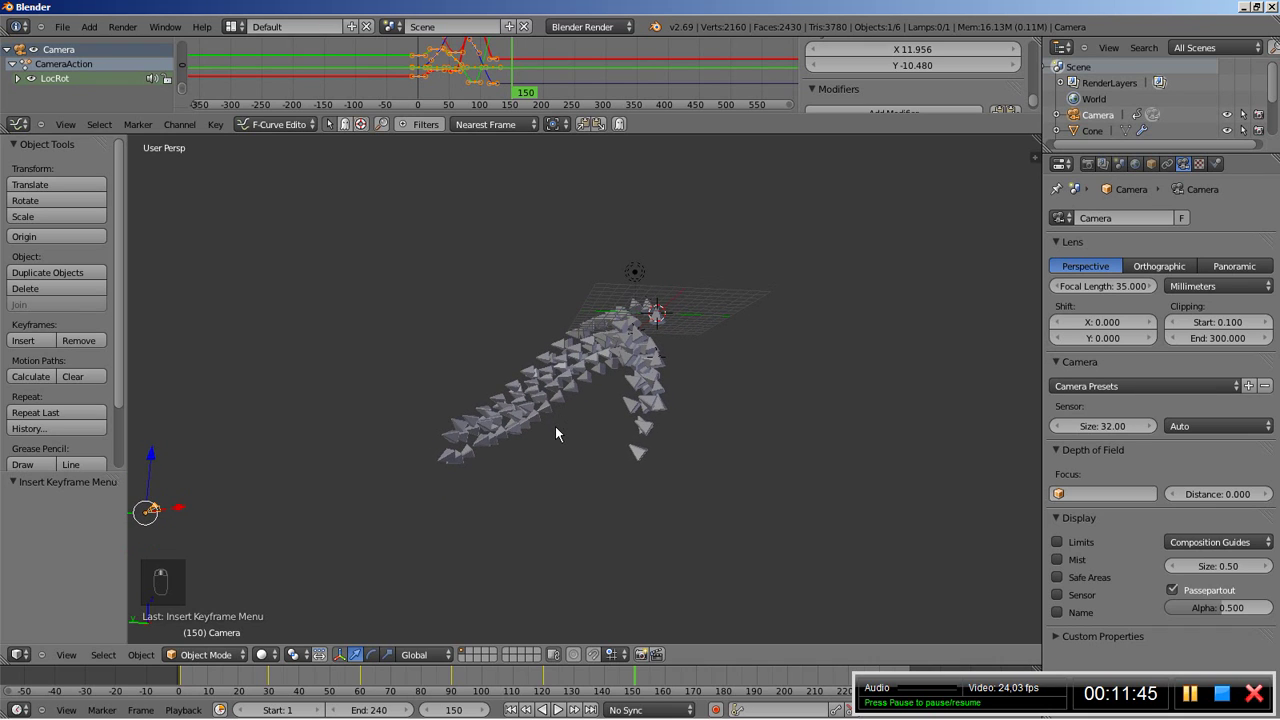
scroll(556, 432, "up", 1)
middle_click_drag(491, 454, 505, 455, "shift")
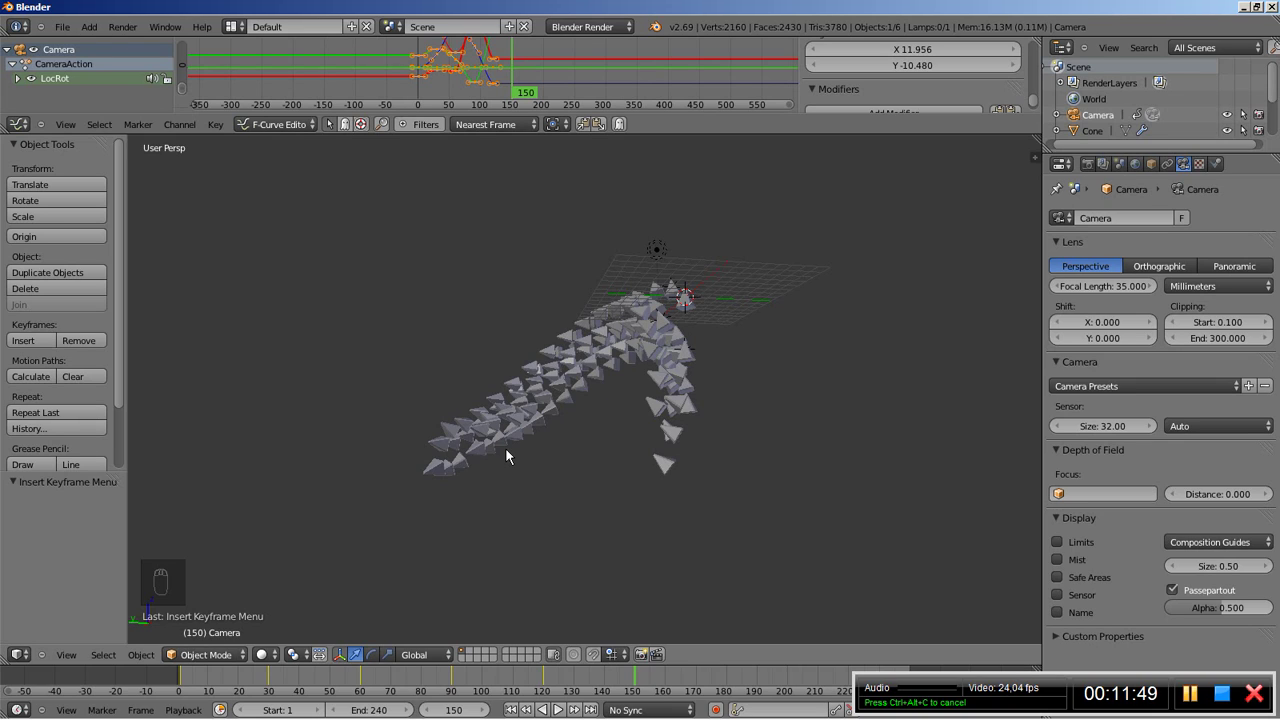
key("ctrl+alt+KP_0")
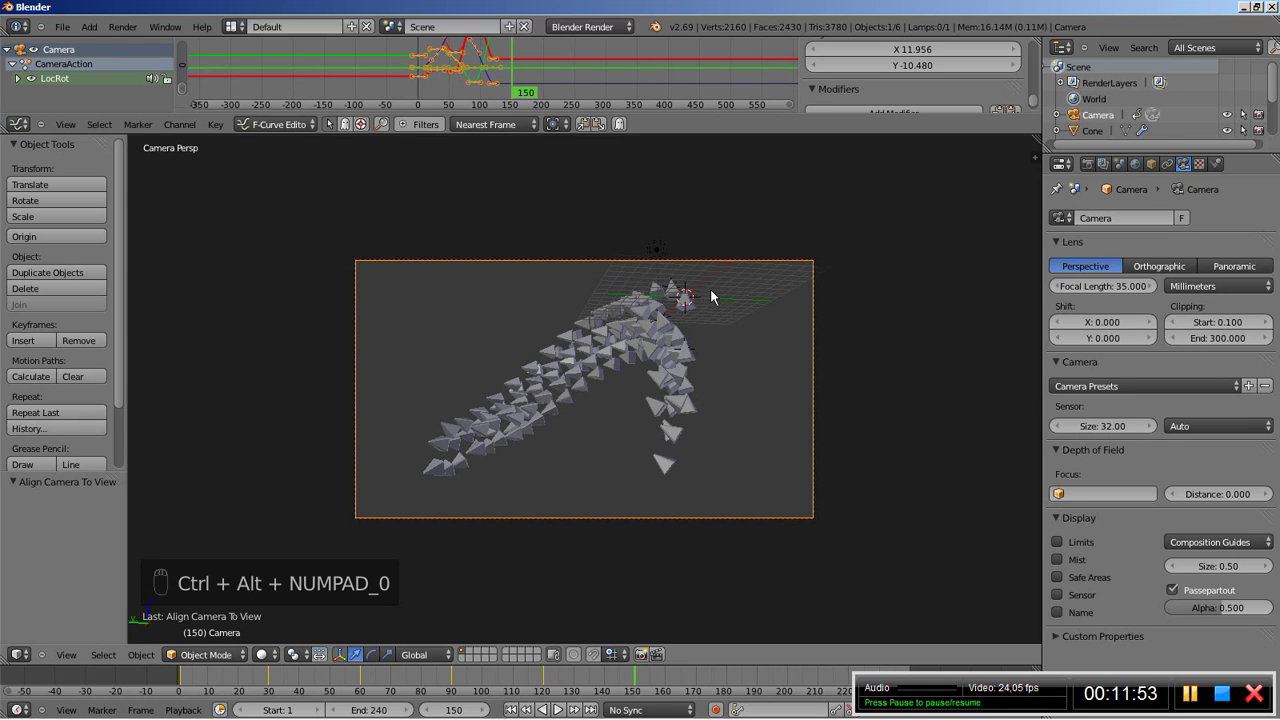
key("i")
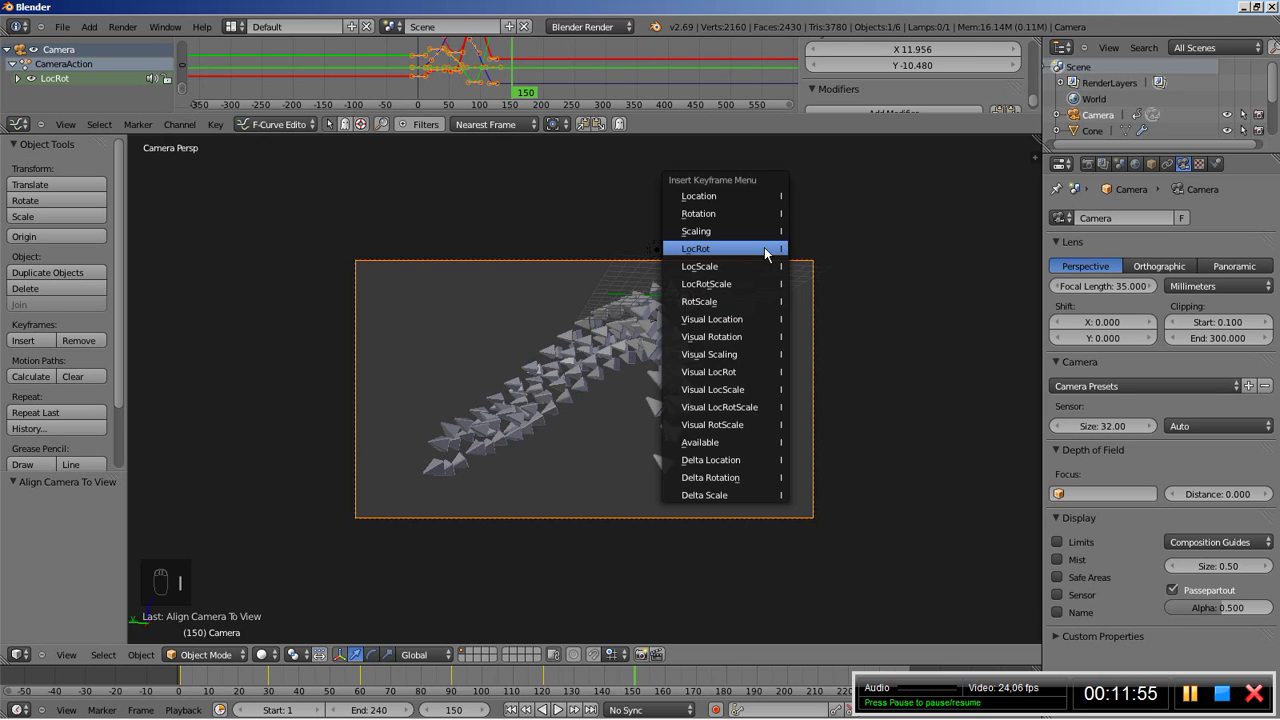
left_click(766, 251)
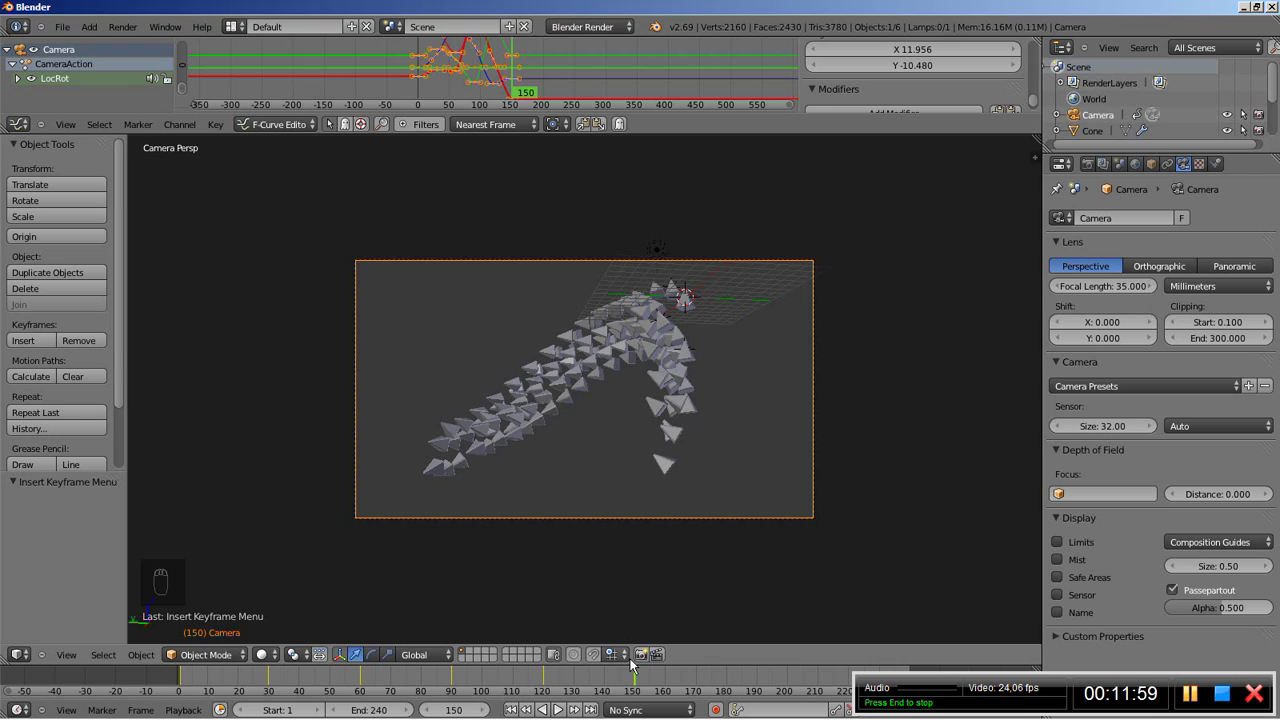
Step: At frame 180, align the camera to a distant view from above that frames all the cones
left_click(656, 680)
left_click_drag(656, 680, 724, 682)
middle_click_drag(737, 443, 533, 474)
scroll(697, 409, "down", 5)
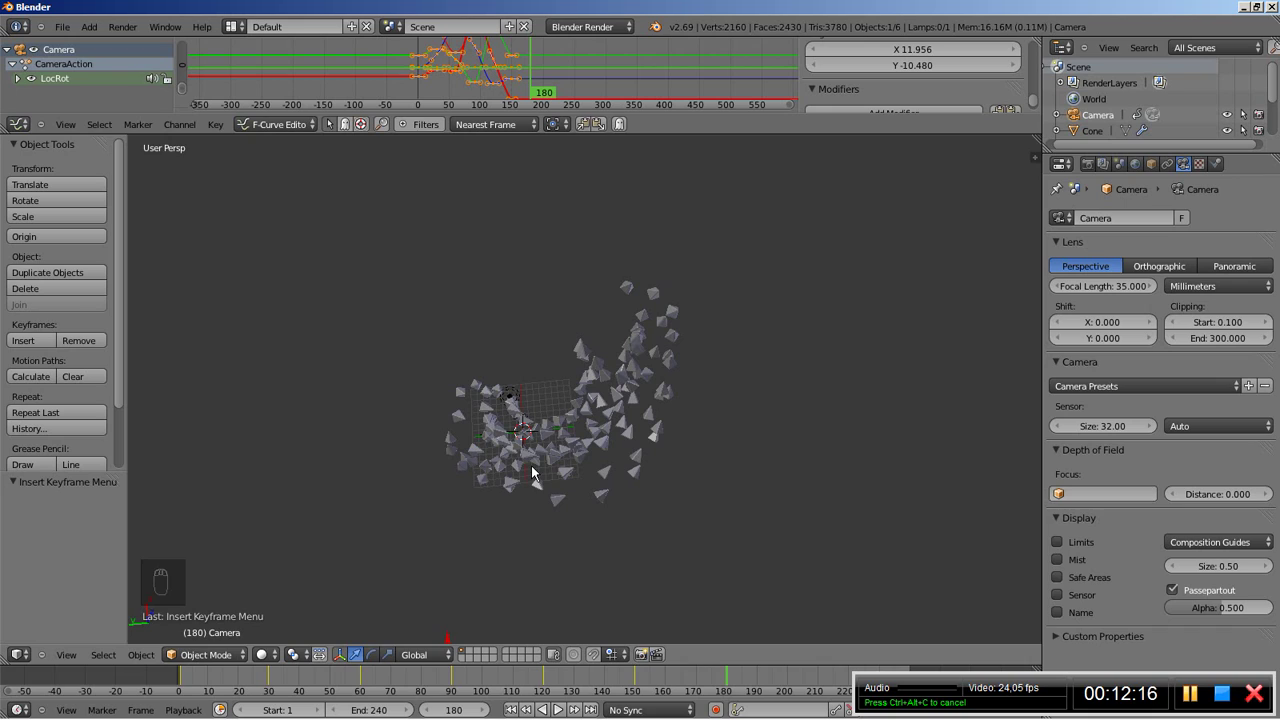
key("ctrl+alt+KP_0")
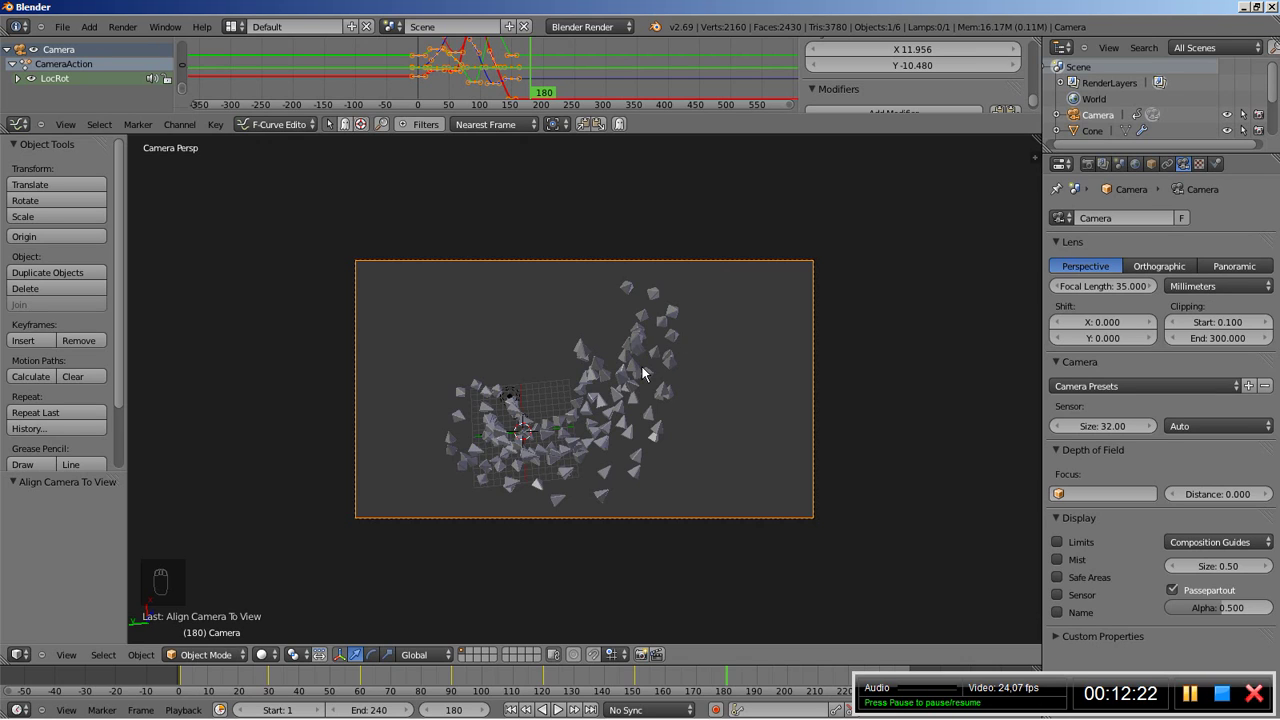
Step: Move the camera about -0.49 along X and about -2.43 along Z, and insert a LocRot keyframe for it at frame 180
key("g")
key("x")
left_click(651, 414)
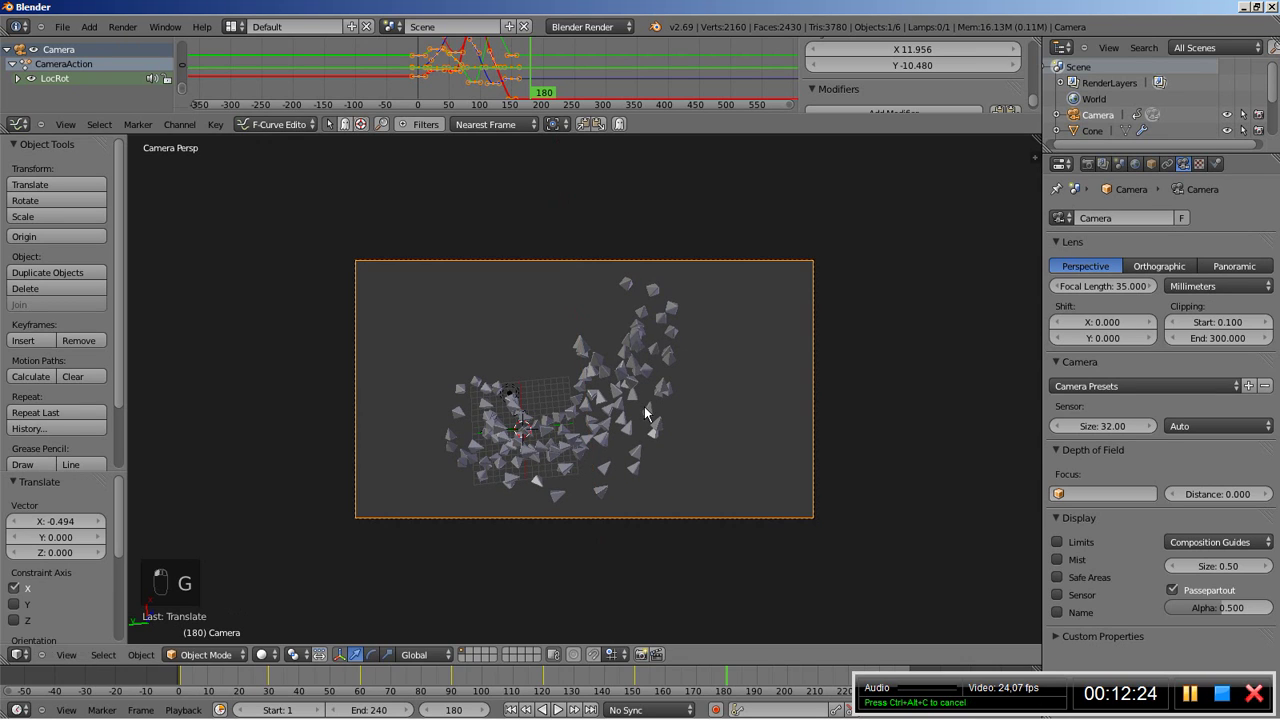
key("g")
key("z")
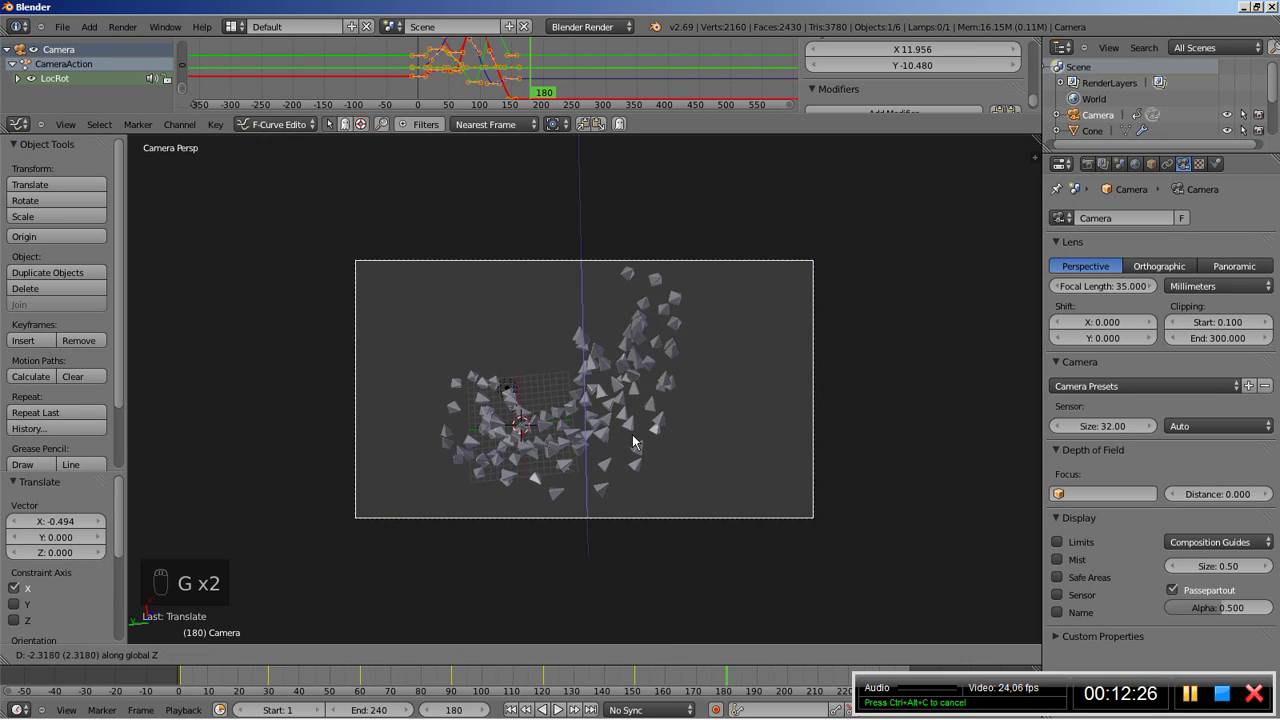
left_click(634, 443)
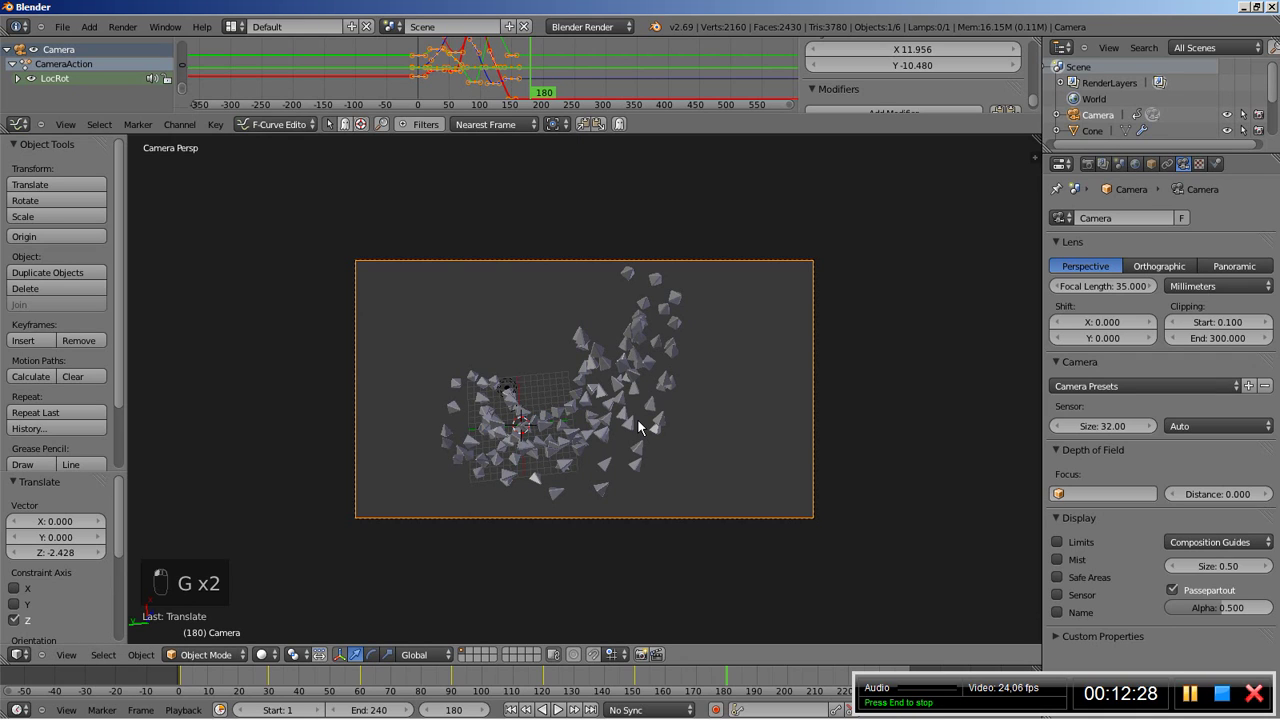
key("i")
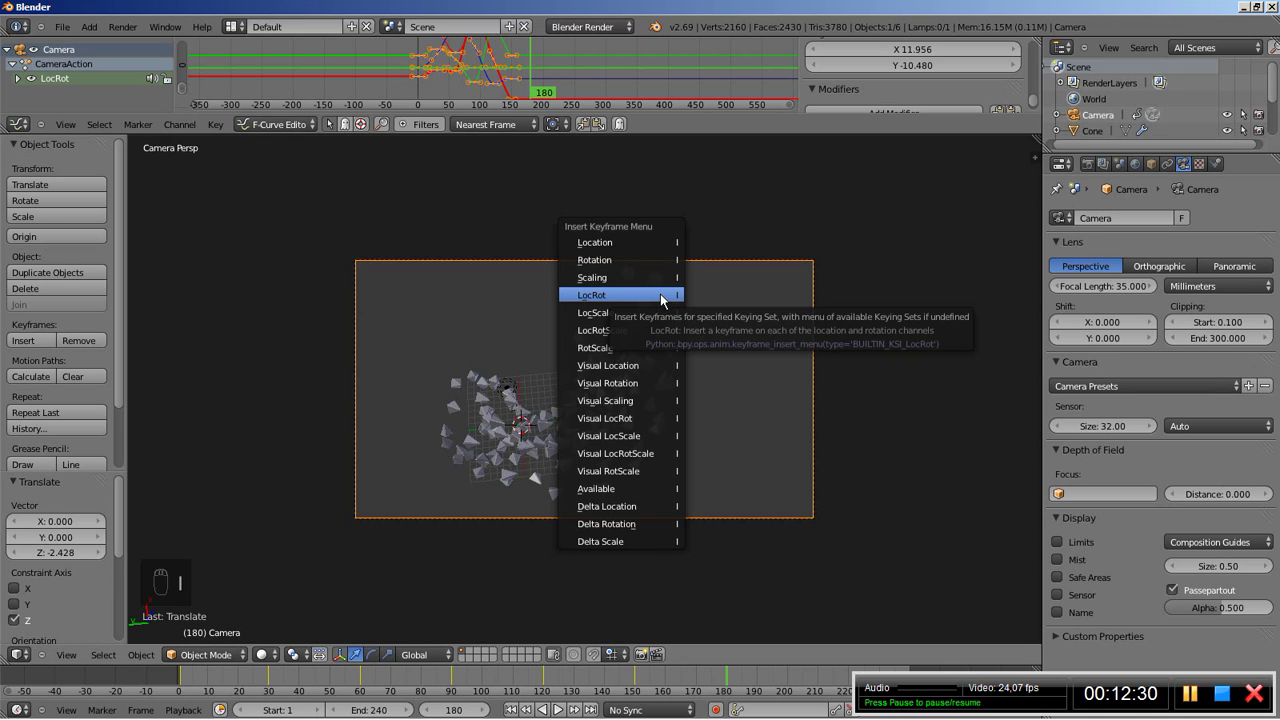
left_click(660, 296)
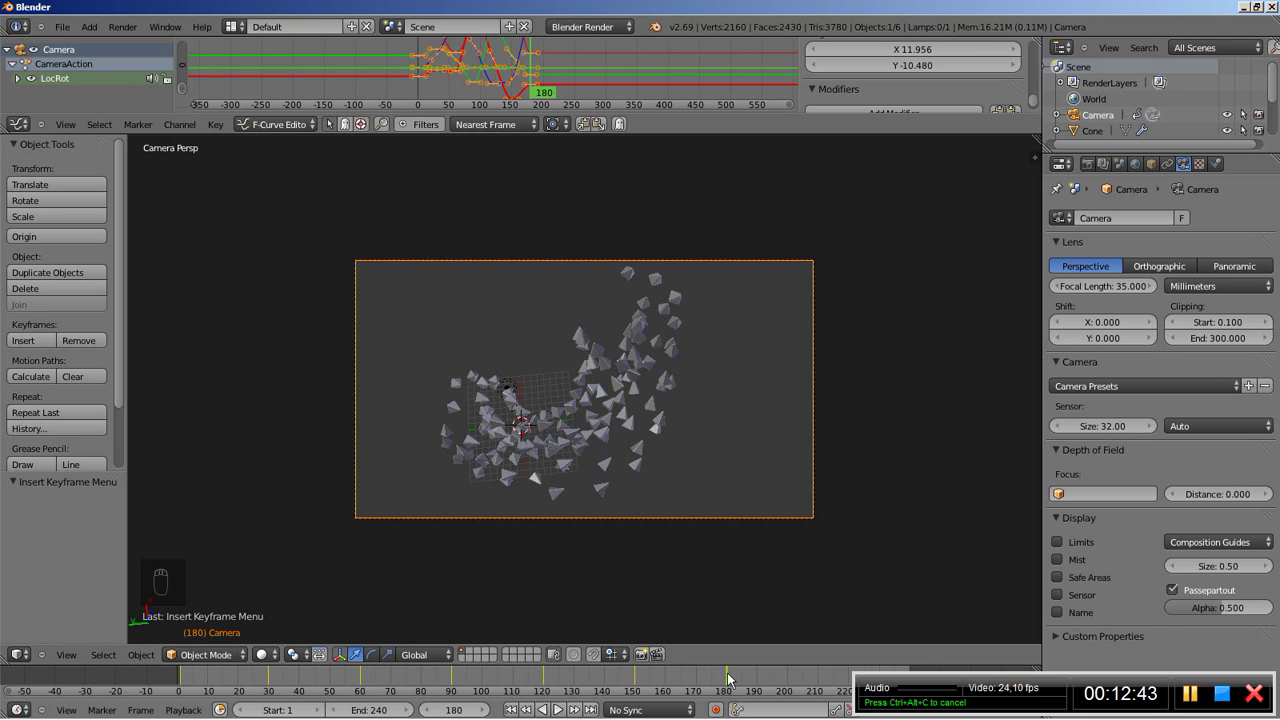
Step: Go back to frame 120 and add a new material to the cone array
left_click_drag(727, 680, 543, 711)
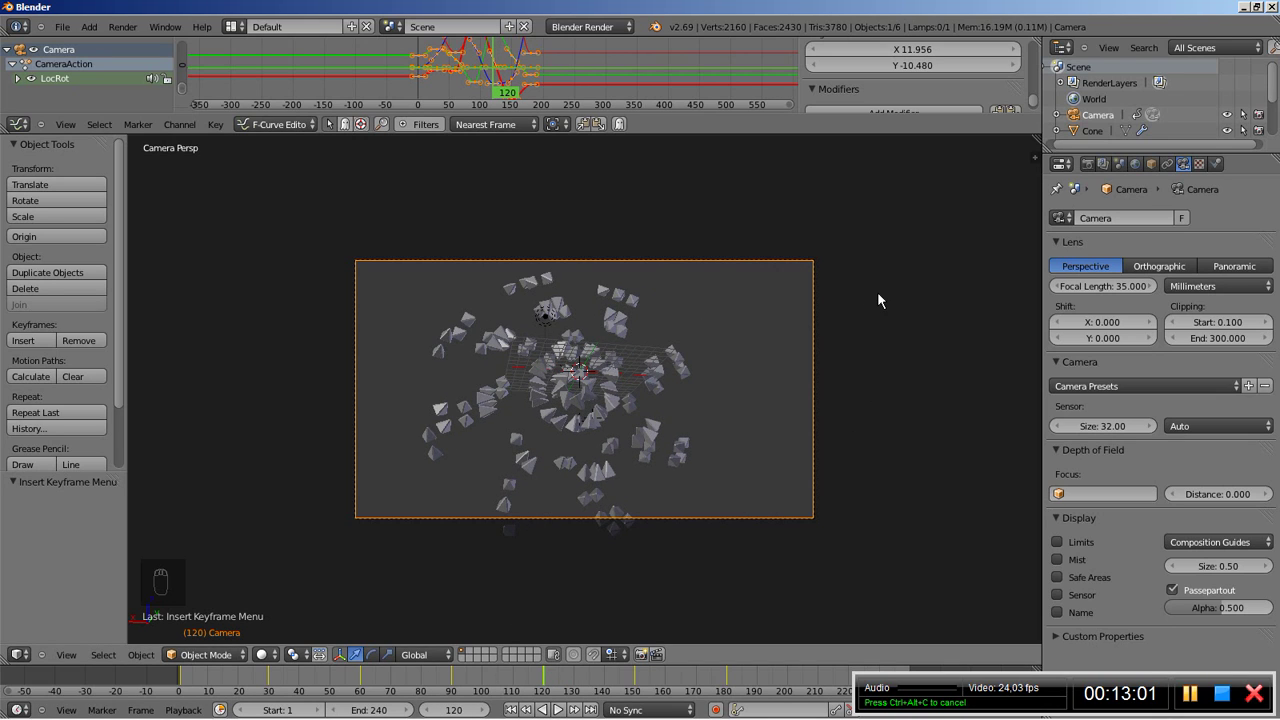
right_click(674, 355)
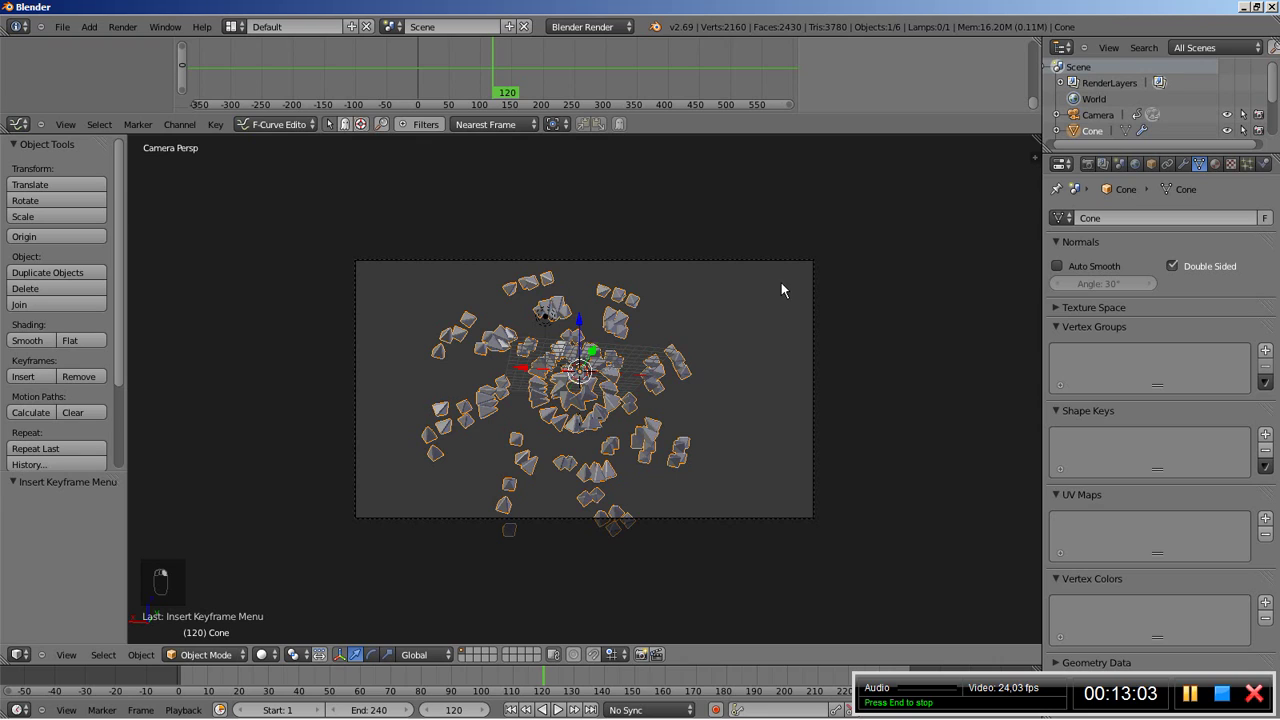
left_click(1216, 164)
left_click(1117, 276)
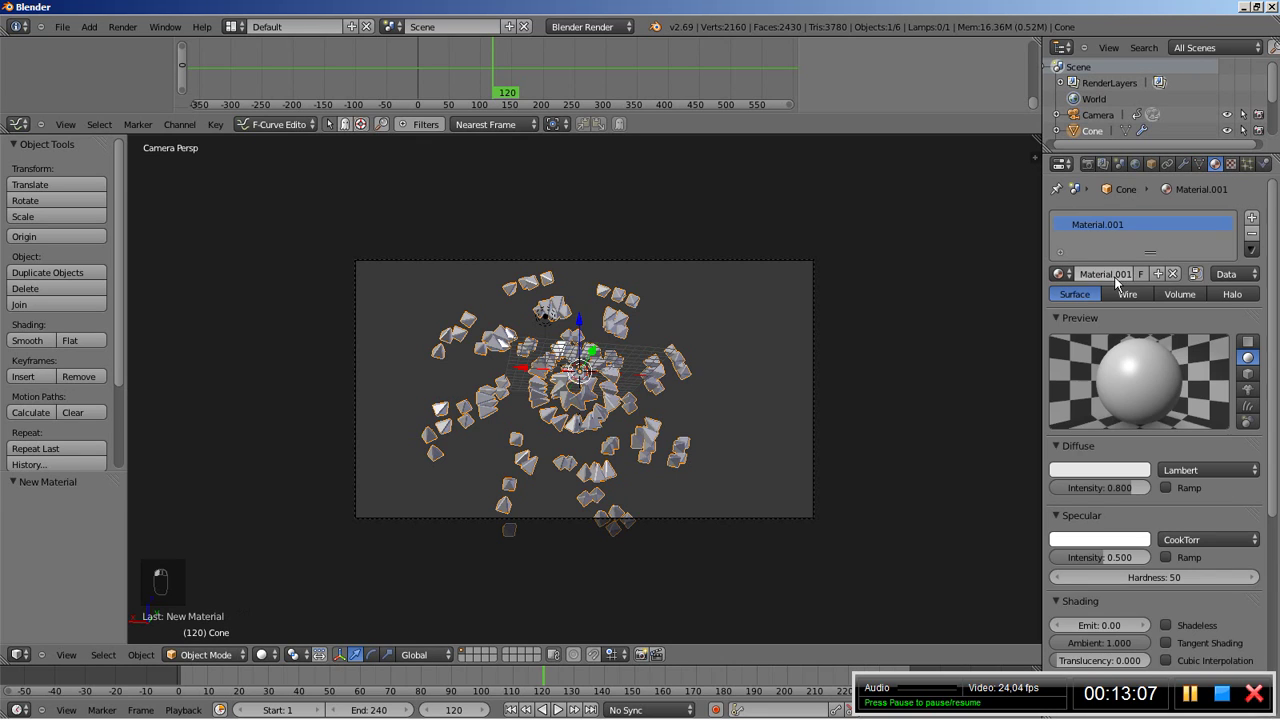
Step: Set the cone material's diffuse color to orange with R 0.800, G 0.200 and B 0.000
left_click(1072, 470)
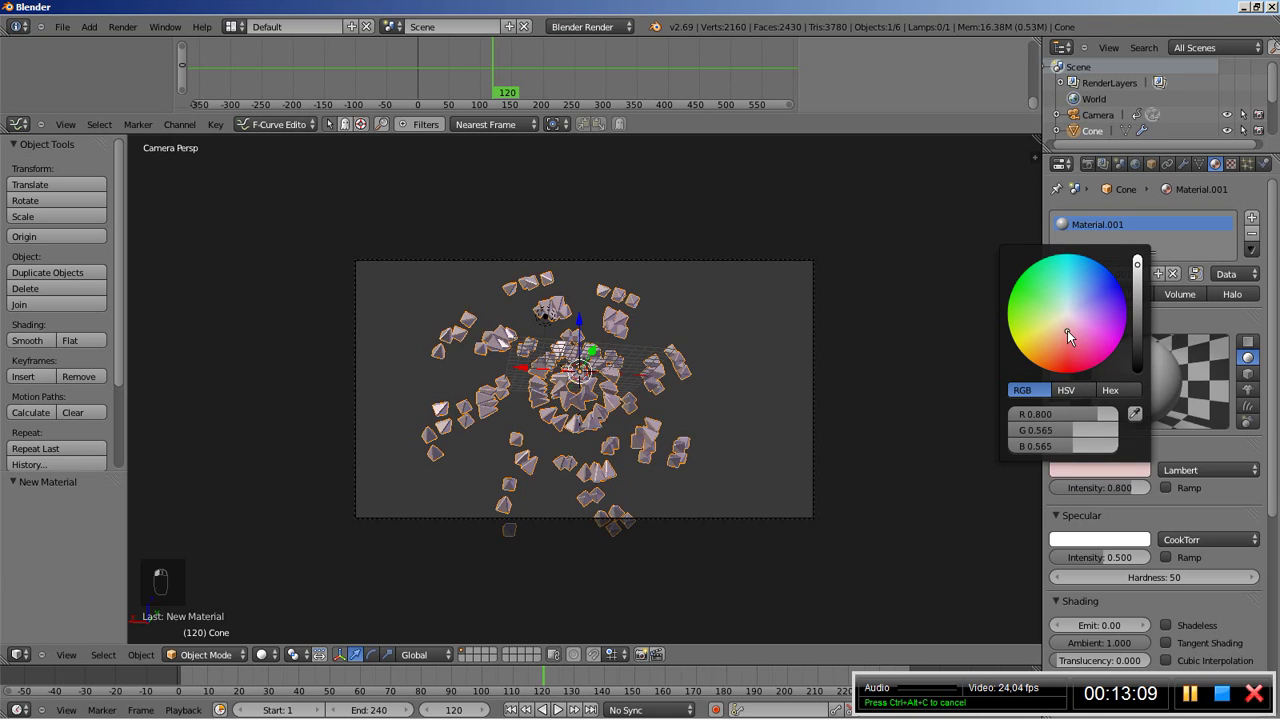
mouse_move(1067, 330)
left_mouse_down()
mouse_move(1064, 378)
mouse_move(1085, 390)
mouse_move(1047, 393)
left_mouse_up()
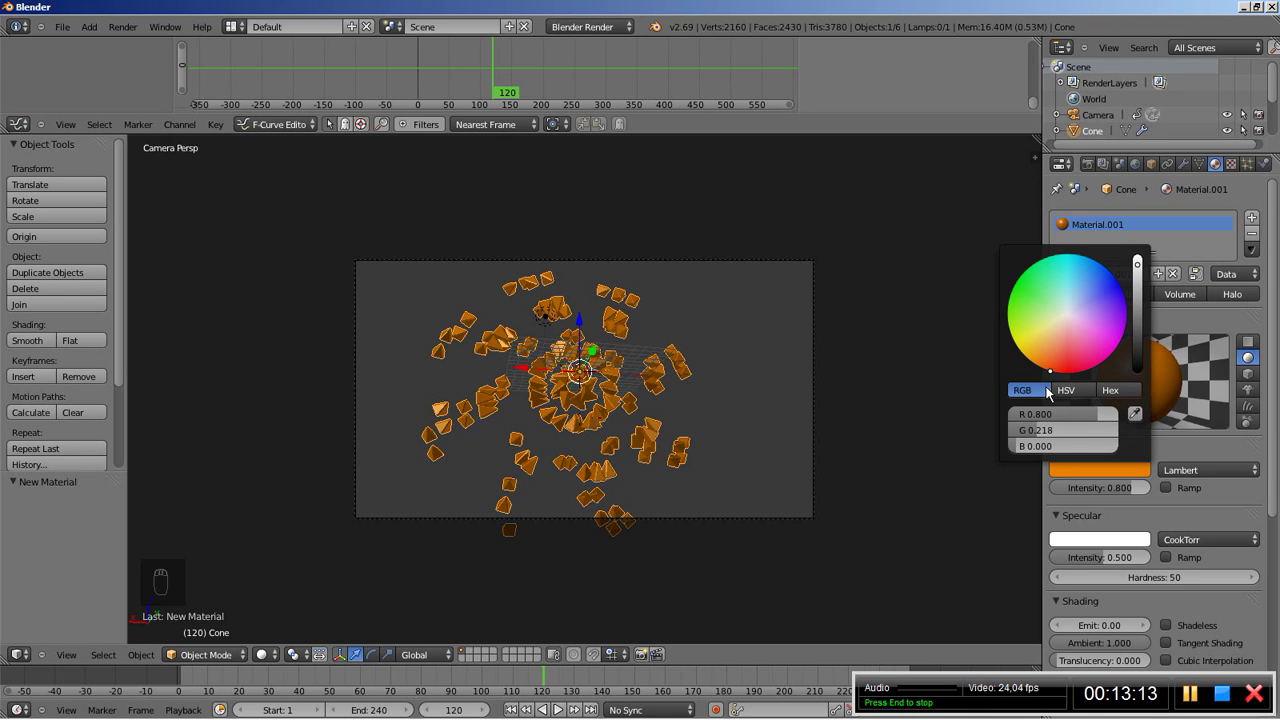
left_click(1052, 432)
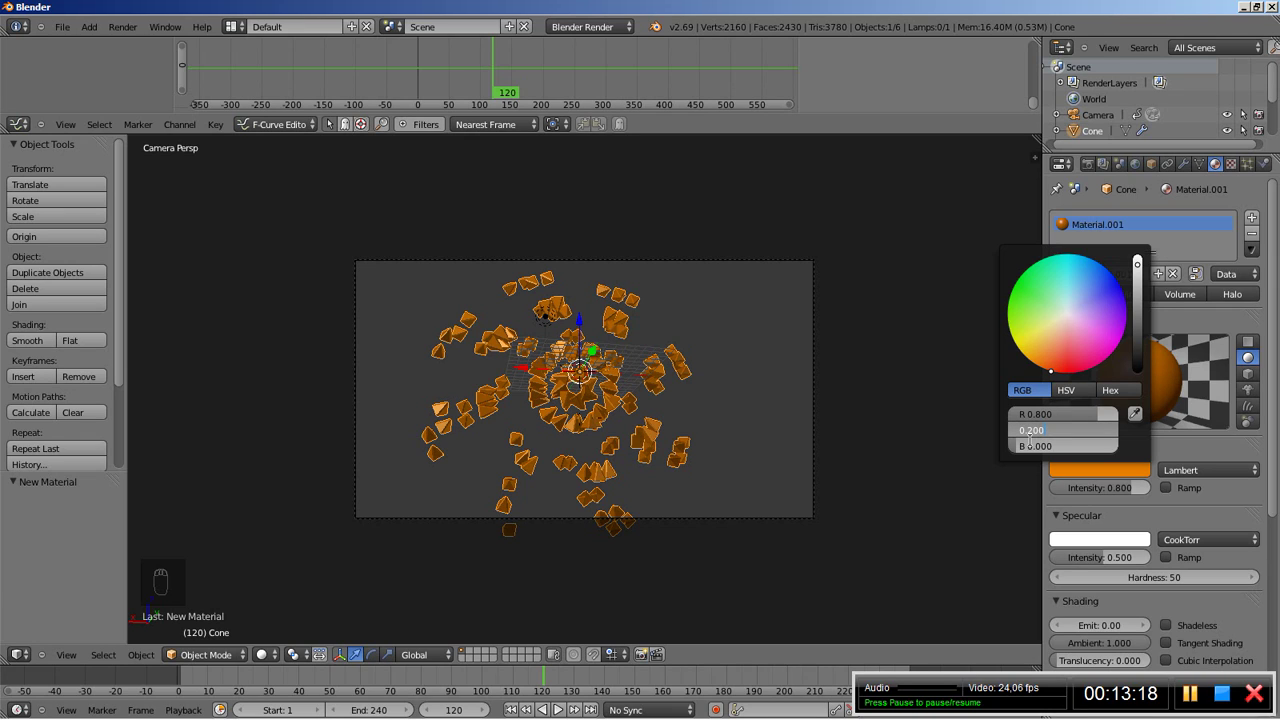
type("0.200")
key("Return")
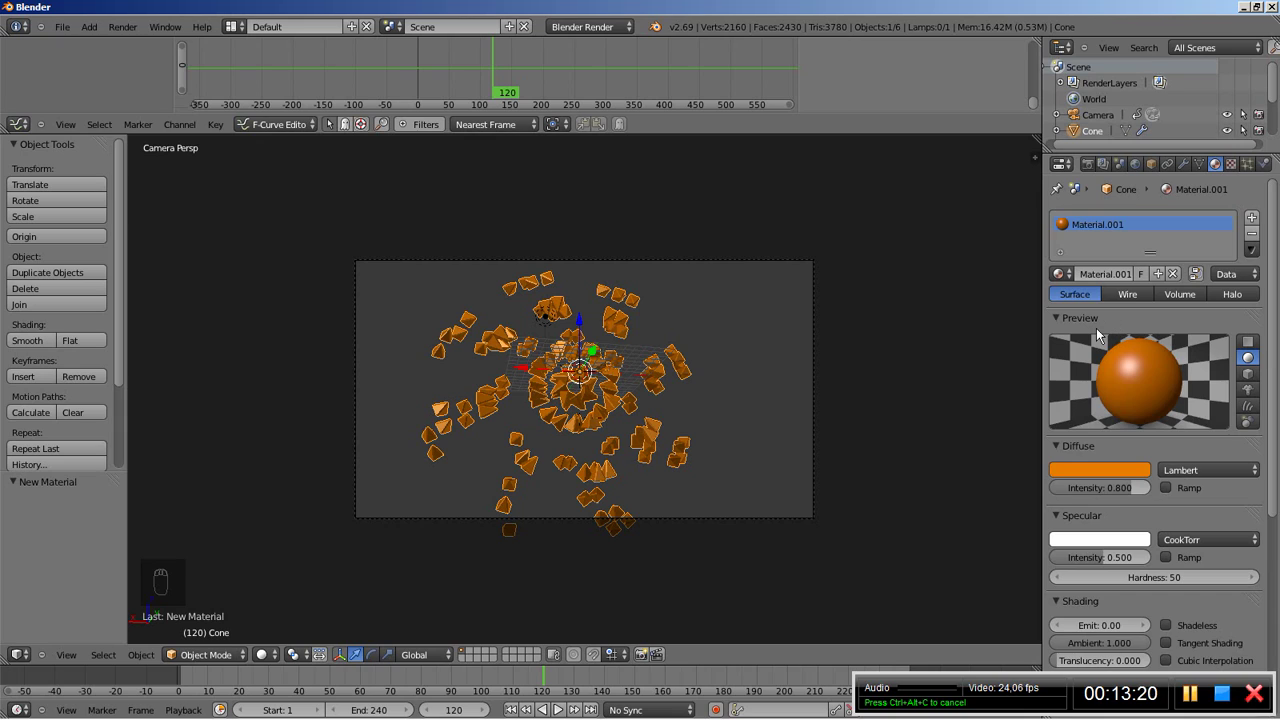
Step: Enable environment lighting for the world and set its raytrace gather samples to 8
left_click(1136, 166)
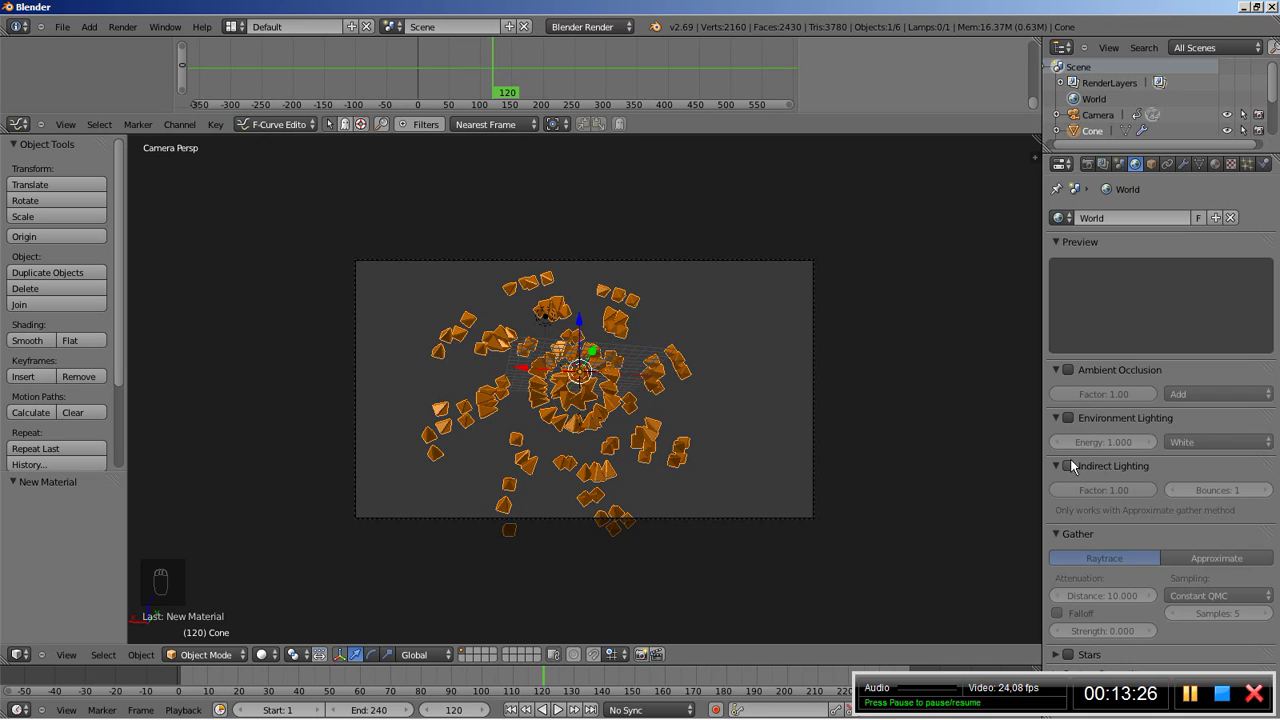
left_click(1067, 418)
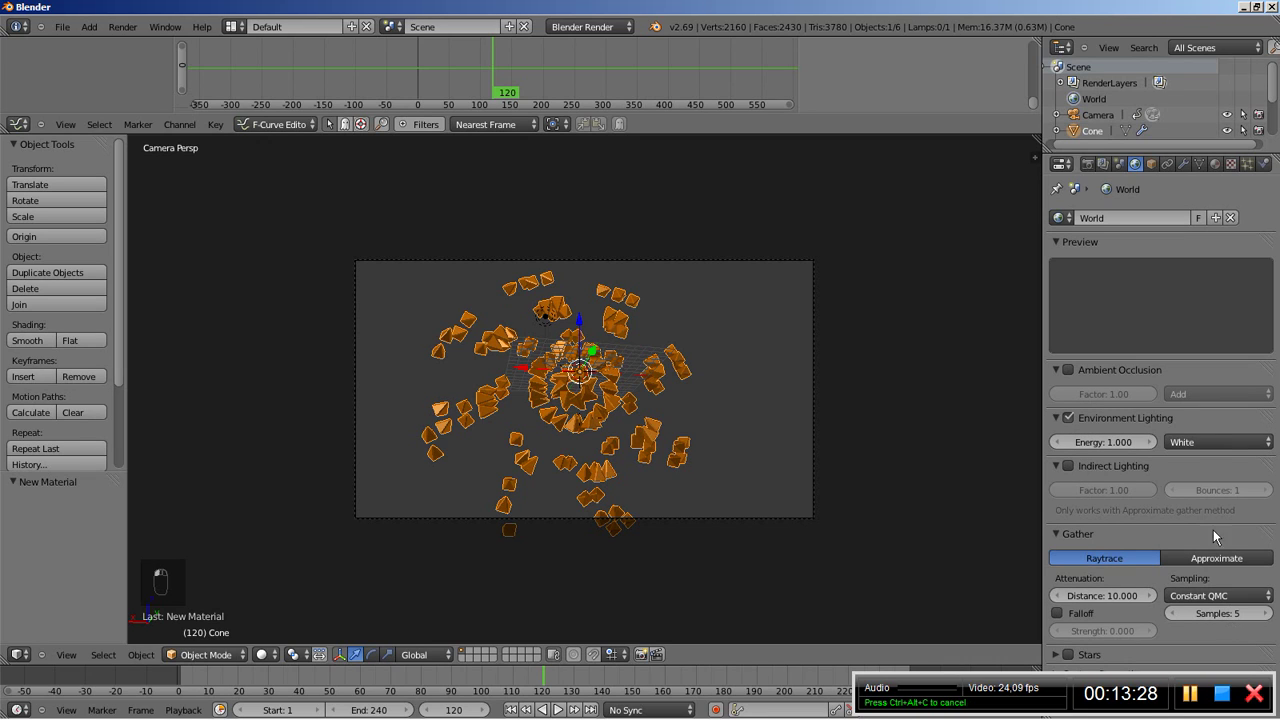
left_click(1264, 614)
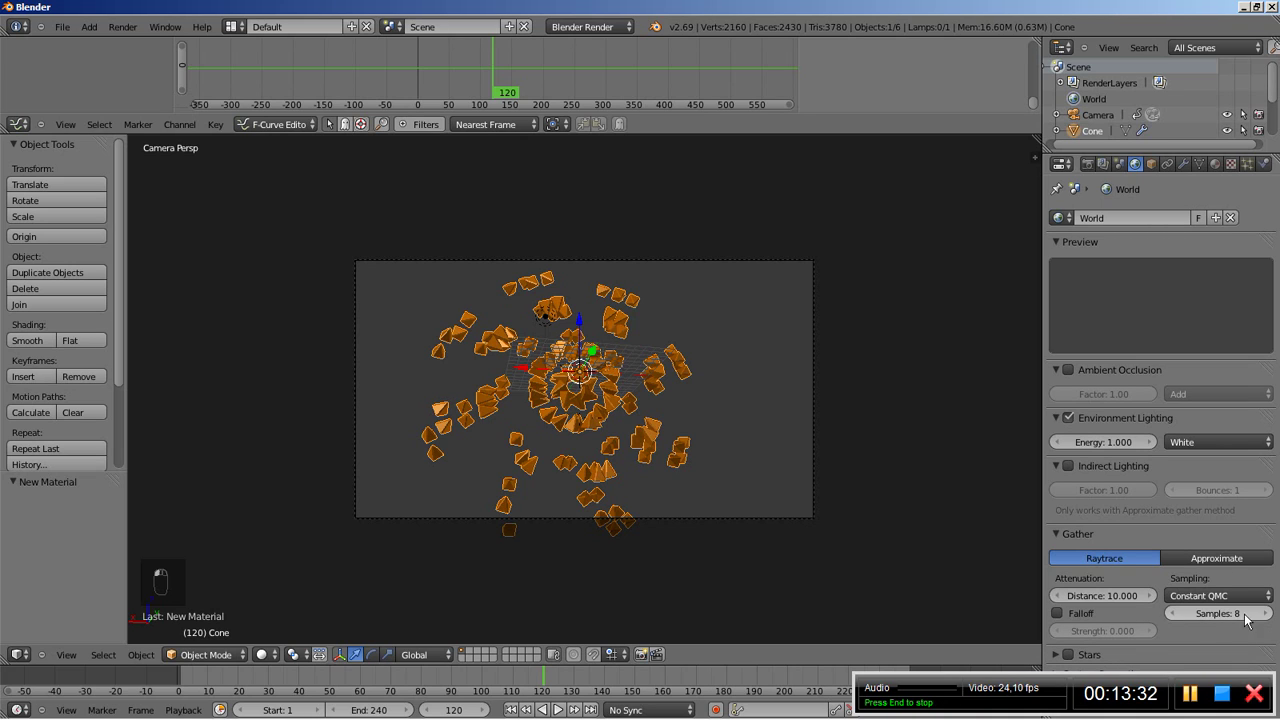
Step: Change the scene's lamp to the Sun type
right_click(542, 326)
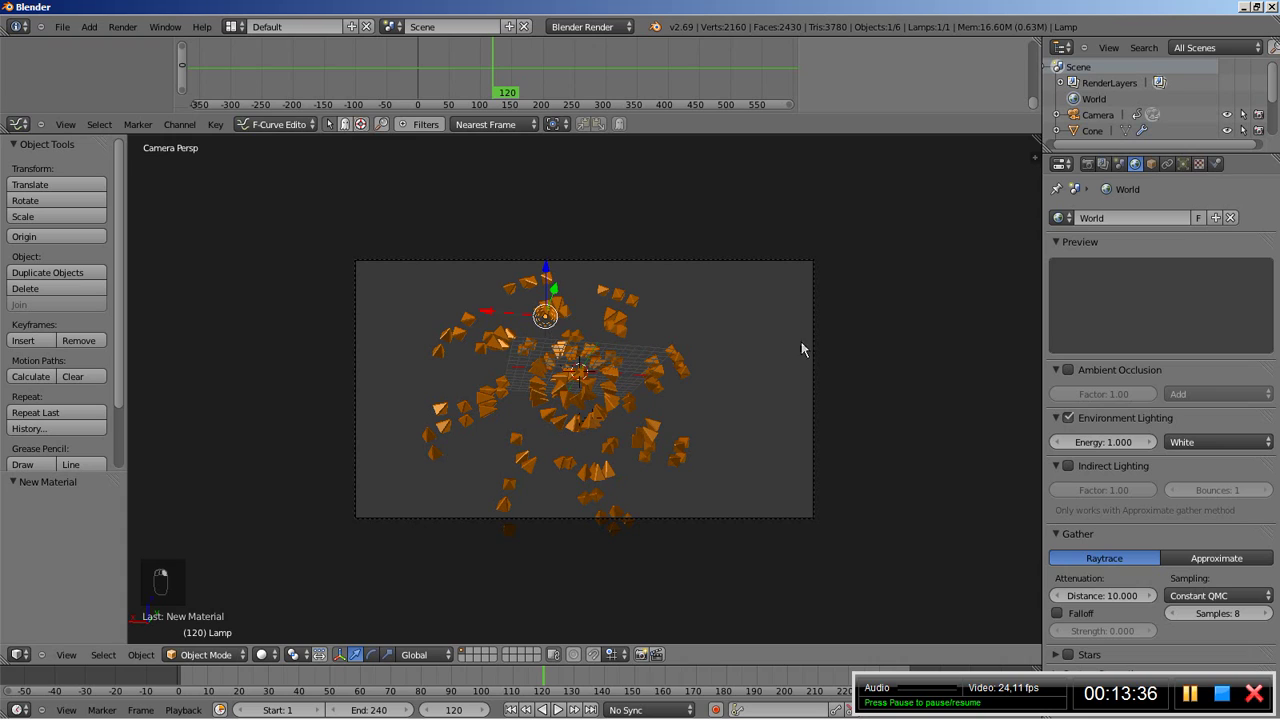
left_click(1183, 165)
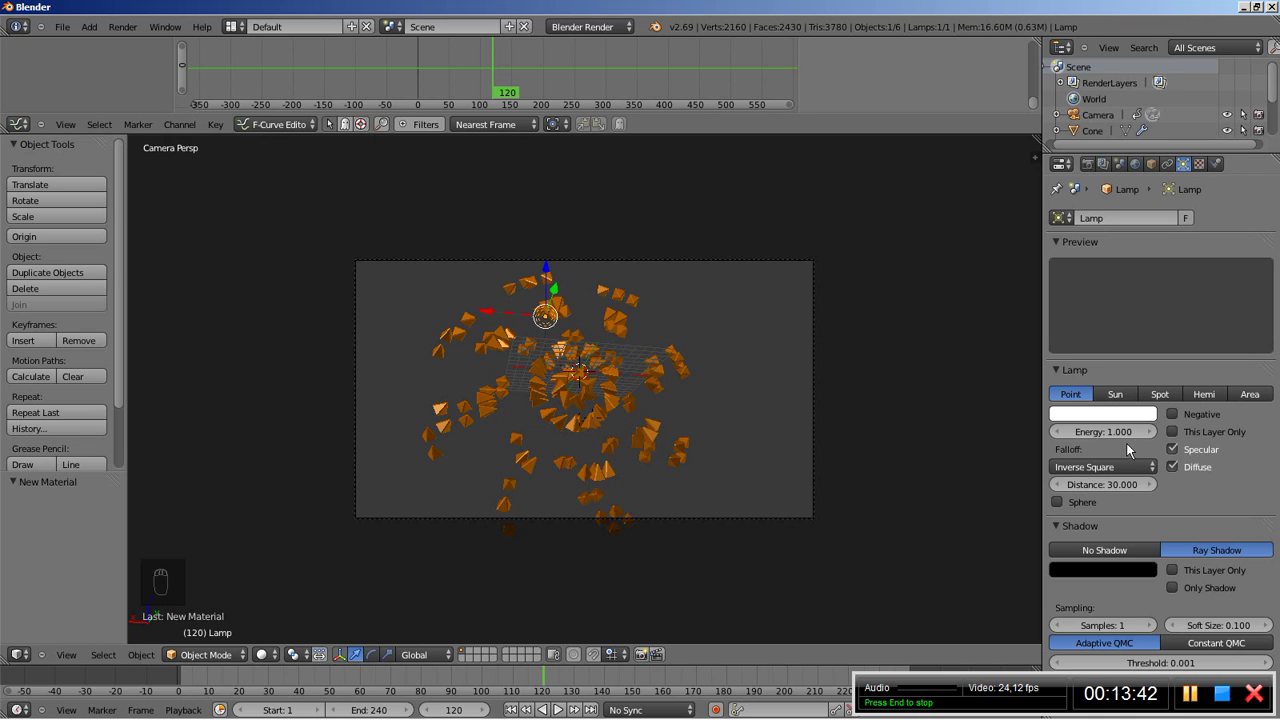
left_click(1114, 395)
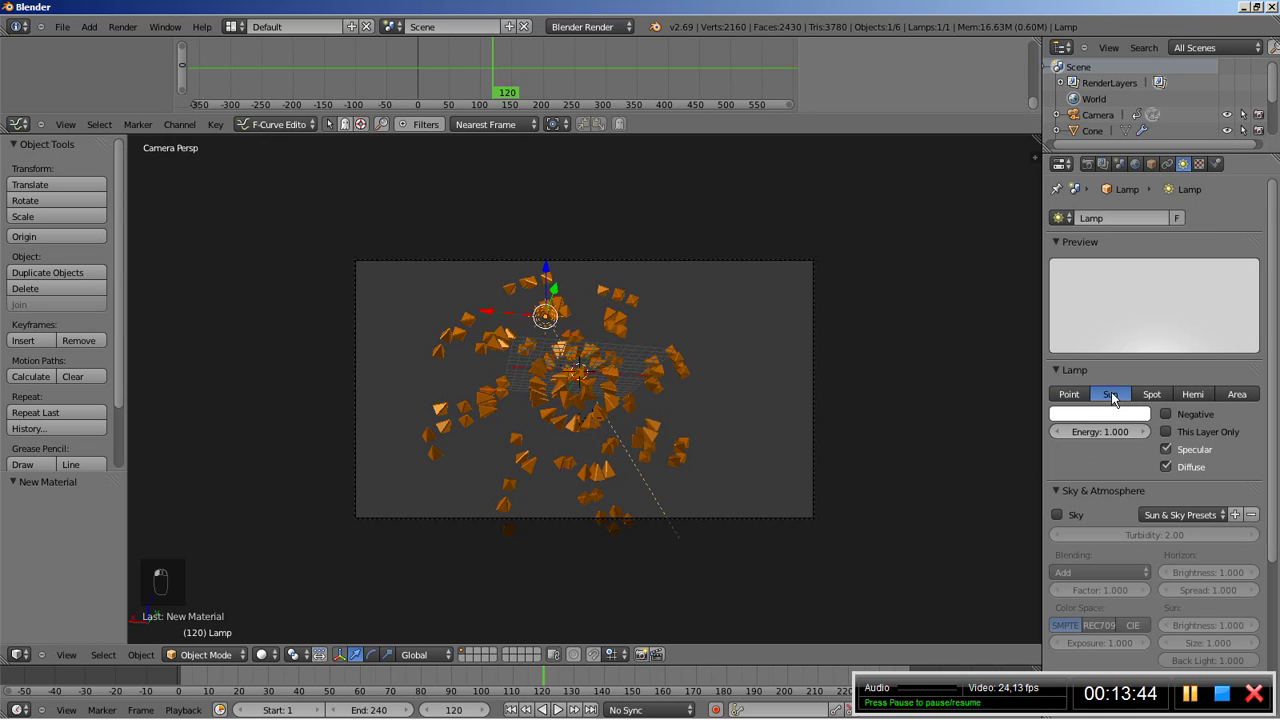
Step: Render a test image of frame 120 through the camera and return to the 3D scene
left_click(1088, 164)
left_click(1089, 239)
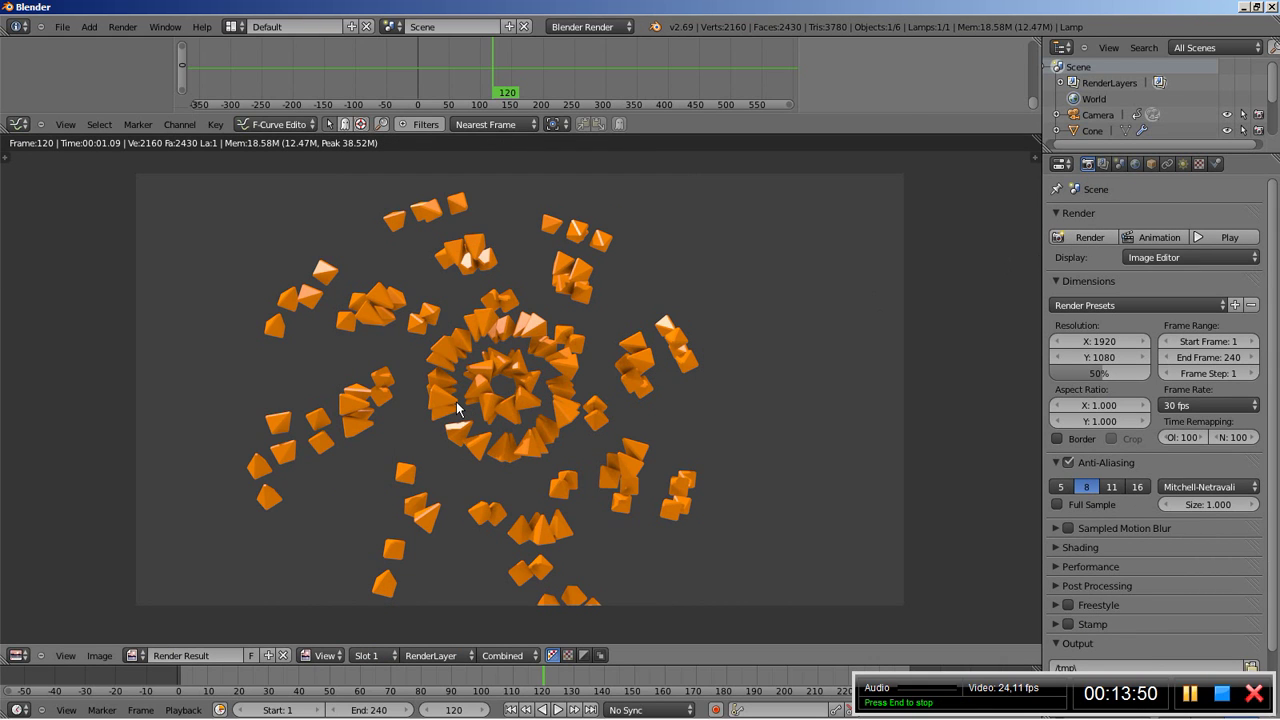
key("Escape")
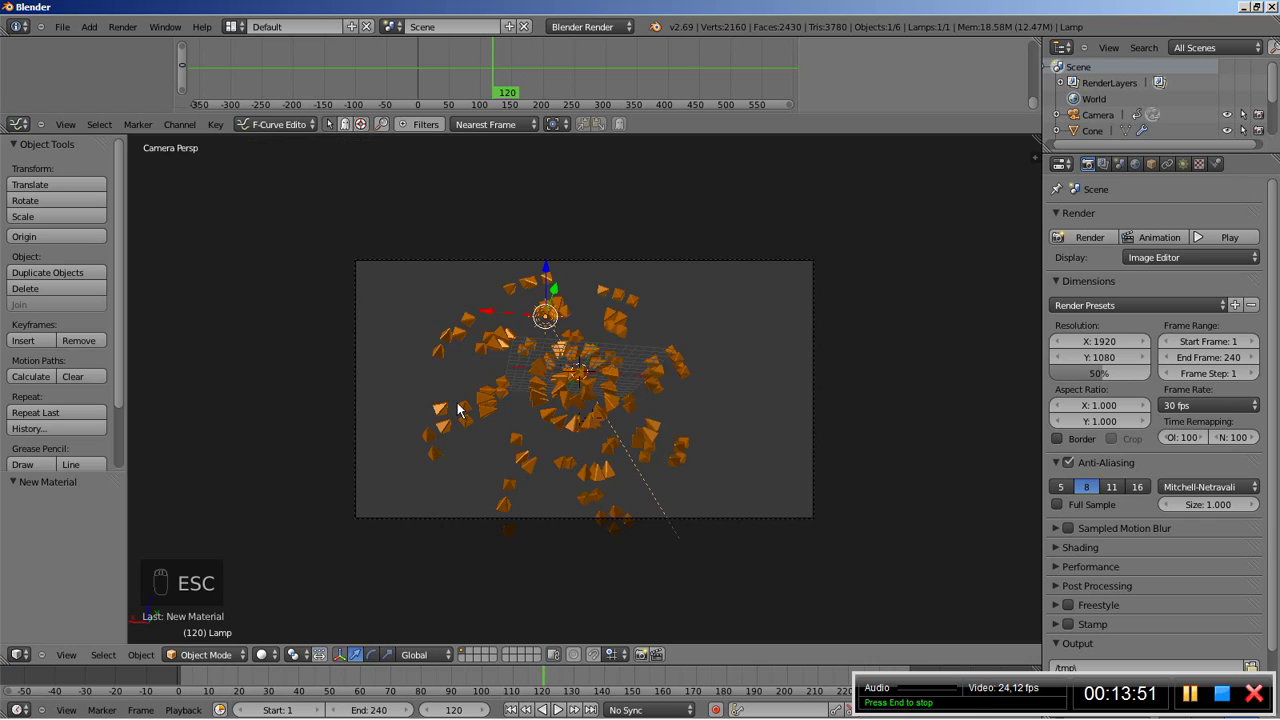
Step: Play the animation from frame 1 through the camera, stop it, and inspect the cone array from another angle
left_click(509, 710)
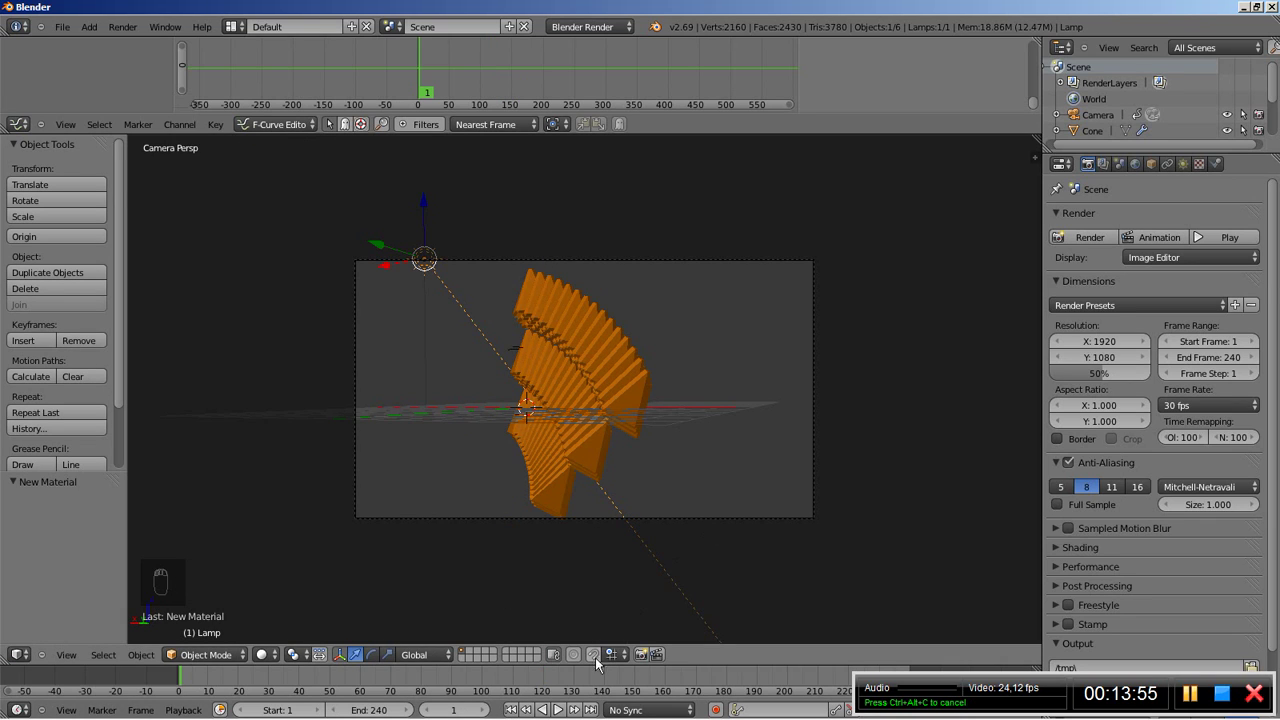
key("alt+a")
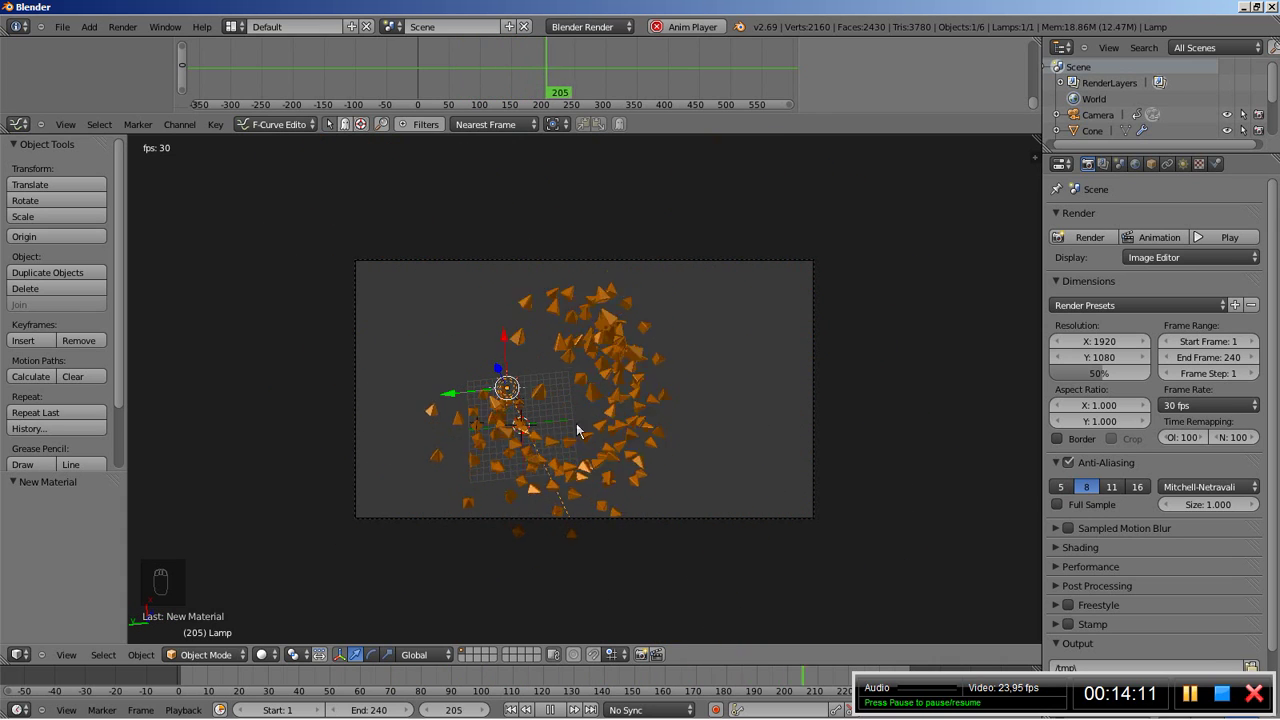
key("alt+a")
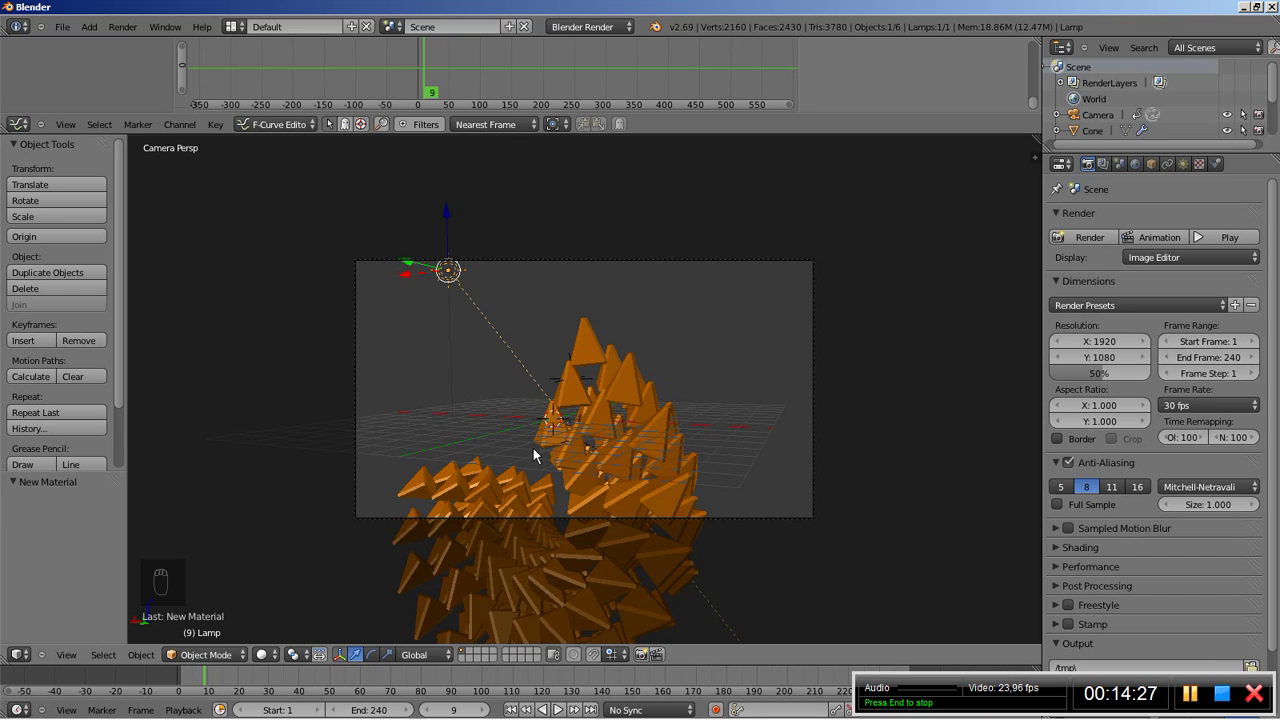
middle_click_drag(481, 385, 582, 412)
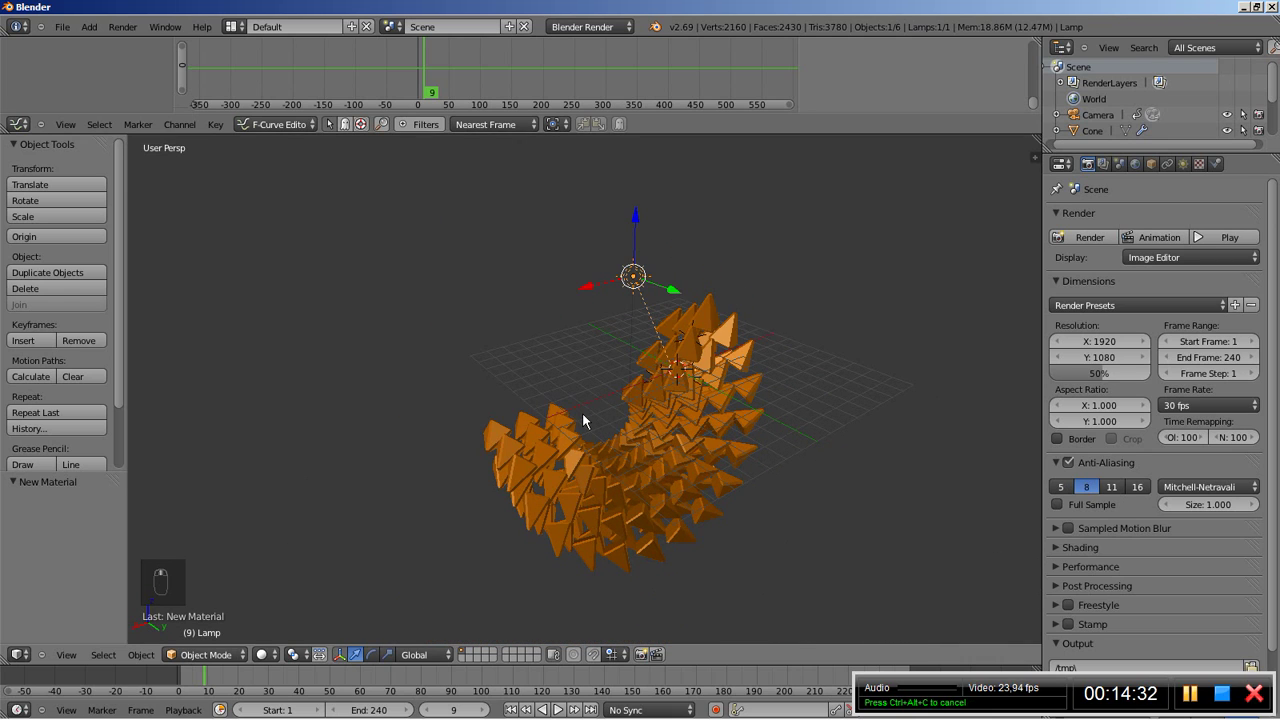